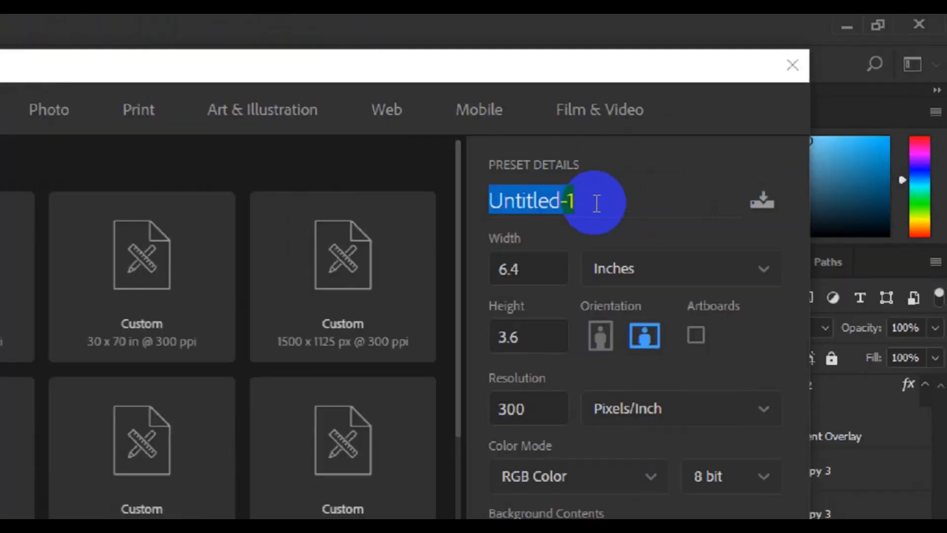
# - Name the new document "Vertical Business Card"
pyautogui.click(728, 132)
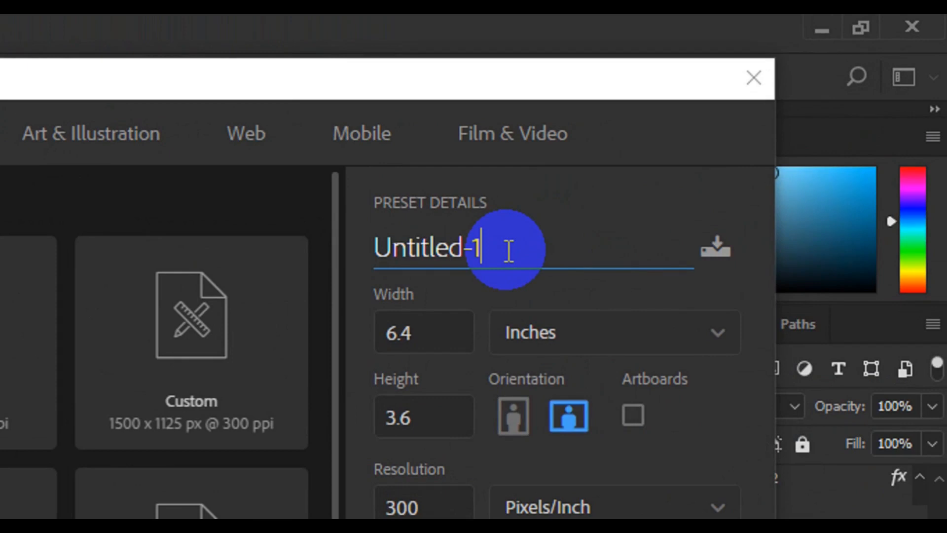
pyautogui.hotkey('ctrl', 'a')
pyautogui.press('BackSpace')
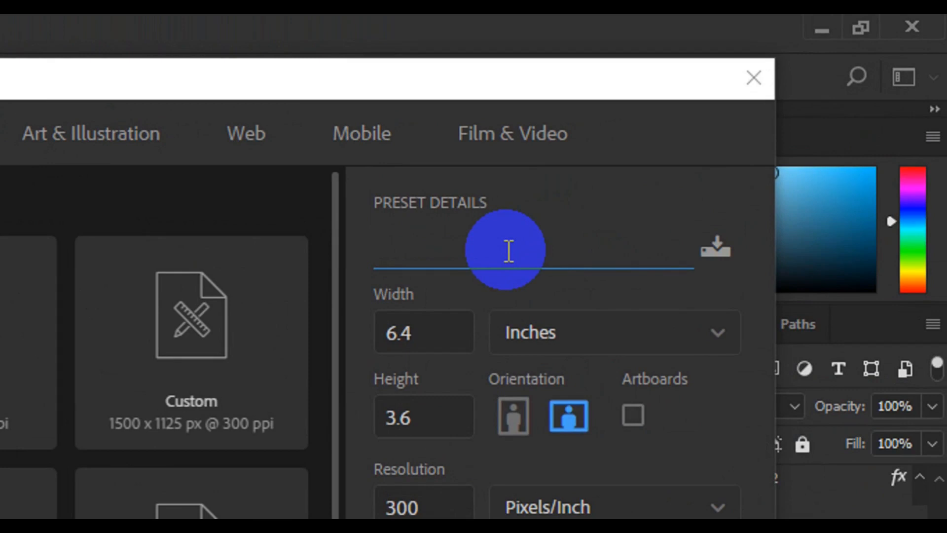
pyautogui.write('Verti')
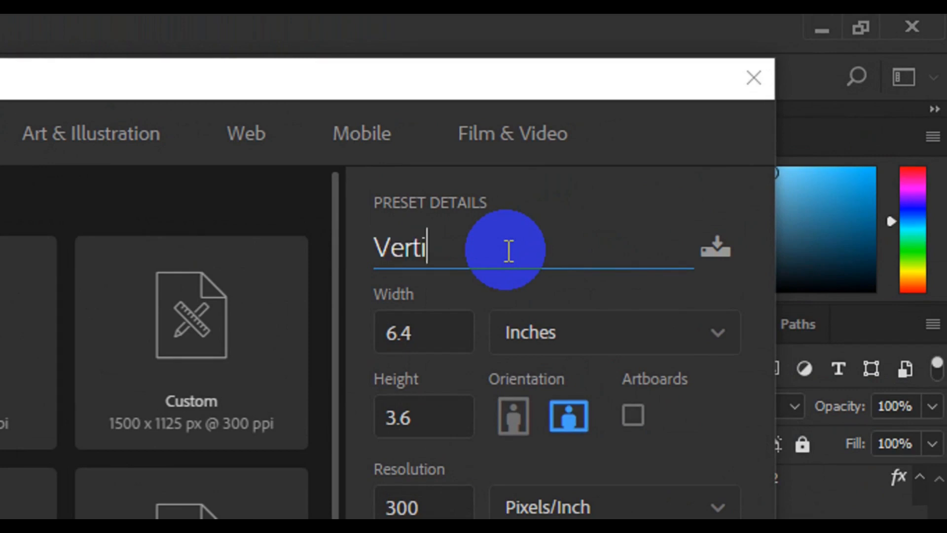
pyautogui.write('cal ')
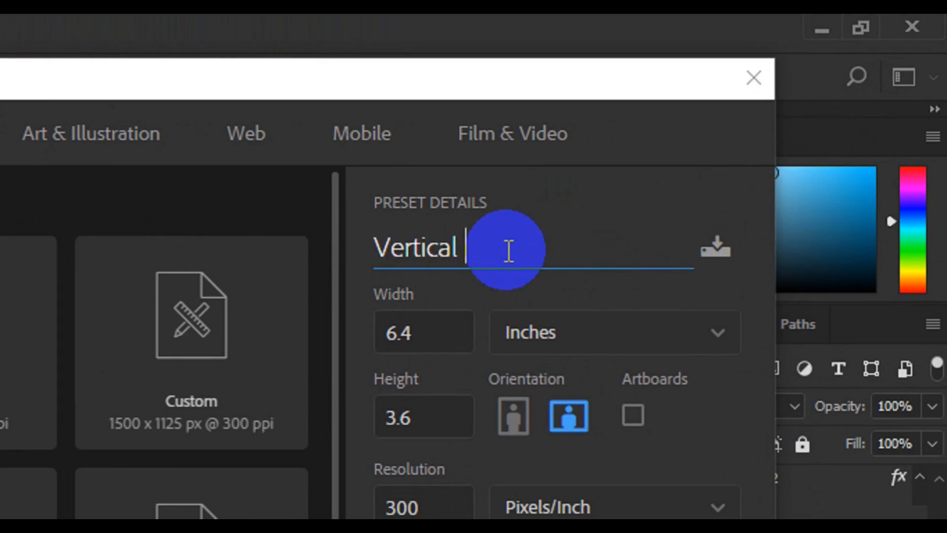
pyautogui.write('Bus')
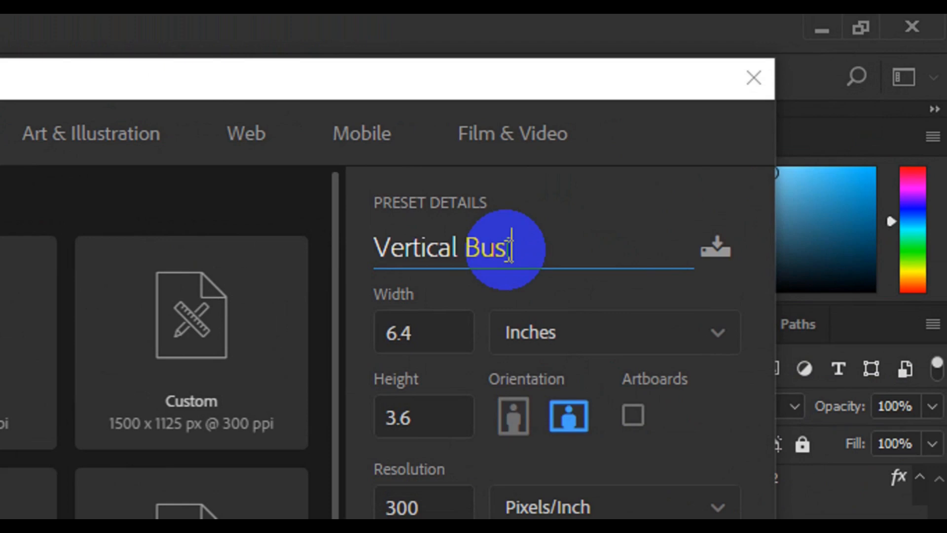
pyautogui.write('iness')
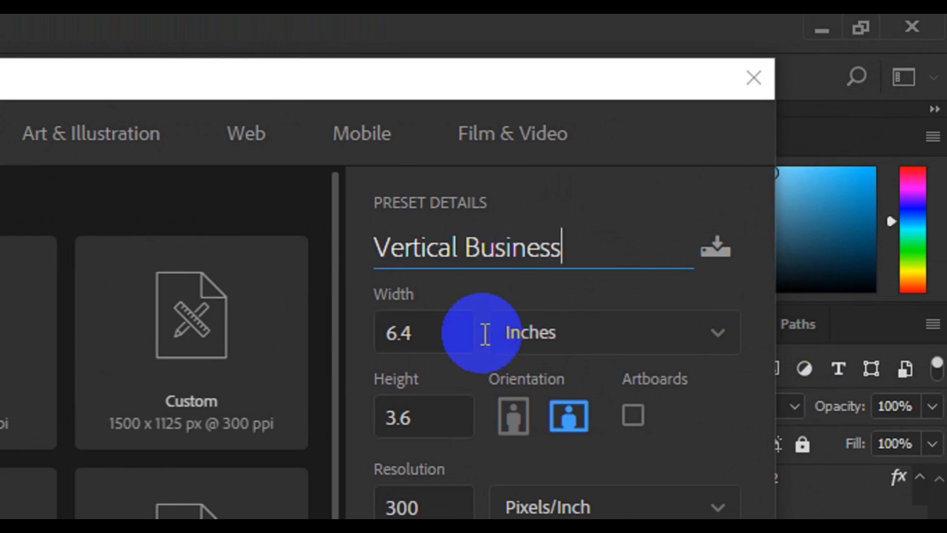
pyautogui.write(' Card')
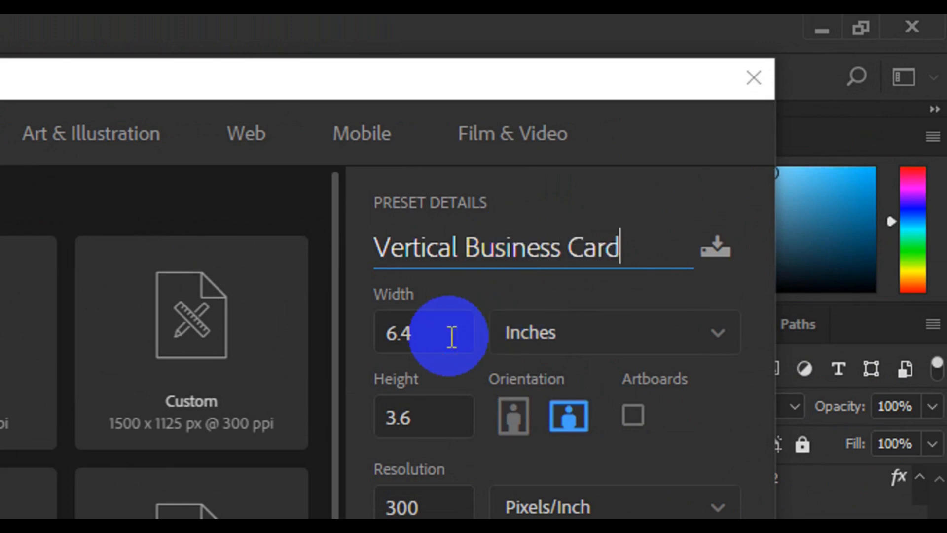
# - Set the new document to 3.25 inches wide and 1.75 inches high in CMYK Color mode, and create it
pyautogui.press('Tab')
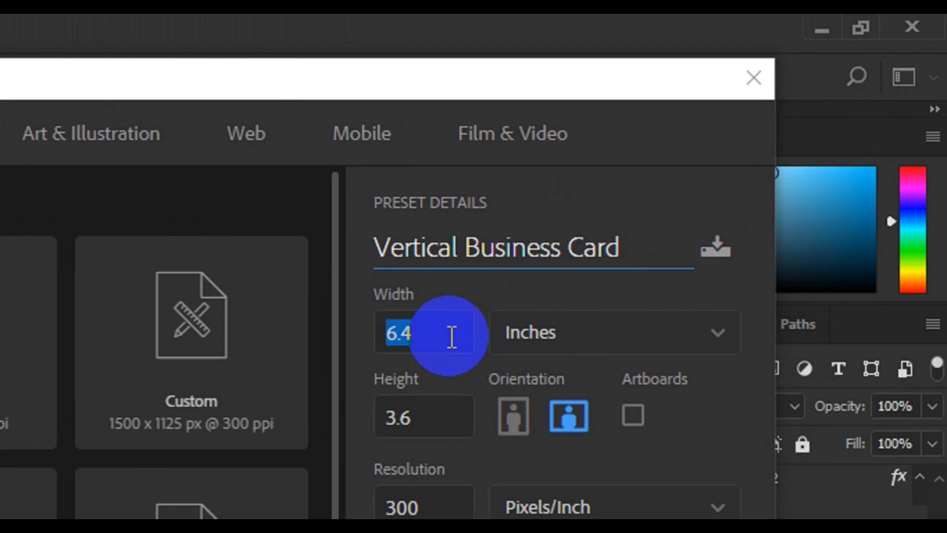
pyautogui.click(452, 337)
pyautogui.write('3.')
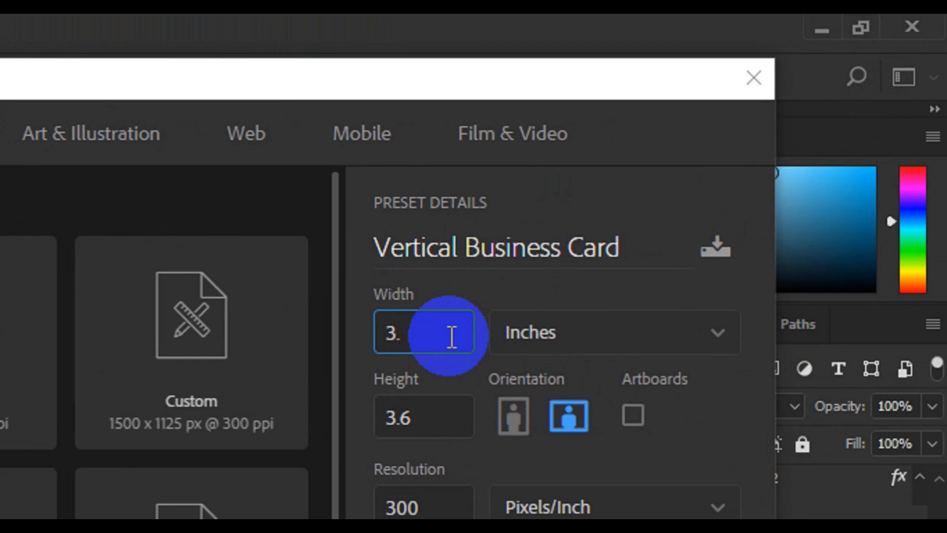
pyautogui.click(430, 422)
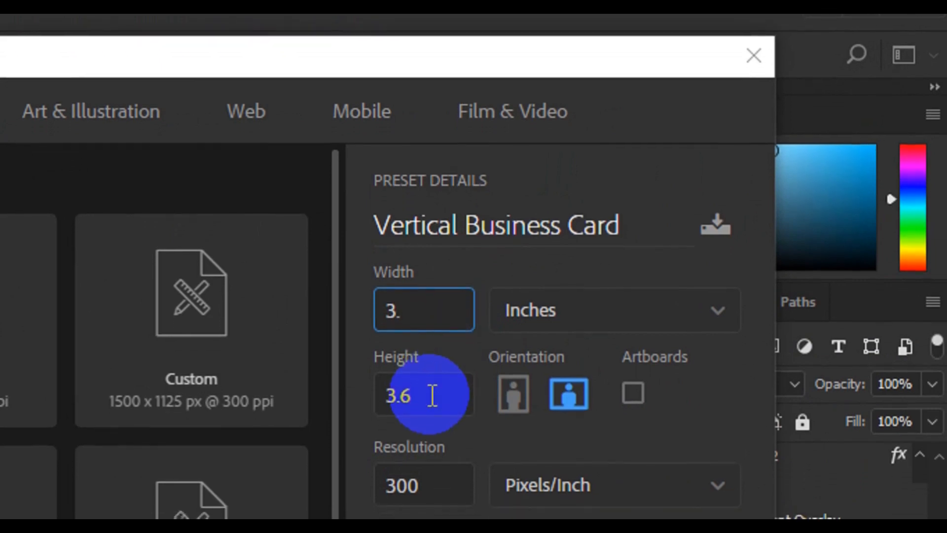
pyautogui.write('25')
pyautogui.press('Tab')
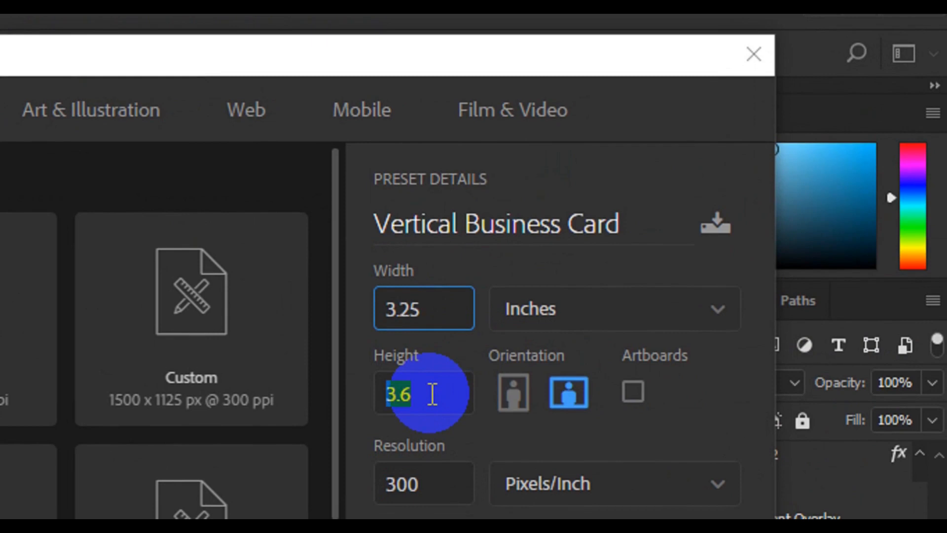
pyautogui.write('1')
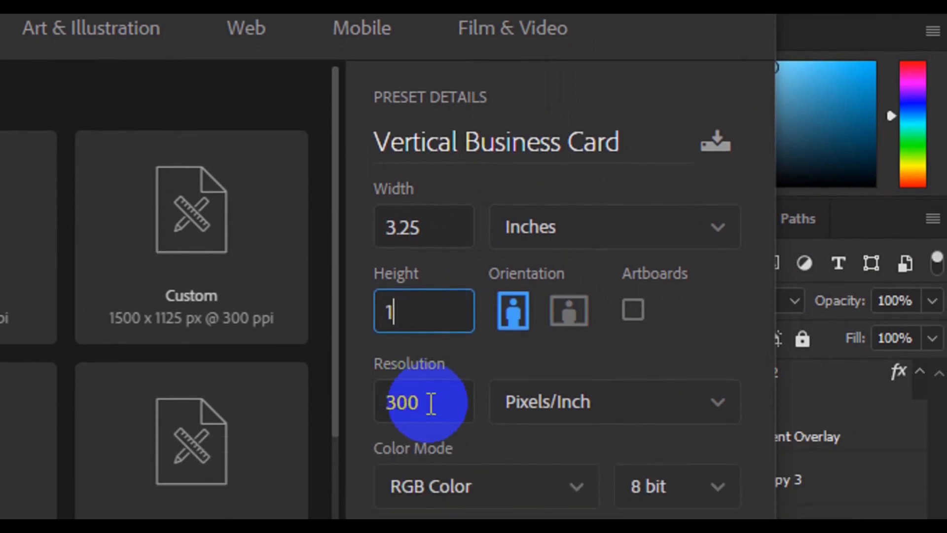
pyautogui.write('.75')
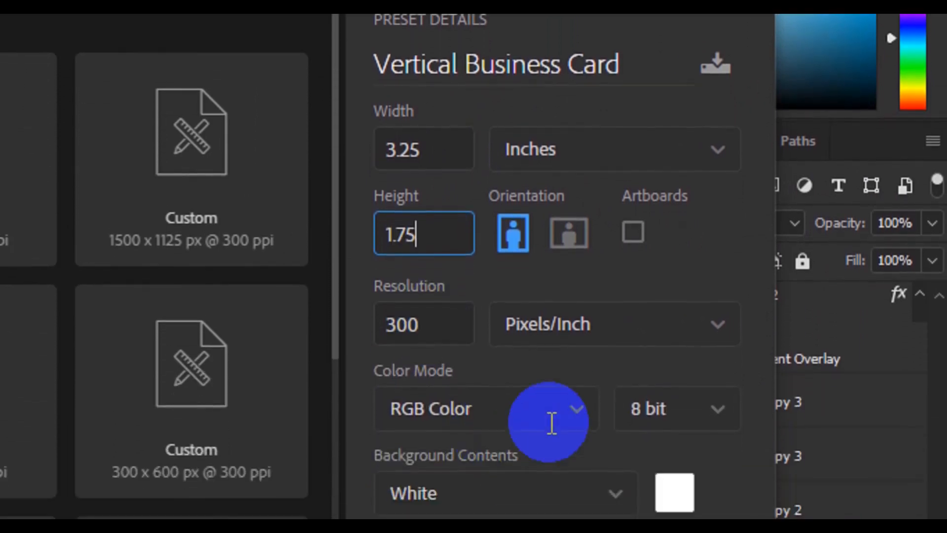
pyautogui.press('Tab')
pyautogui.click(577, 409)
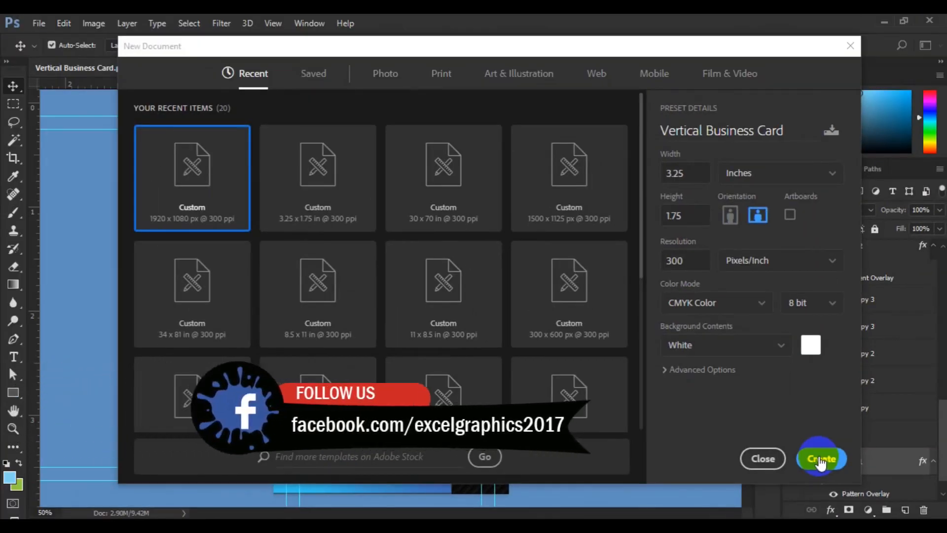
pyautogui.click(820, 461)
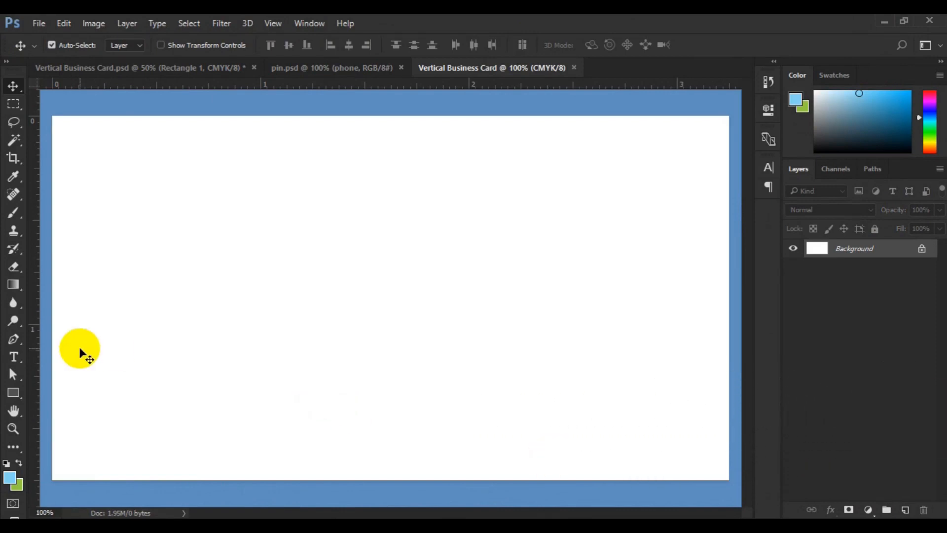
# - Place ruler guides along all four edges of the blank canvas
pyautogui.click(27, 350)
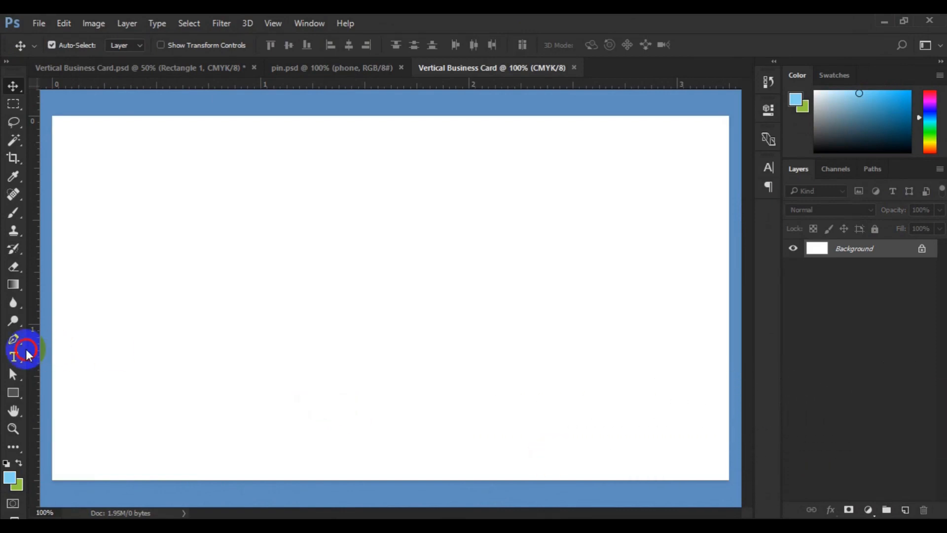
pyautogui.moveTo(26, 350); pyautogui.dragTo(52, 355)
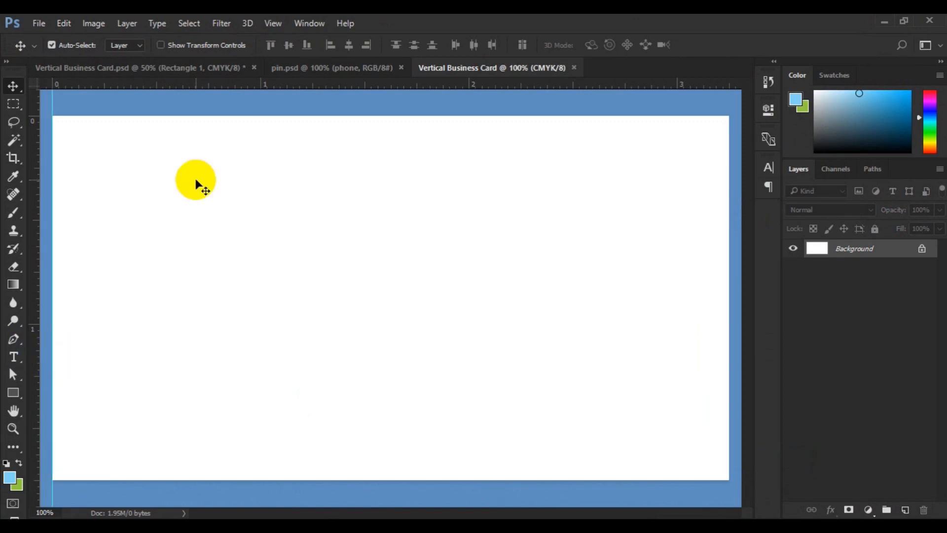
pyautogui.moveTo(277, 83); pyautogui.dragTo(274, 479)
pyautogui.moveTo(37, 429); pyautogui.dragTo(725, 386)
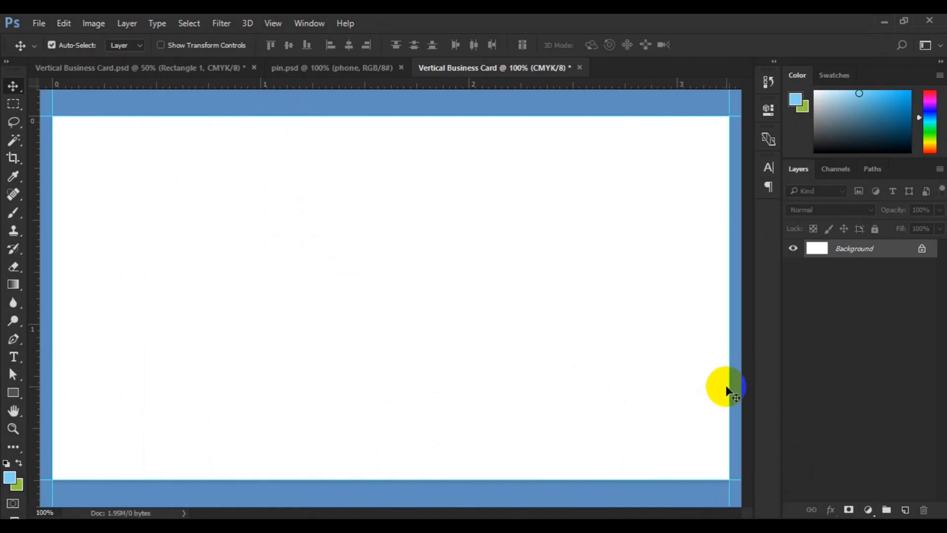
# - Enlarge the canvas around the first guides by a relative 0.25 inches in both width and height
pyautogui.hotkey('ctrl', '-')
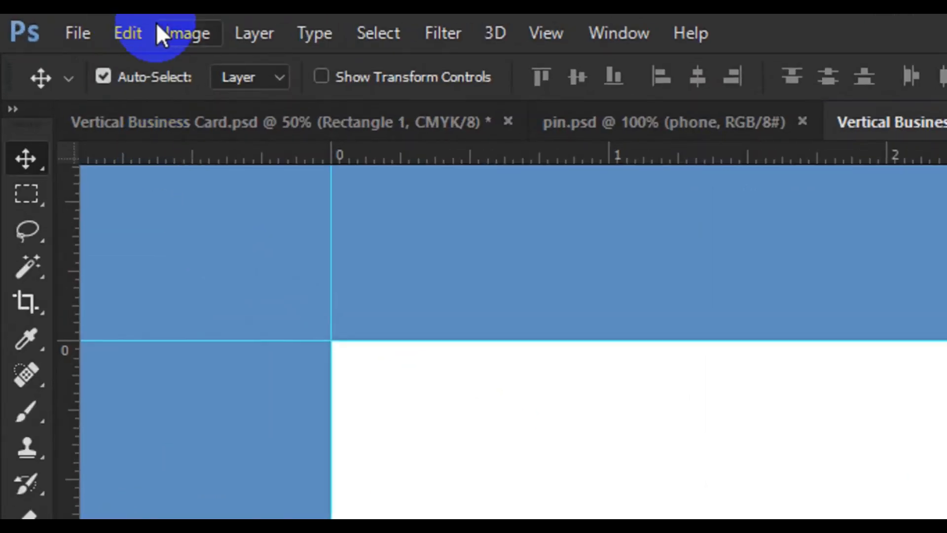
pyautogui.click(163, 35)
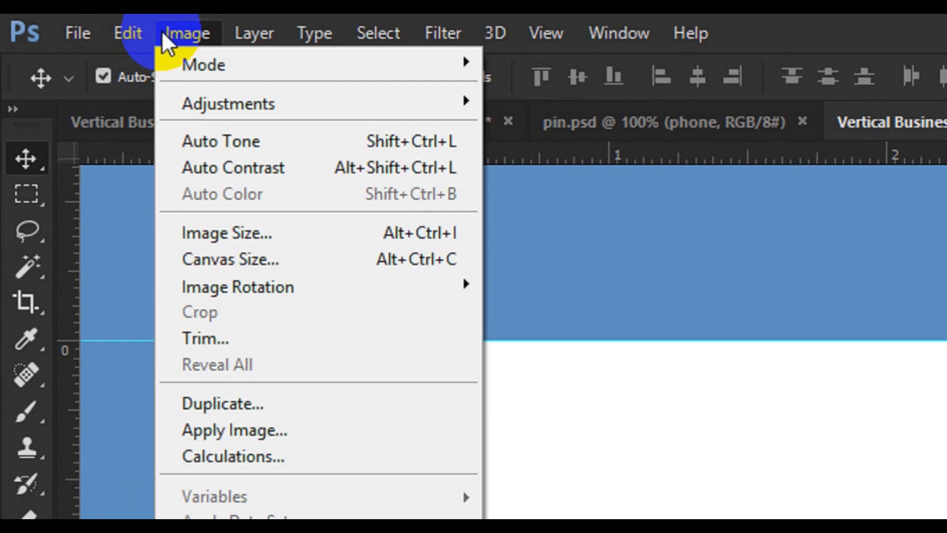
pyautogui.click(259, 254)
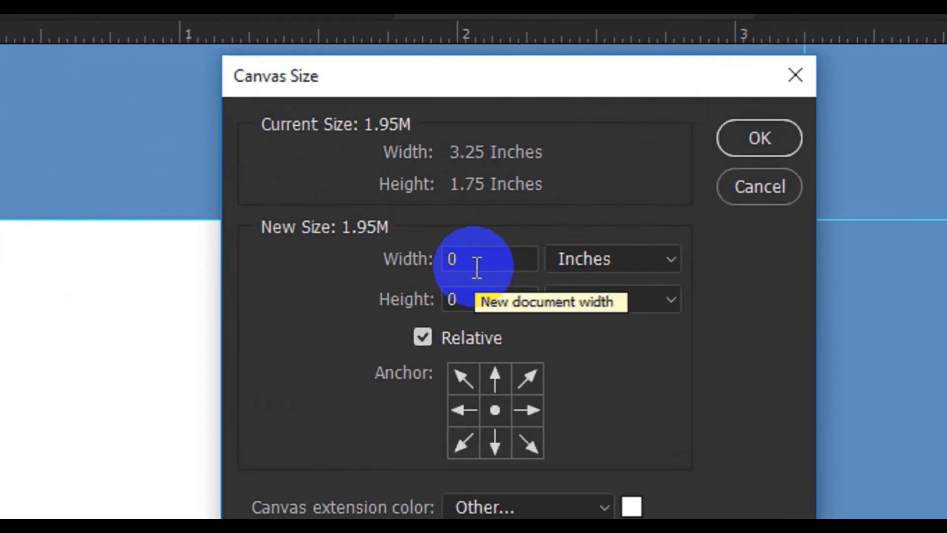
pyautogui.click(476, 267)
pyautogui.write('.25')
pyautogui.click(482, 290)
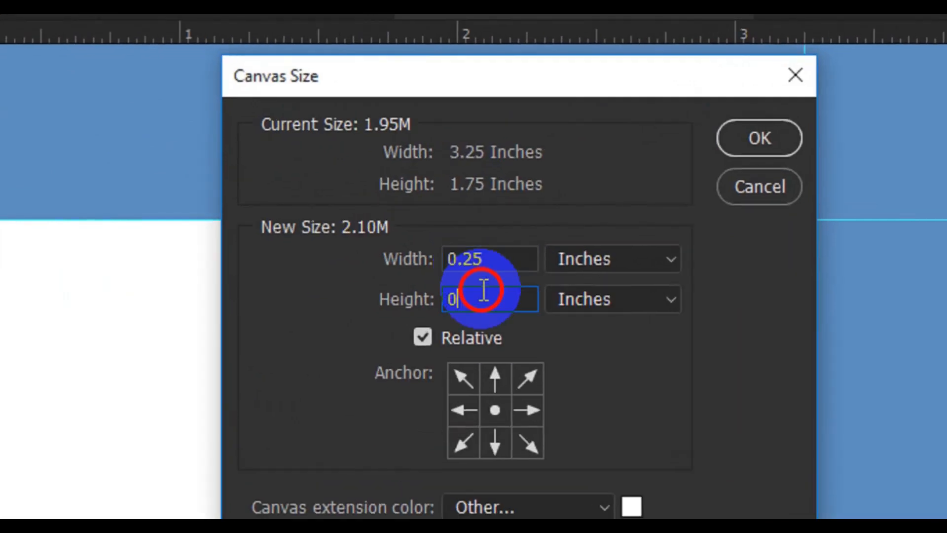
pyautogui.write('.25')
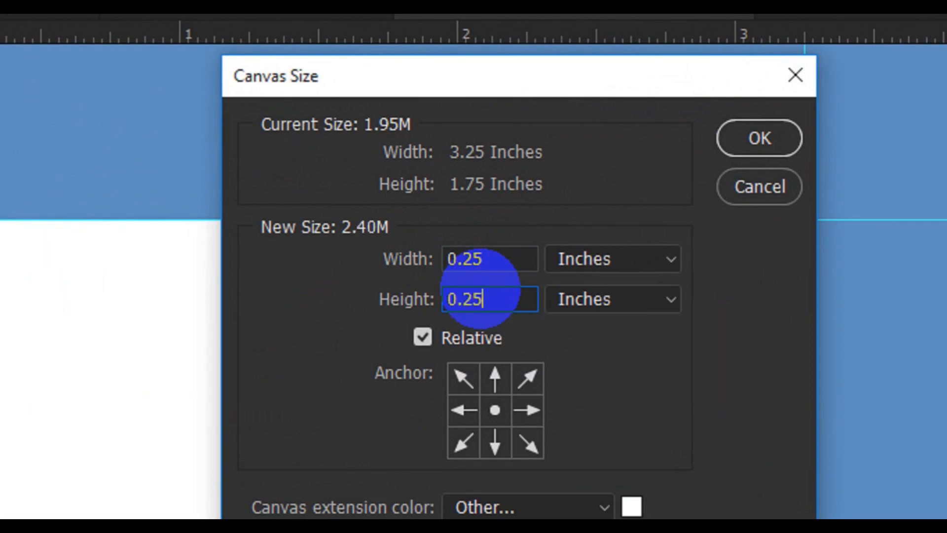
pyautogui.click(764, 142)
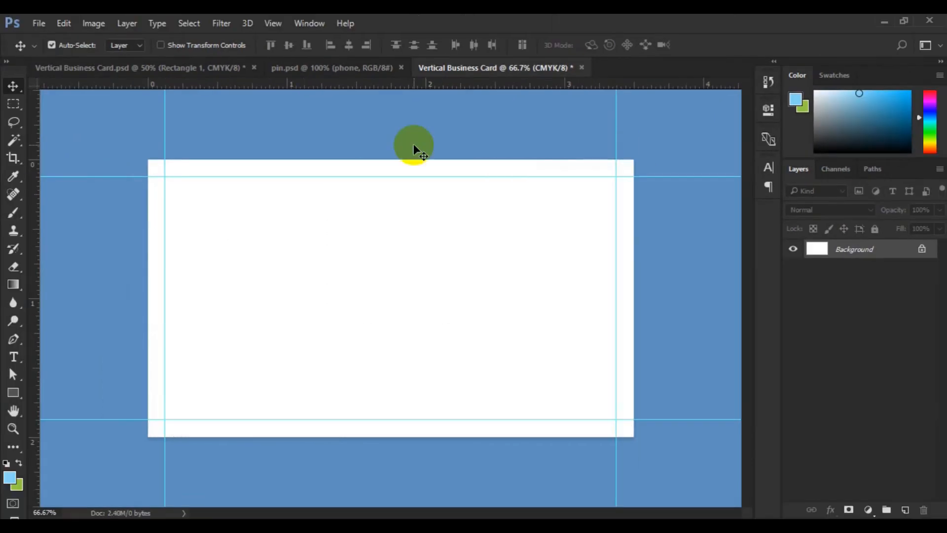
# - Add a second set of guides along the four outer edges of the enlarged canvas
pyautogui.moveTo(337, 86); pyautogui.dragTo(340, 160)
pyautogui.moveTo(41, 274); pyautogui.dragTo(148, 285)
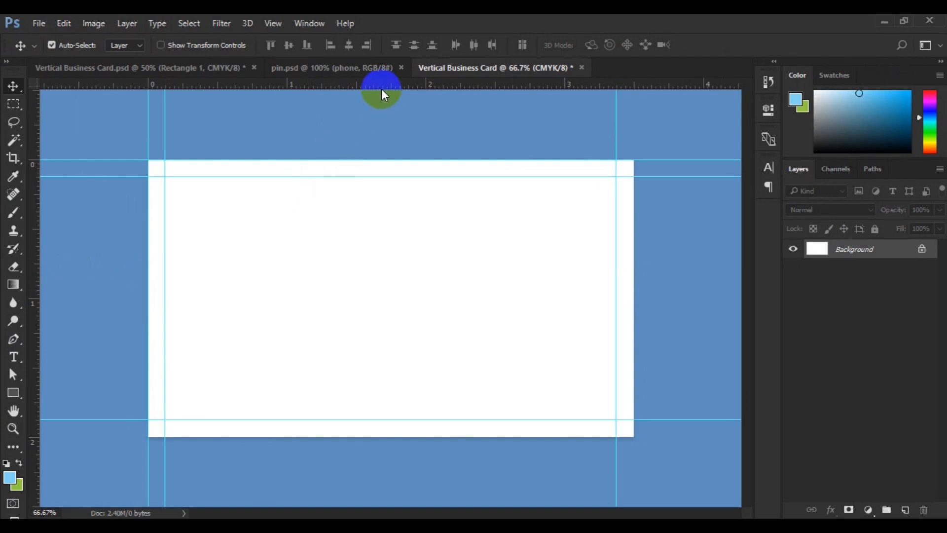
pyautogui.moveTo(381, 90); pyautogui.dragTo(341, 436)
pyautogui.moveTo(36, 353); pyautogui.dragTo(631, 329)
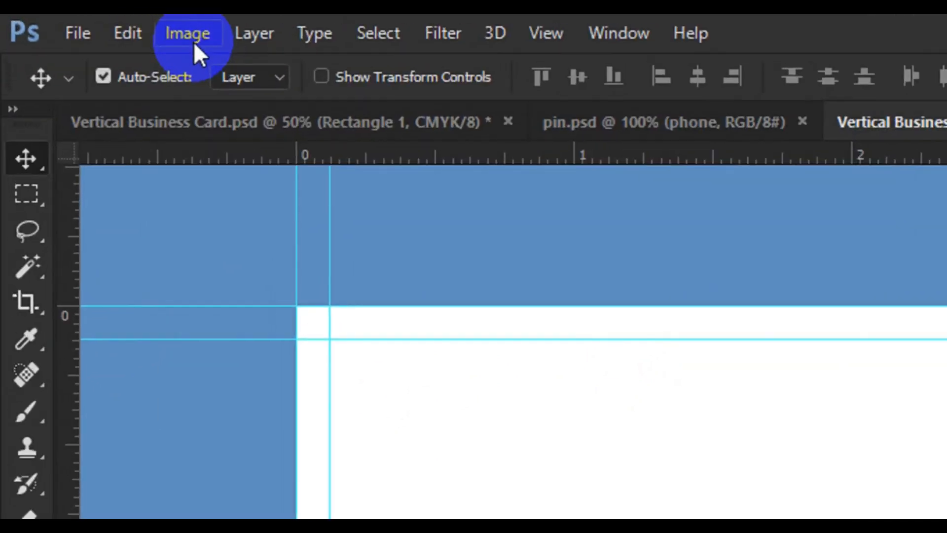
# - Extend the canvas beyond the second set of guides by another relative 0.25 inches in width and height
pyautogui.click(193, 42)
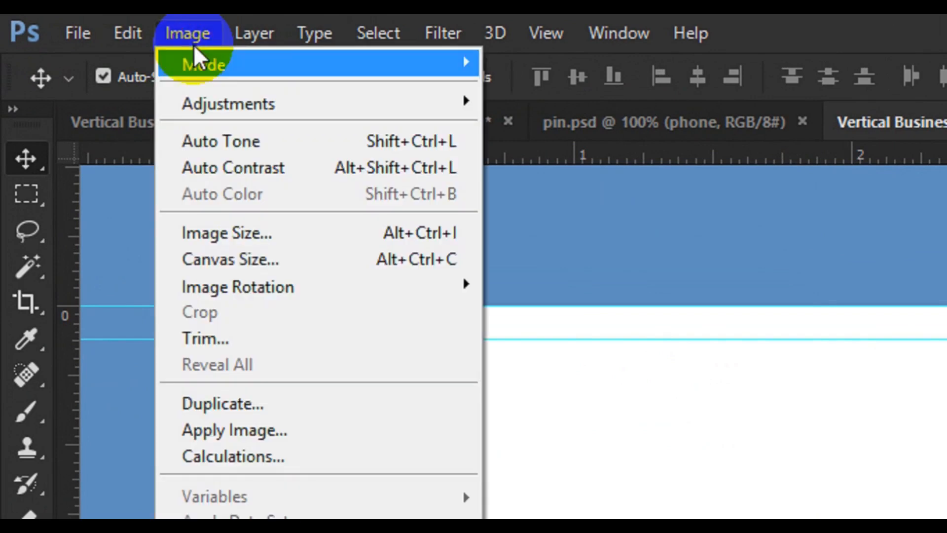
pyautogui.click(286, 256)
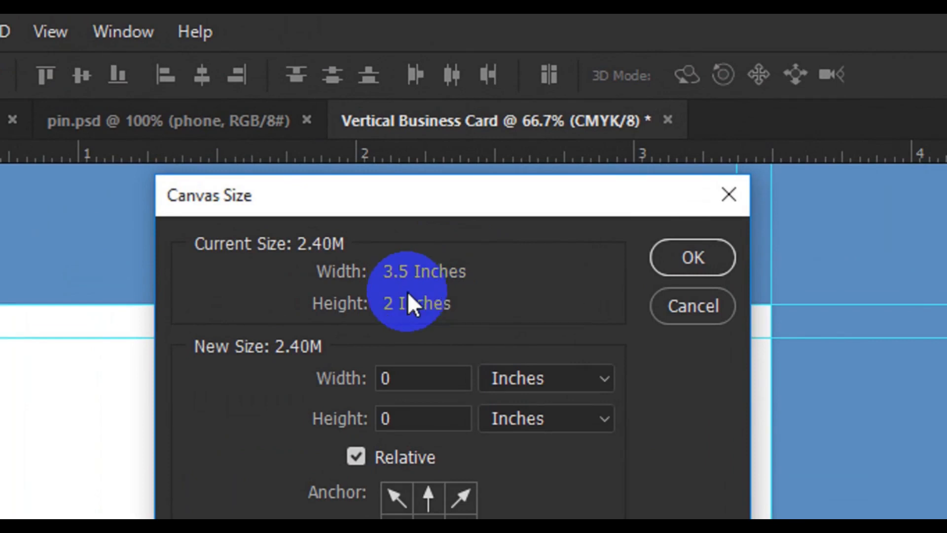
pyautogui.click(430, 380)
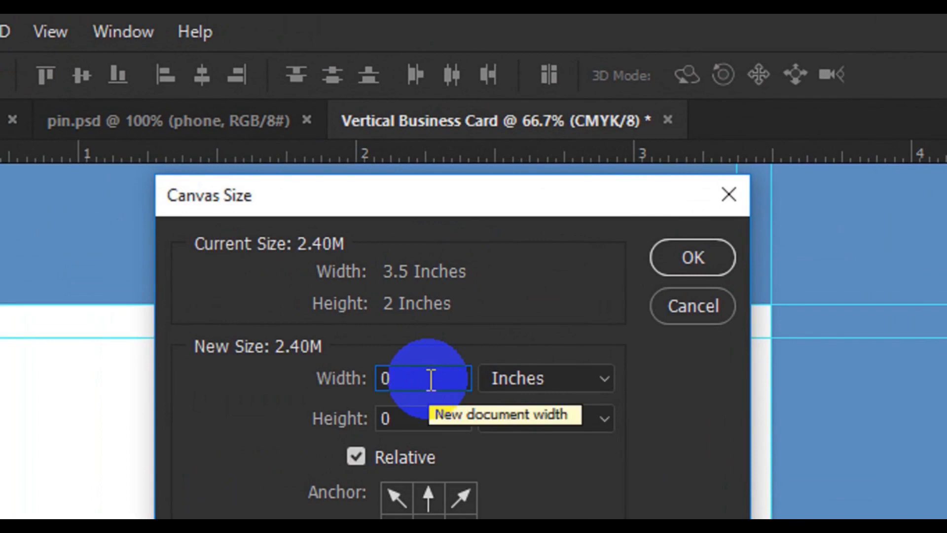
pyautogui.write('.25')
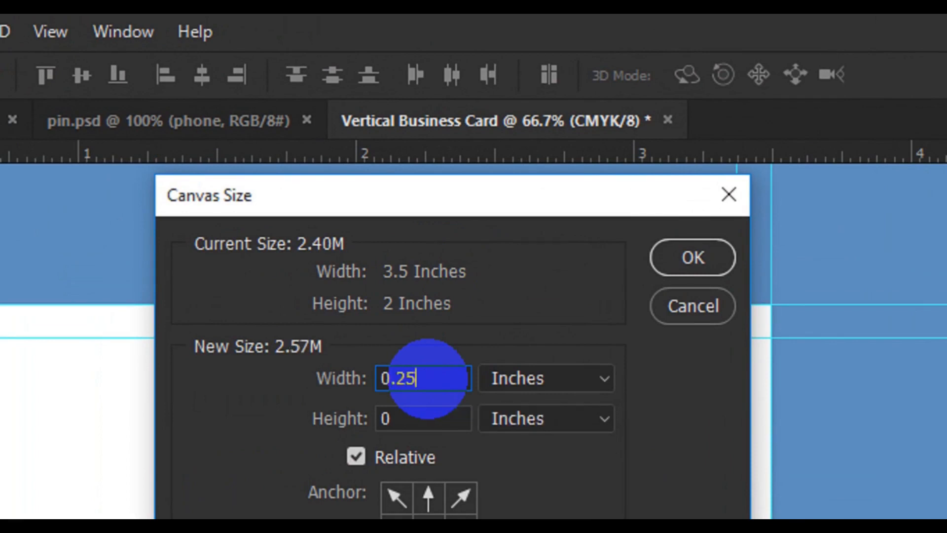
pyautogui.click(431, 414)
pyautogui.write('.2')
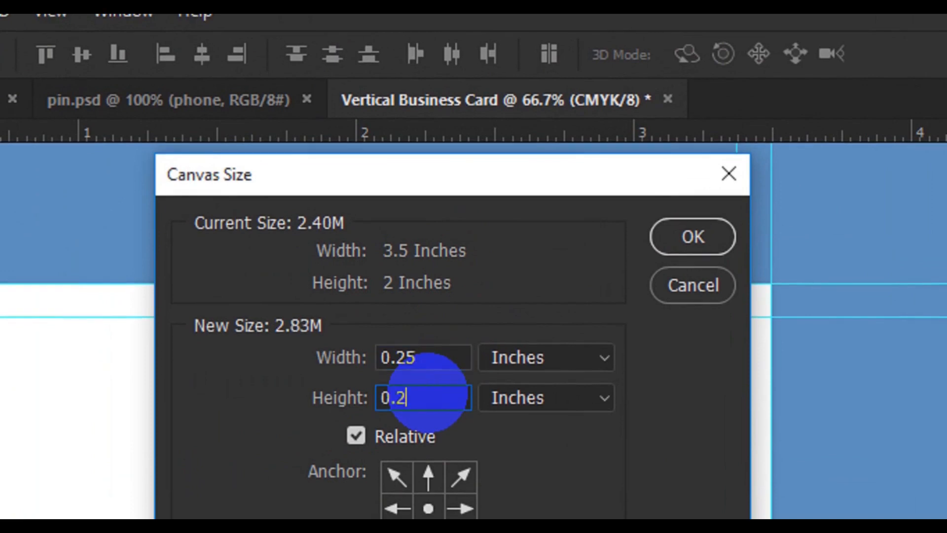
pyautogui.write('5')
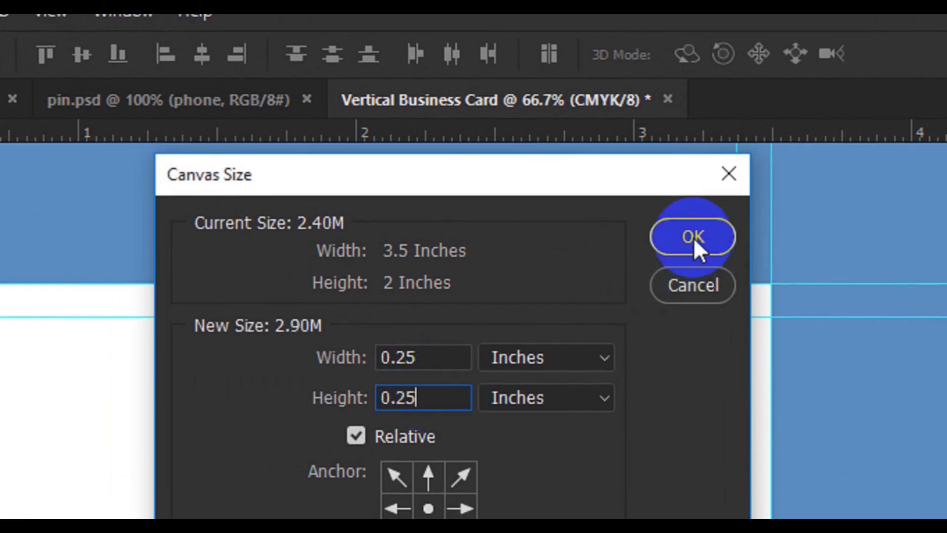
pyautogui.click(693, 237)
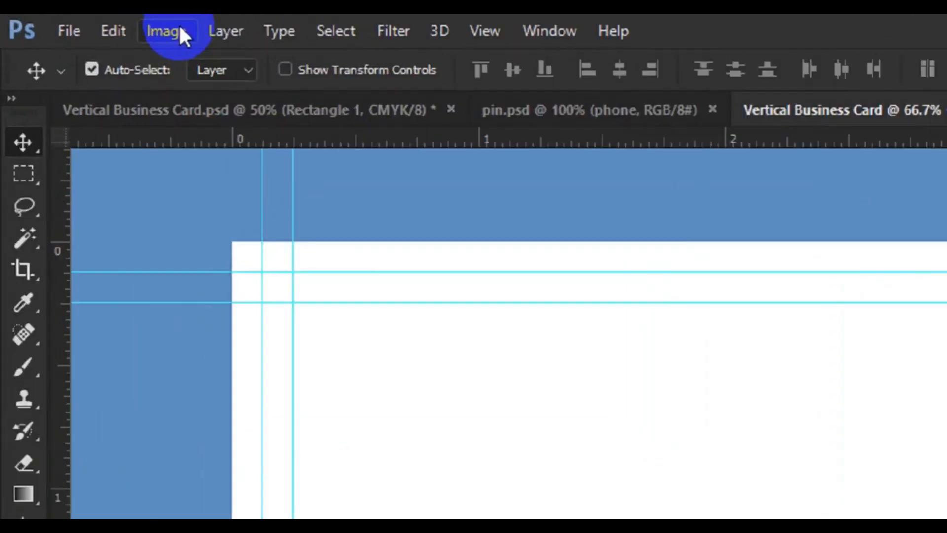
# - Rotate the whole image 90° counter clockwise to make the card vertical
pyautogui.click(177, 32)
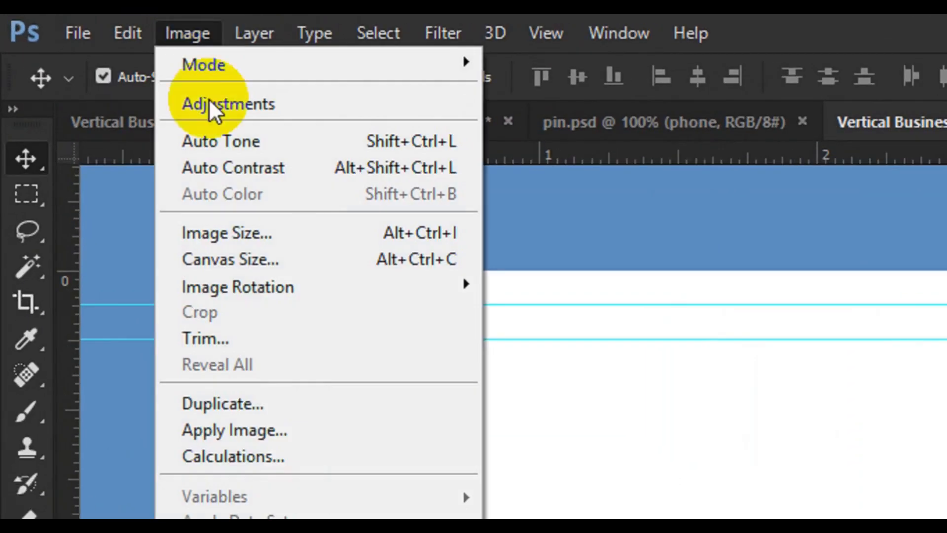
pyautogui.moveTo(317, 290)
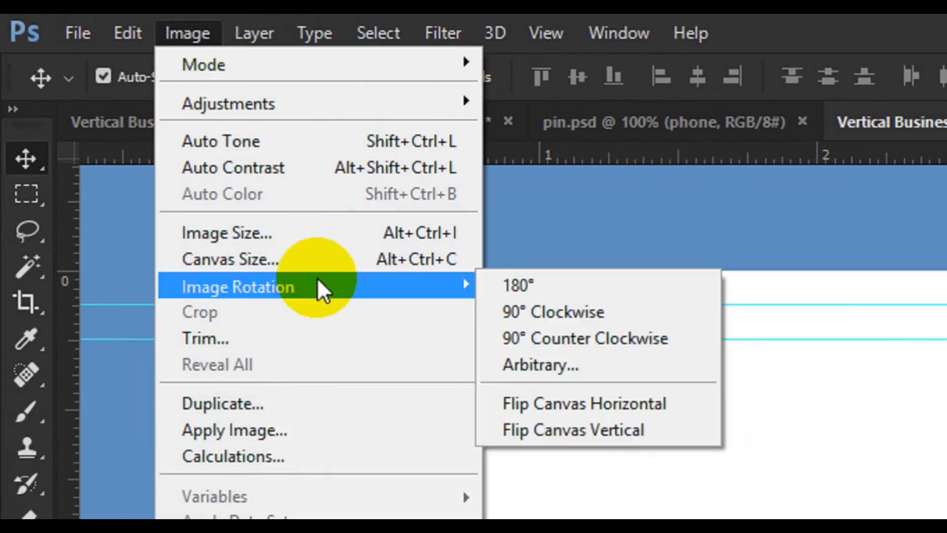
pyautogui.click(664, 344)
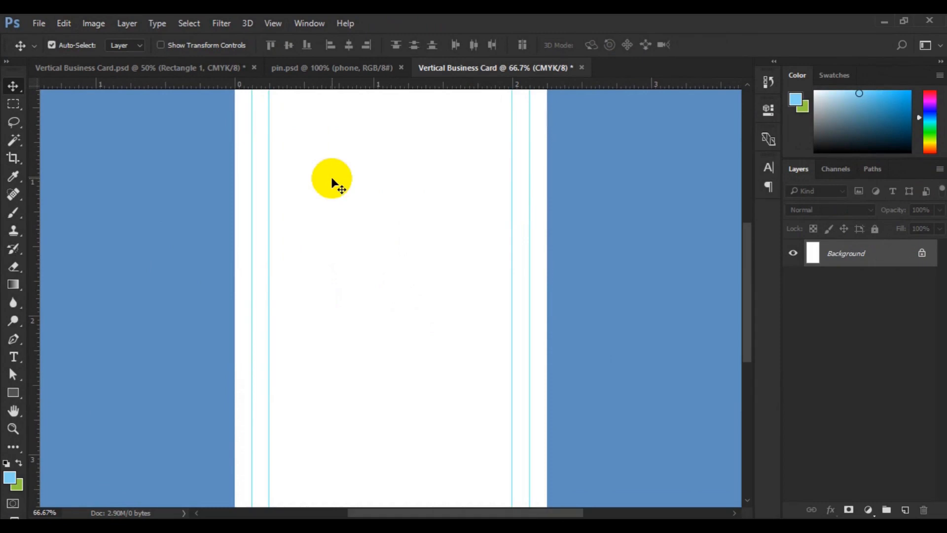
# - Draw a black-filled rectangle without stroke, about 675 by 1140 px, covering the entire canvas
pyautogui.hotkey('ctrl', '-')
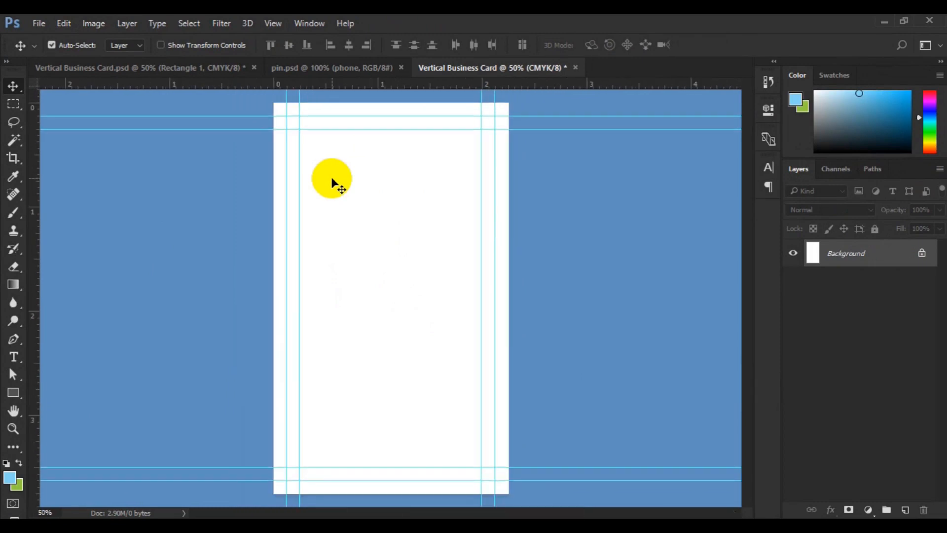
pyautogui.hotkey('ctrl', '-')
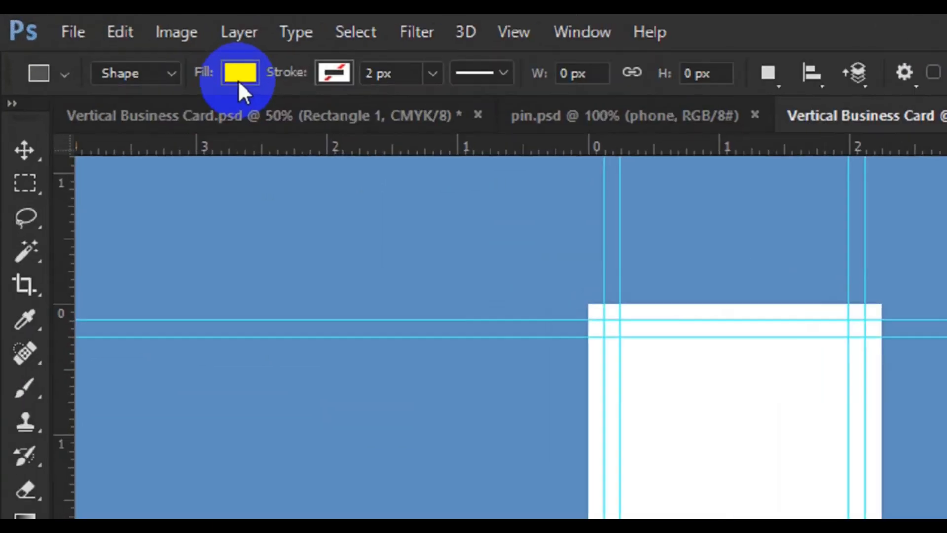
pyautogui.click(126, 49)
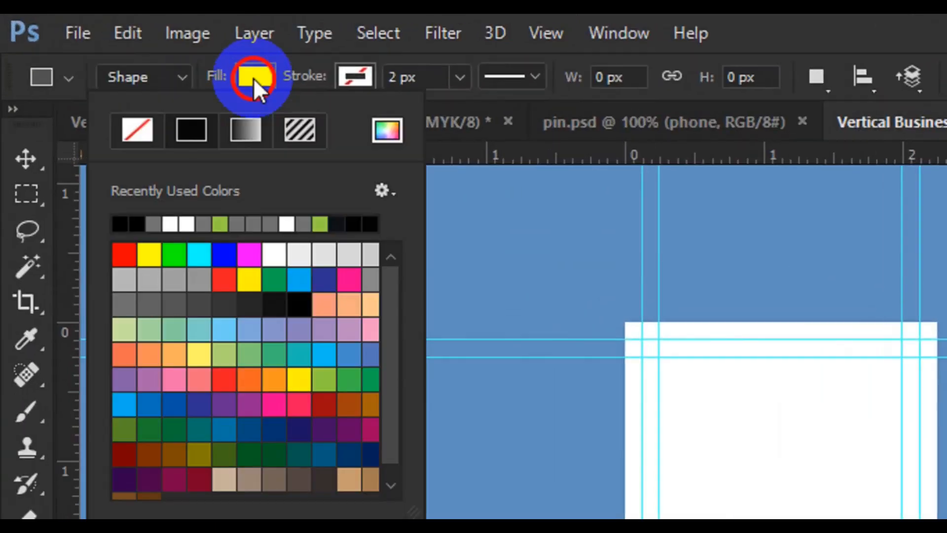
pyautogui.click(119, 230)
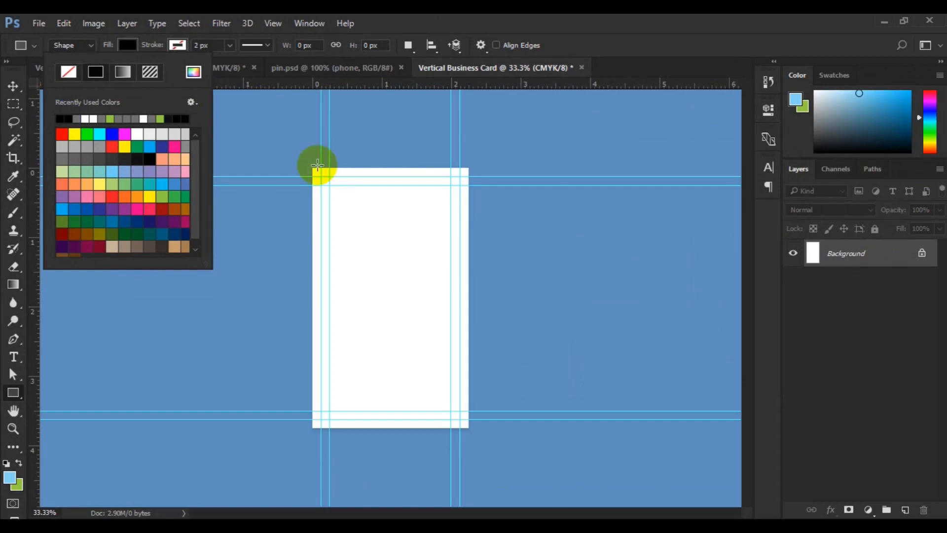
pyautogui.click(312, 165)
pyautogui.moveTo(312, 167); pyautogui.dragTo(467, 429)
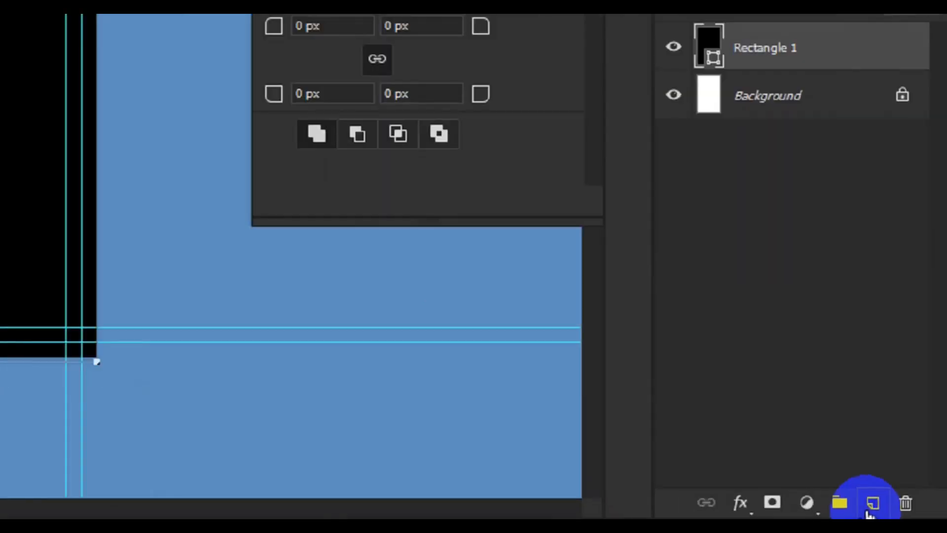
# - On a new layer, draw a full-height gray rectangle from the card's left edge to about two thirds of its width
pyautogui.click(904, 510)
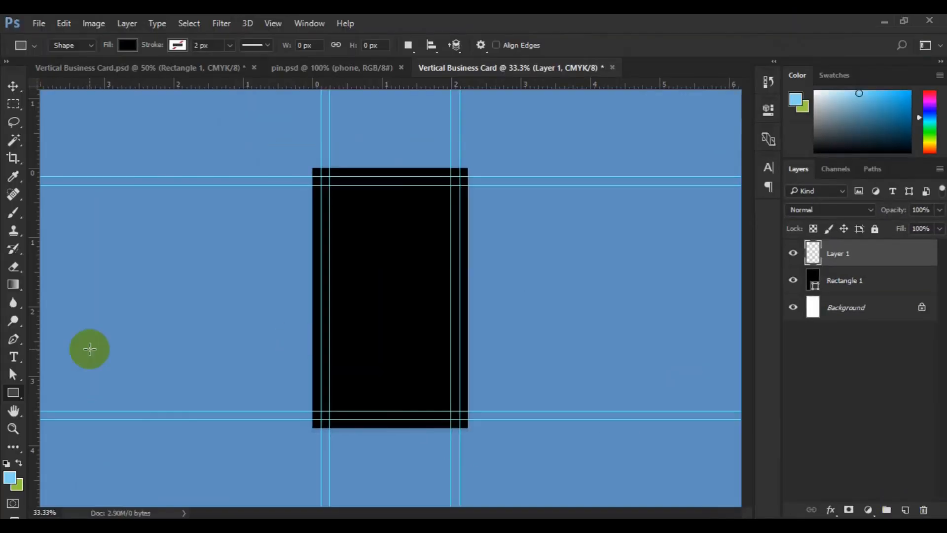
pyautogui.click(13, 394)
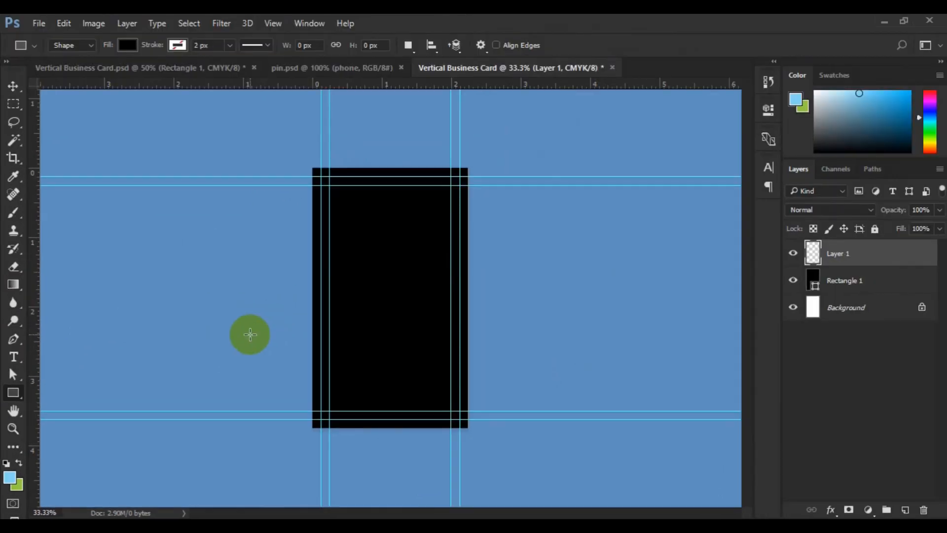
pyautogui.click(129, 47)
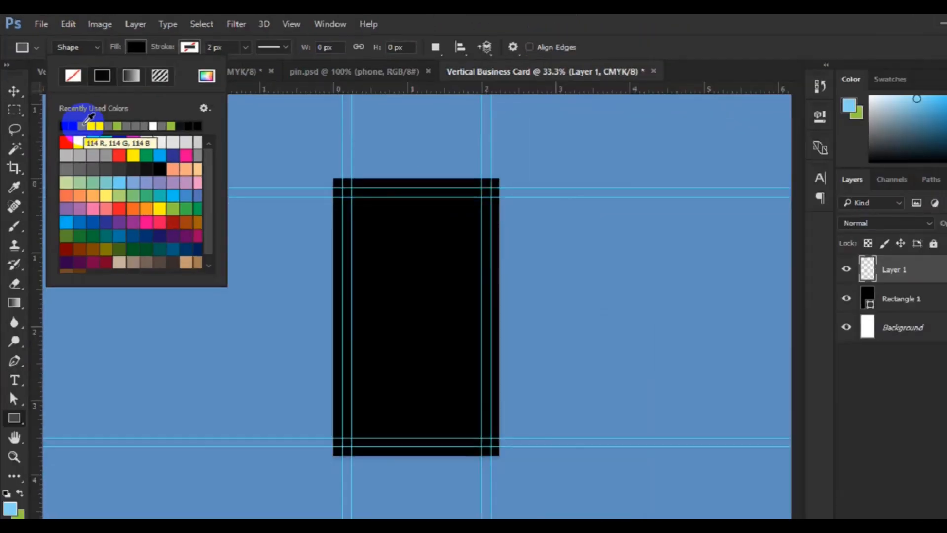
pyautogui.click(82, 118)
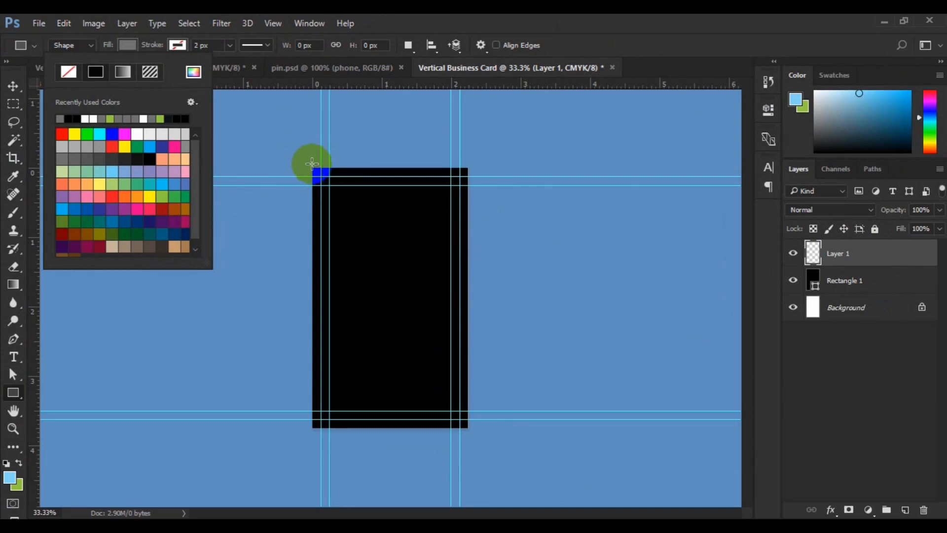
pyautogui.moveTo(310, 164); pyautogui.dragTo(415, 432)
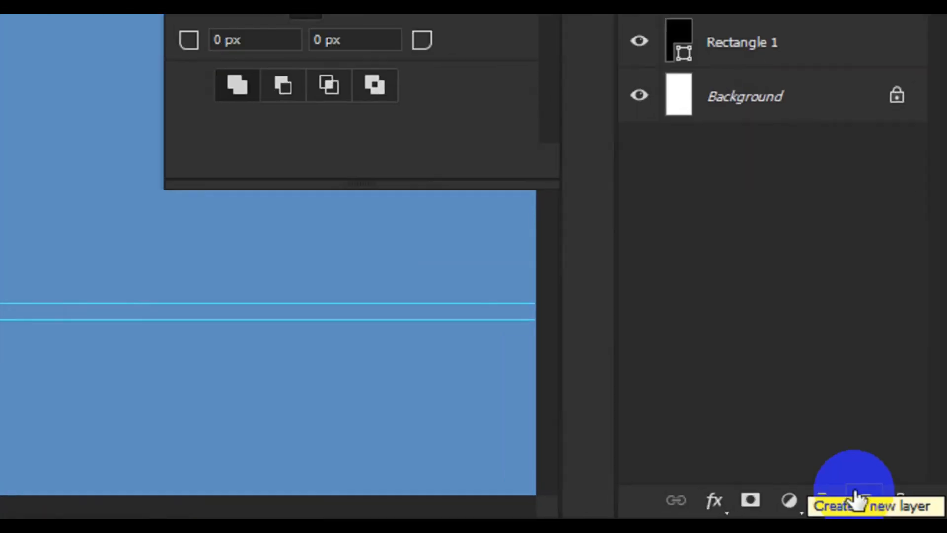
# - On a new layer, draw a white rectangle about 600 by 316 px between the outer side guides, starting at the upper outer guide
pyautogui.click(856, 499)
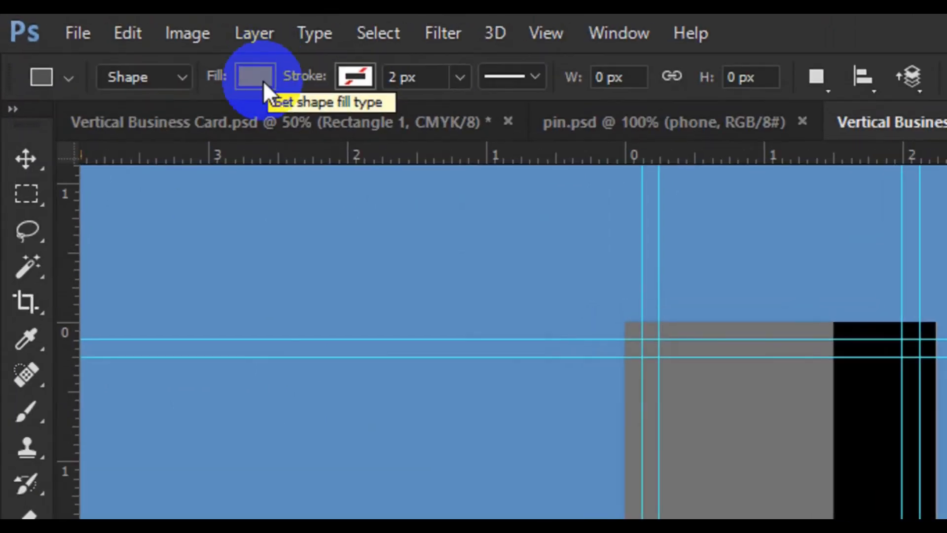
pyautogui.click(262, 81)
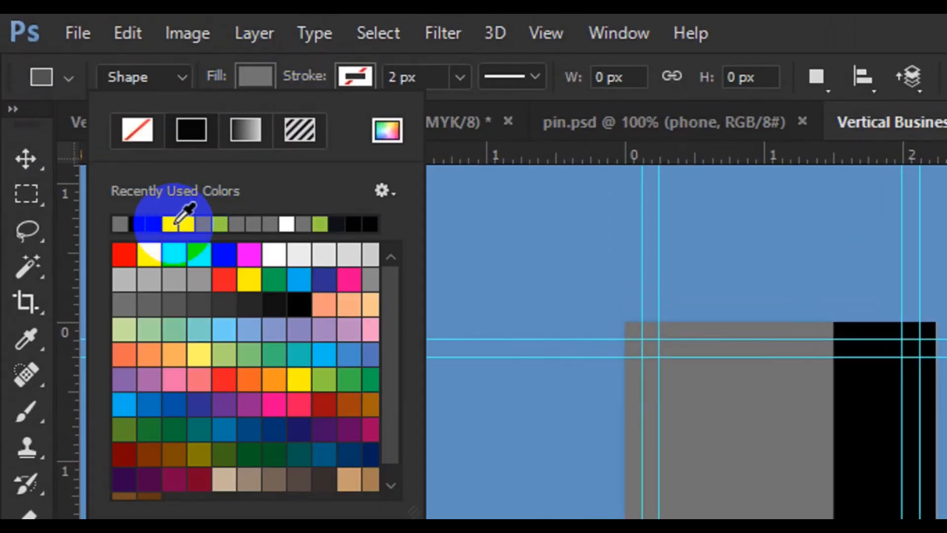
pyautogui.click(190, 217)
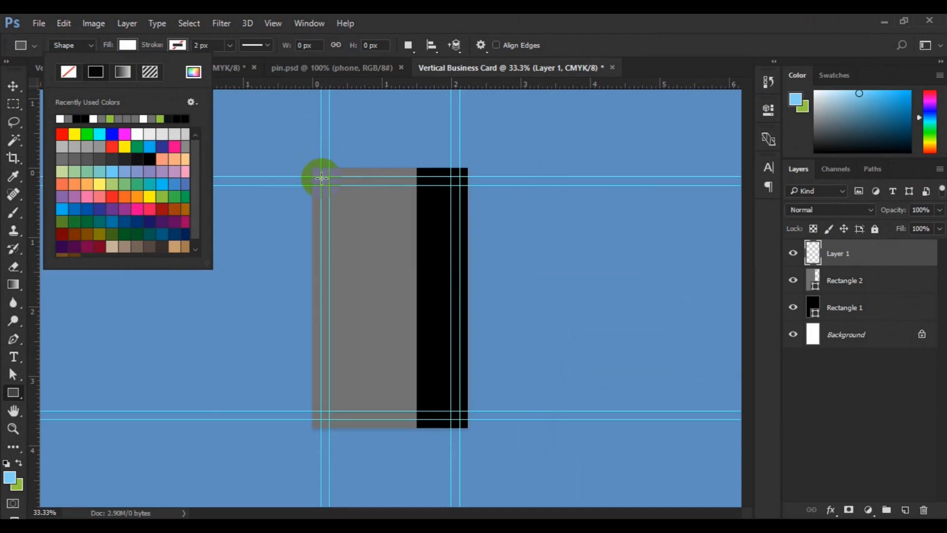
pyautogui.click(321, 176)
pyautogui.moveTo(321, 176); pyautogui.dragTo(458, 249)
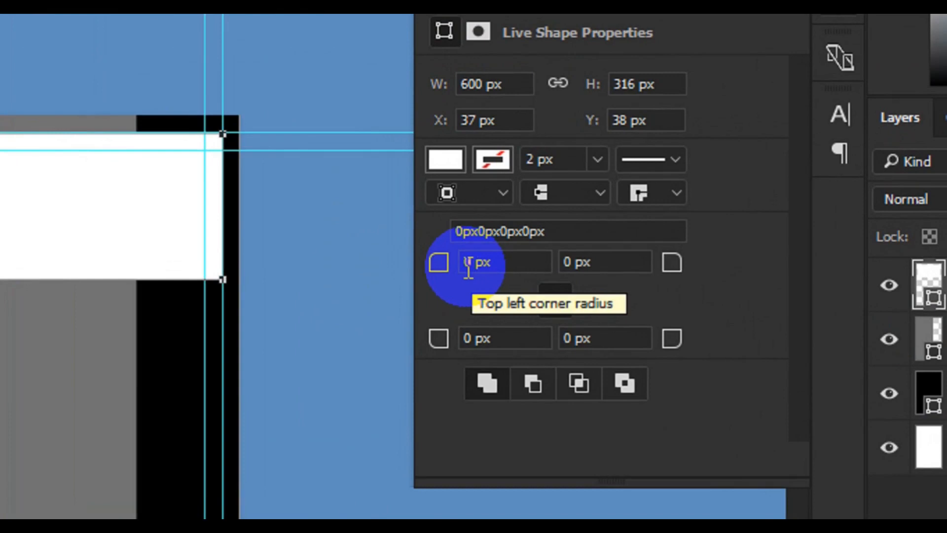
# - Round all four corners of the white rectangle with a 50 px radius
pyautogui.click(582, 241)
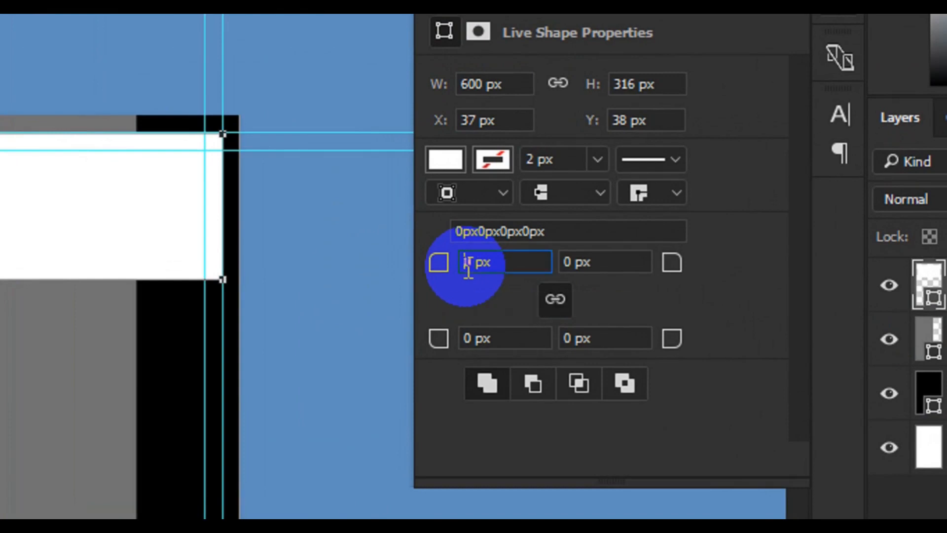
pyautogui.write('20')
pyautogui.press('Return')
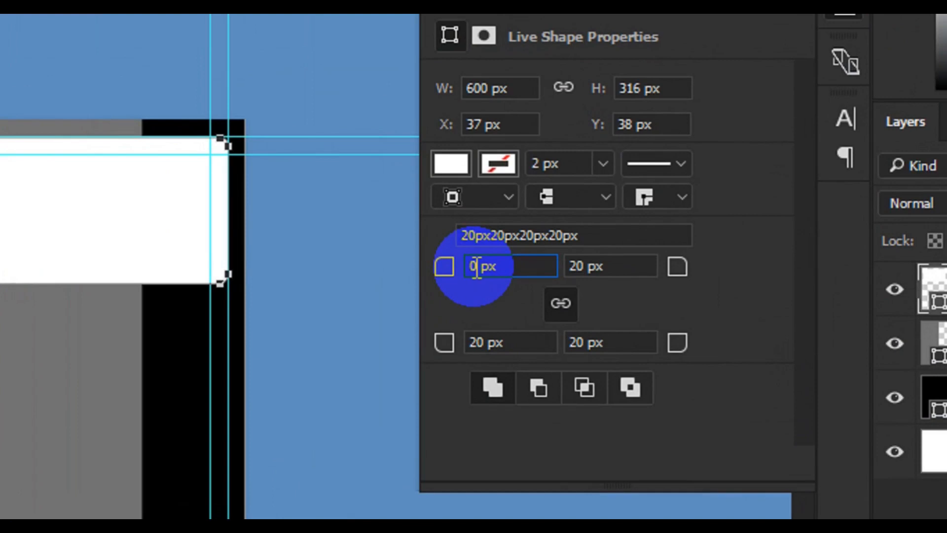
pyautogui.write('5')
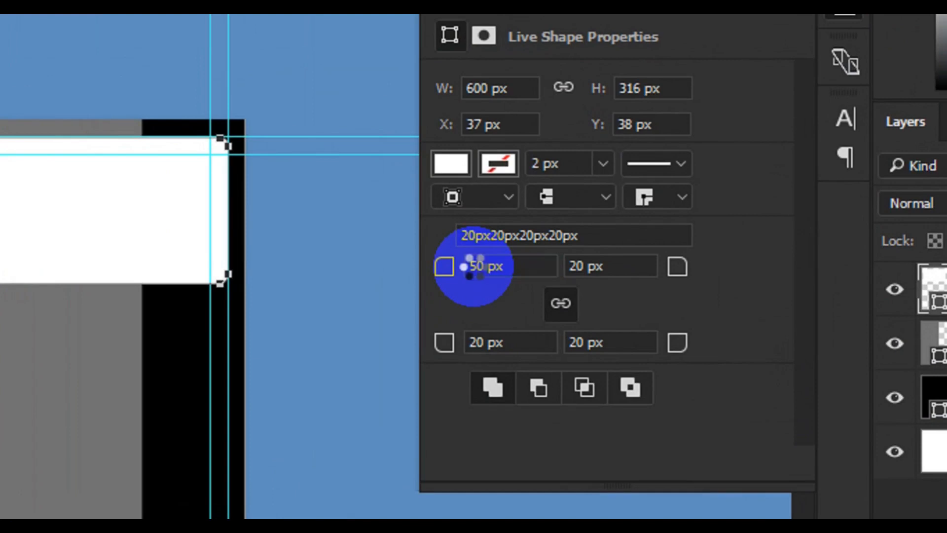
pyautogui.press('Return')
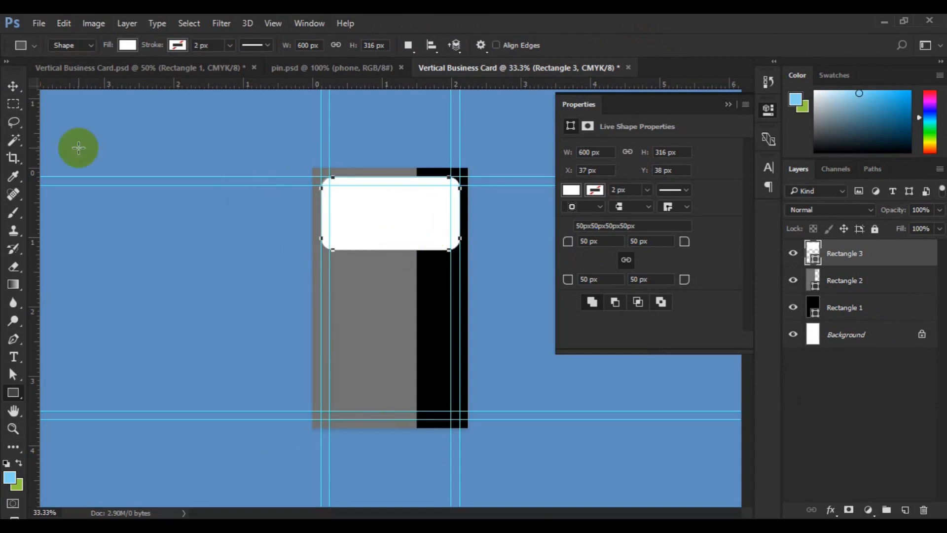
# - Add a Pattern Overlay to the black rectangle's layer (Rectangle 1) using the dark diagonal woven pattern at the end of the third swatch row
pyautogui.click(14, 86)
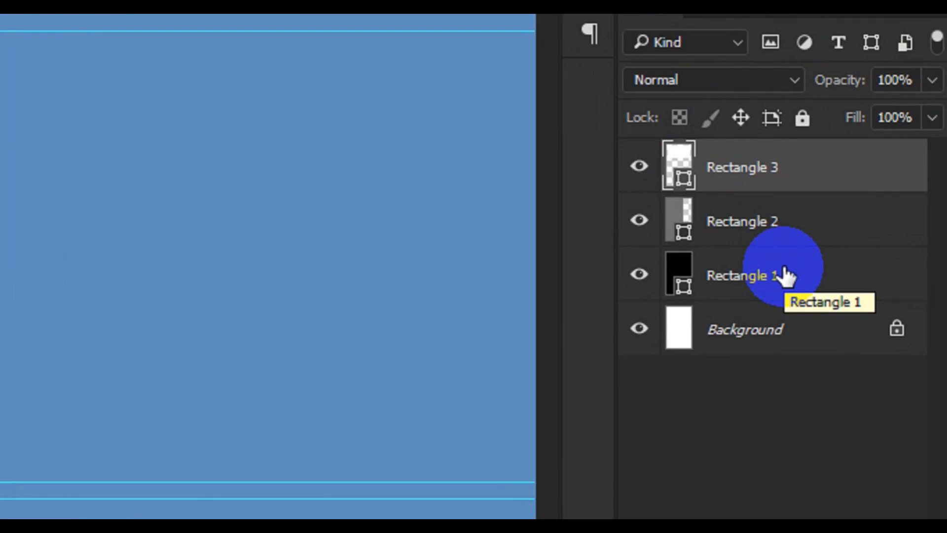
pyautogui.click(765, 276)
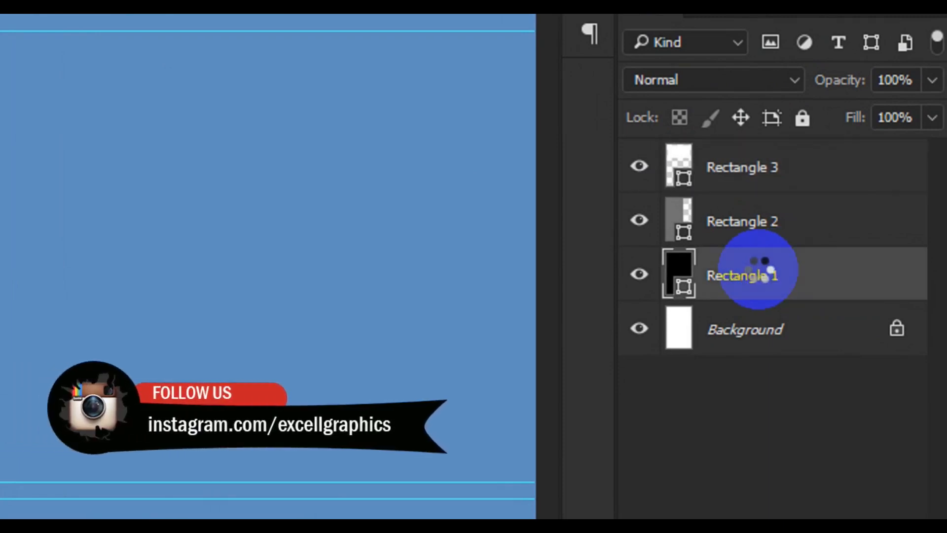
pyautogui.rightClick(758, 269)
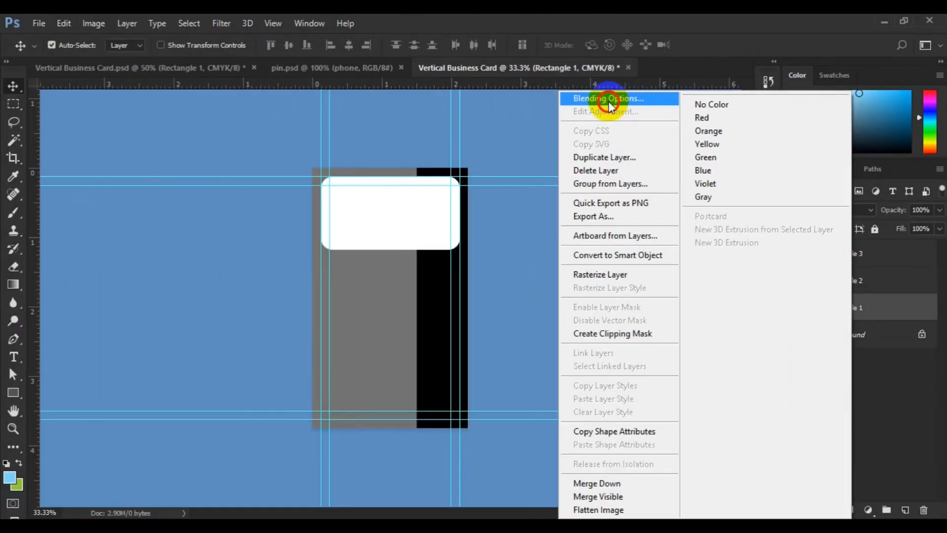
pyautogui.click(608, 99)
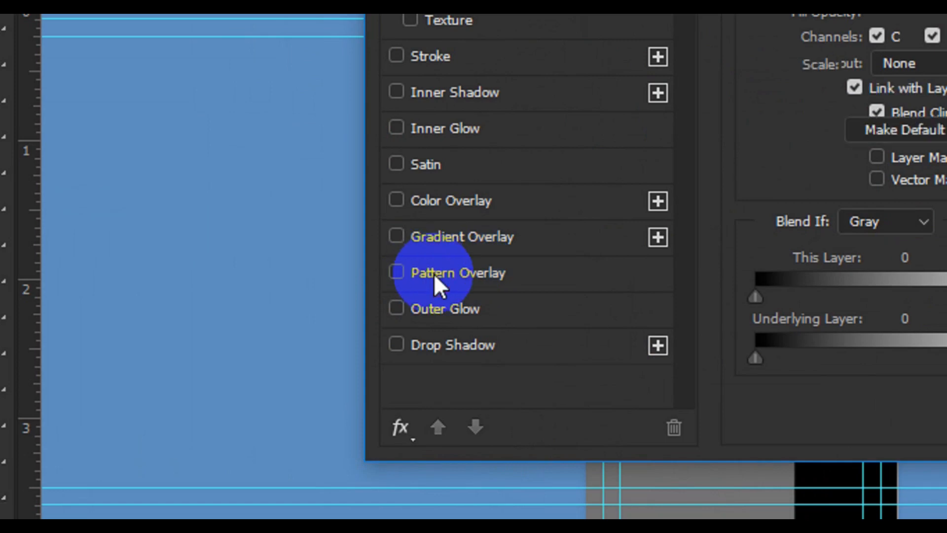
pyautogui.click(433, 273)
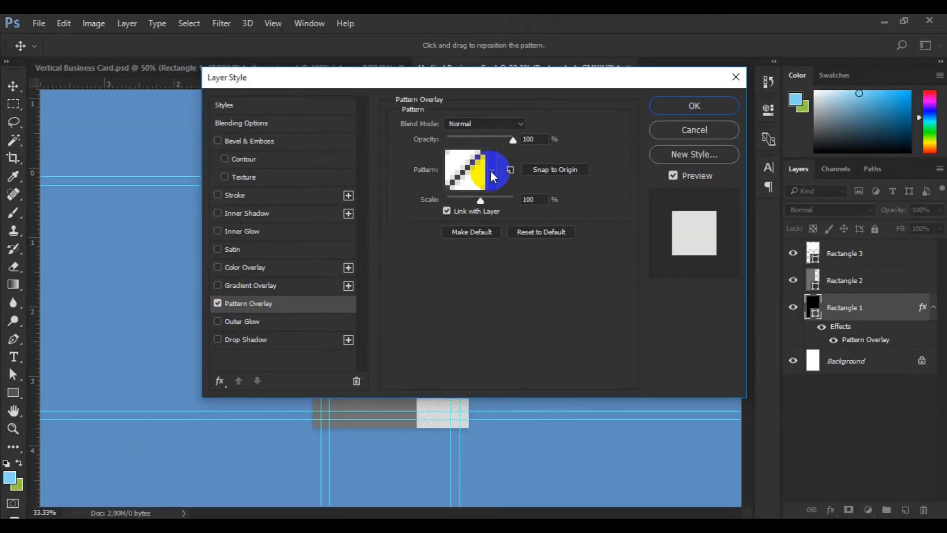
pyautogui.moveTo(598, 81); pyautogui.dragTo(825, 64)
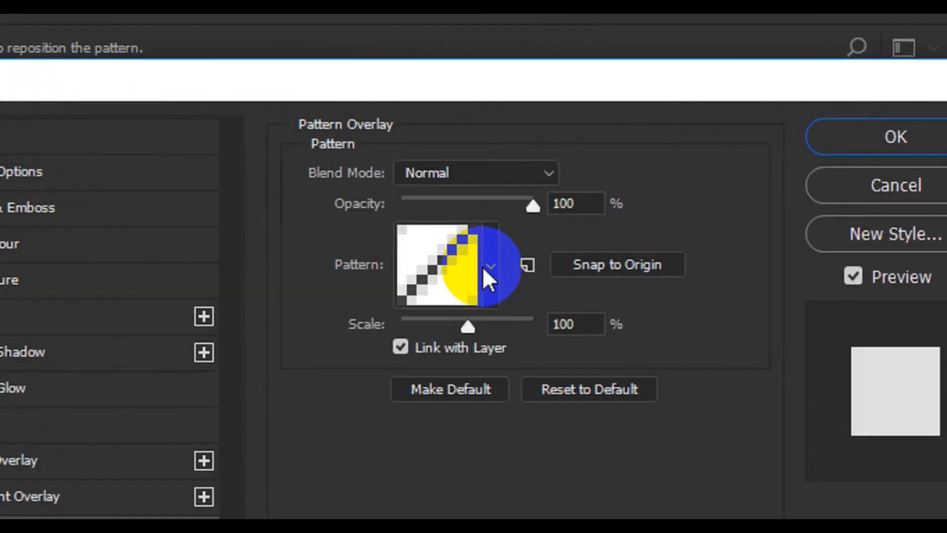
pyautogui.click(715, 156)
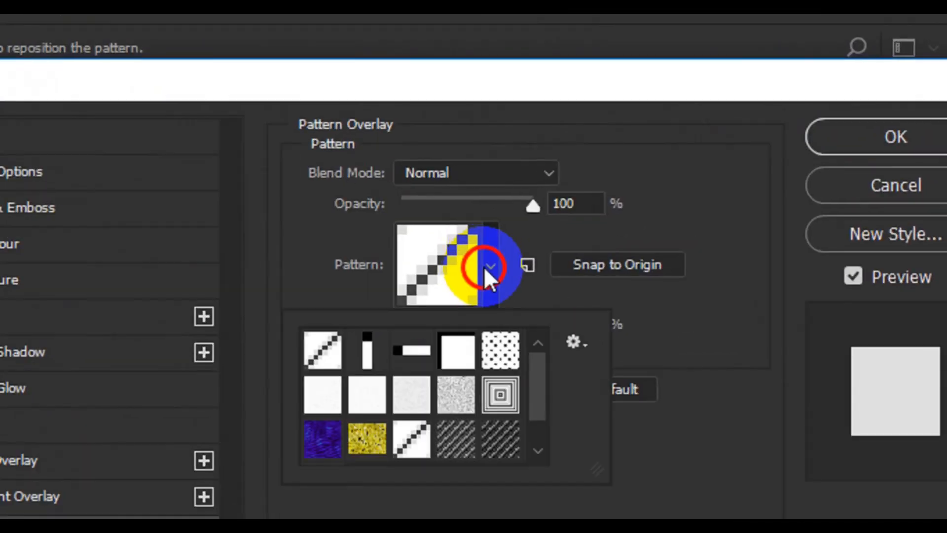
pyautogui.click(495, 448)
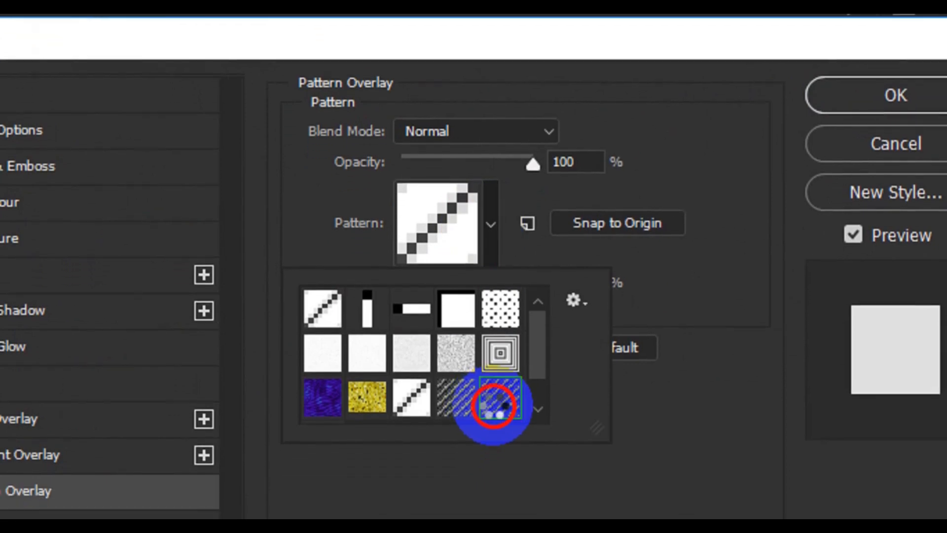
pyautogui.scroll(-1, 538, 414)
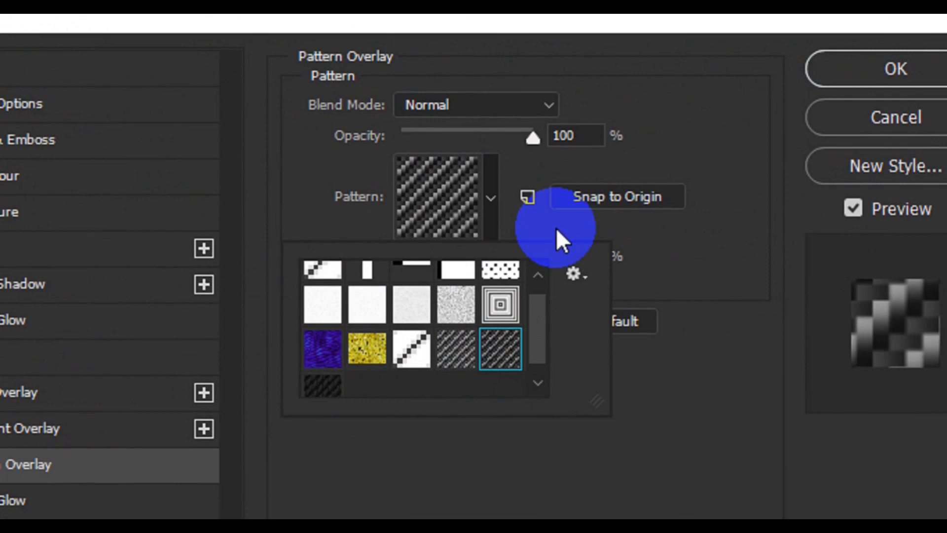
# - Set the black rectangle's pattern overlay to 11% opacity and 11% scale, and apply the layer style
pyautogui.click(571, 138)
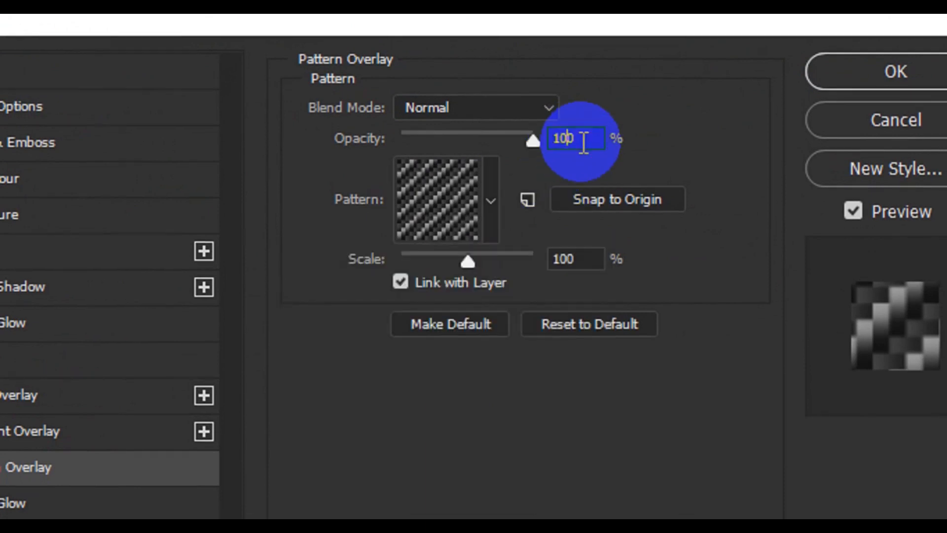
pyautogui.press('BackSpace')
pyautogui.press('BackSpace')
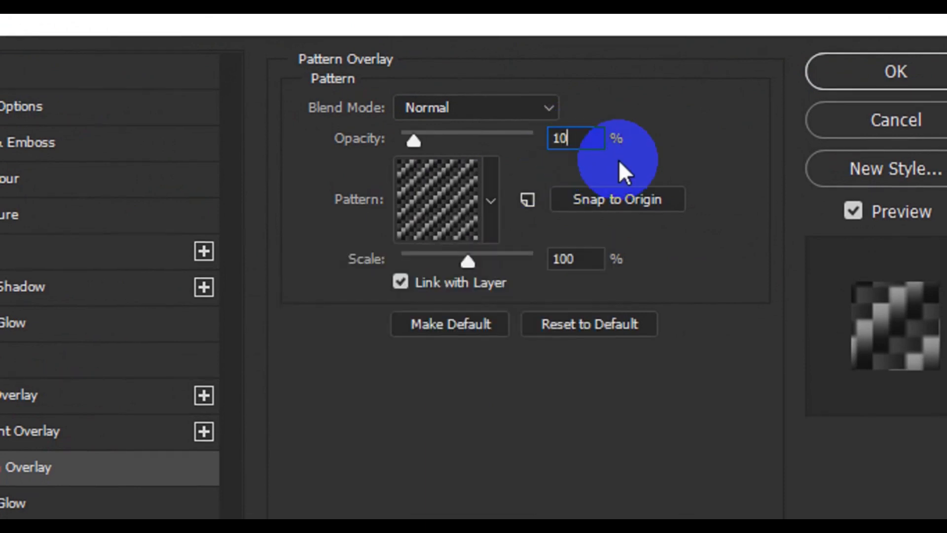
pyautogui.write('1')
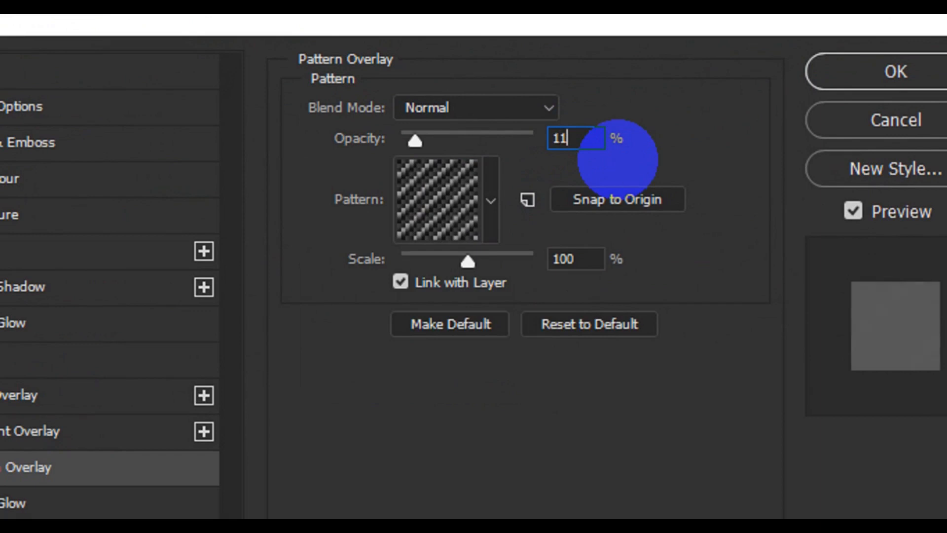
pyautogui.click(585, 258)
pyautogui.press('BackSpace')
pyautogui.press('BackSpace')
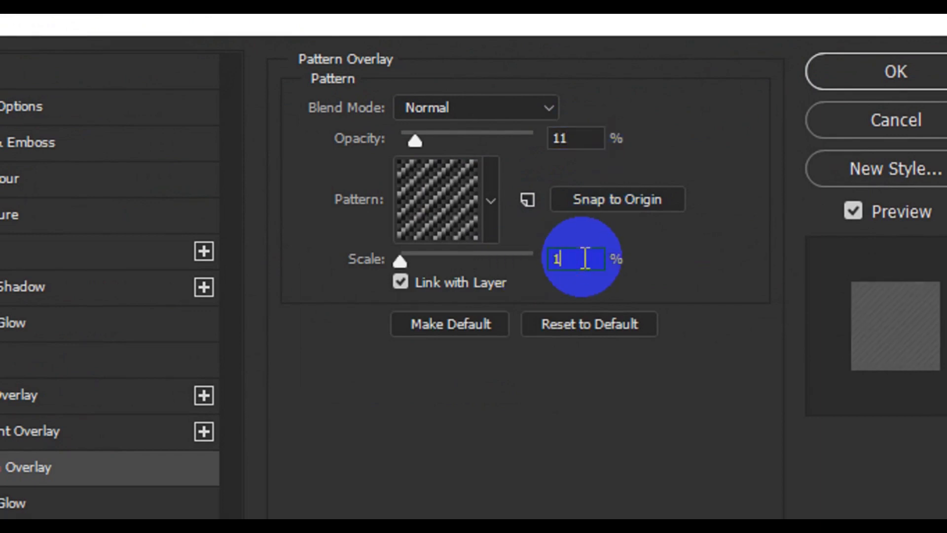
pyautogui.write('1')
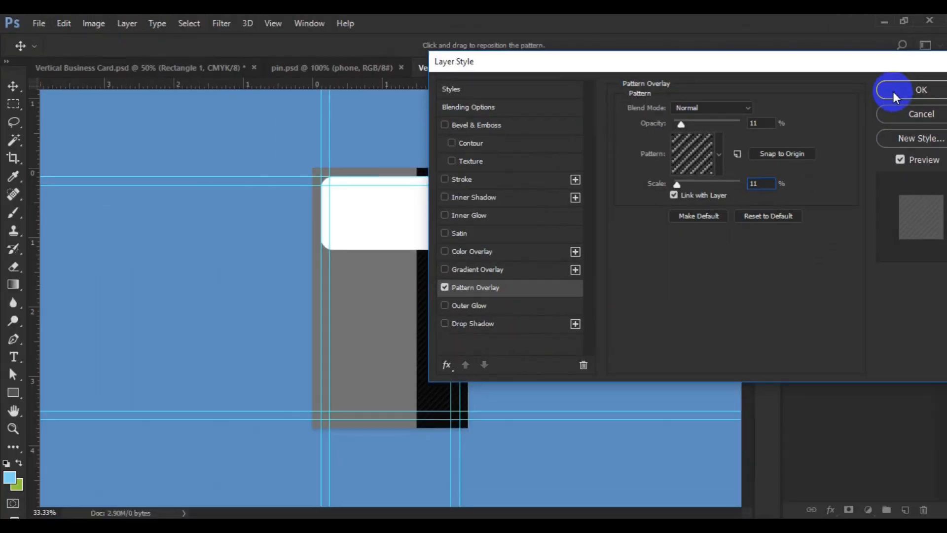
pyautogui.click(893, 91)
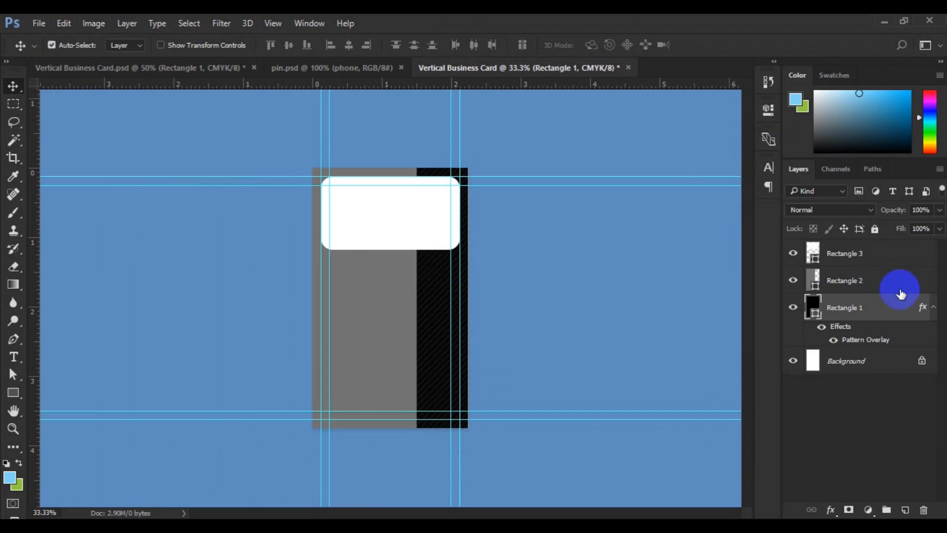
# - Add a Gradient Overlay to the grey rectangle's layer (Rectangle 2), keeping the card in view beside the layer style settings
pyautogui.click(872, 285)
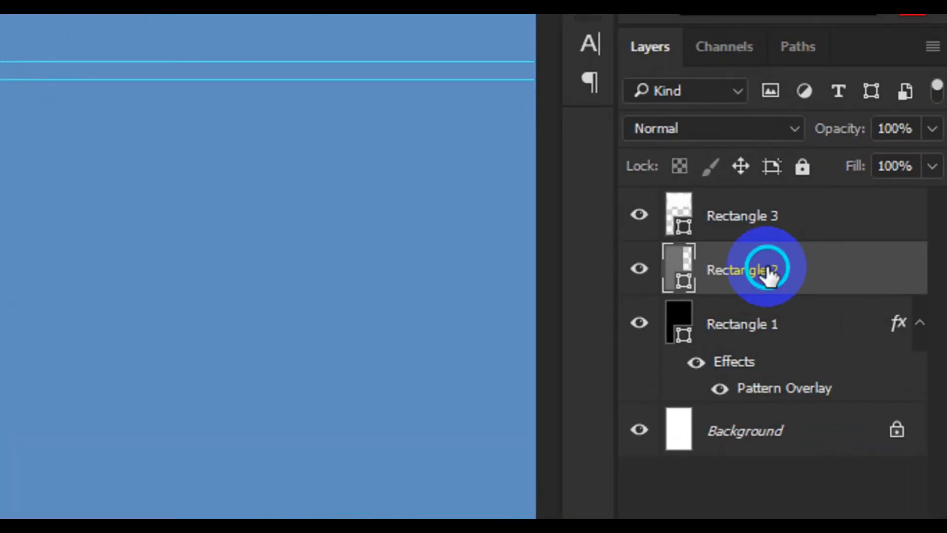
pyautogui.rightClick(767, 269)
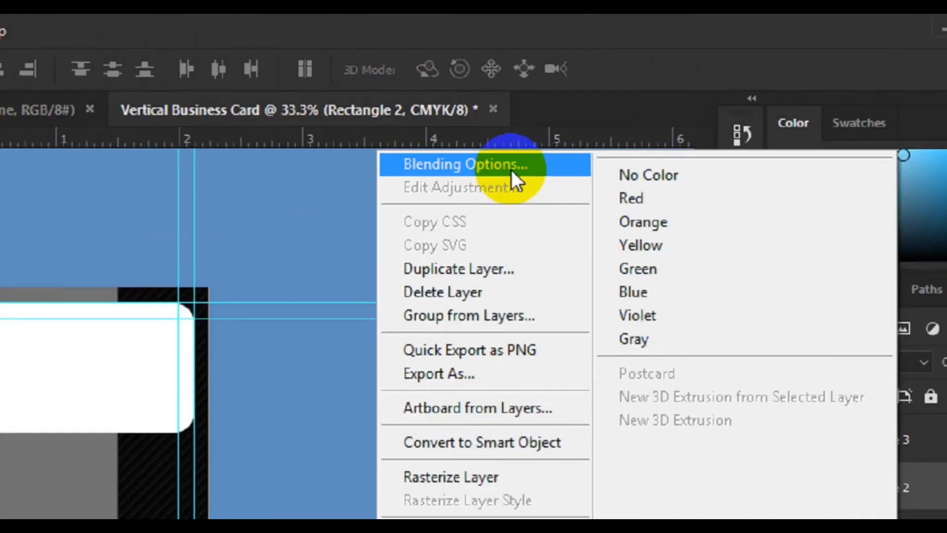
pyautogui.click(638, 99)
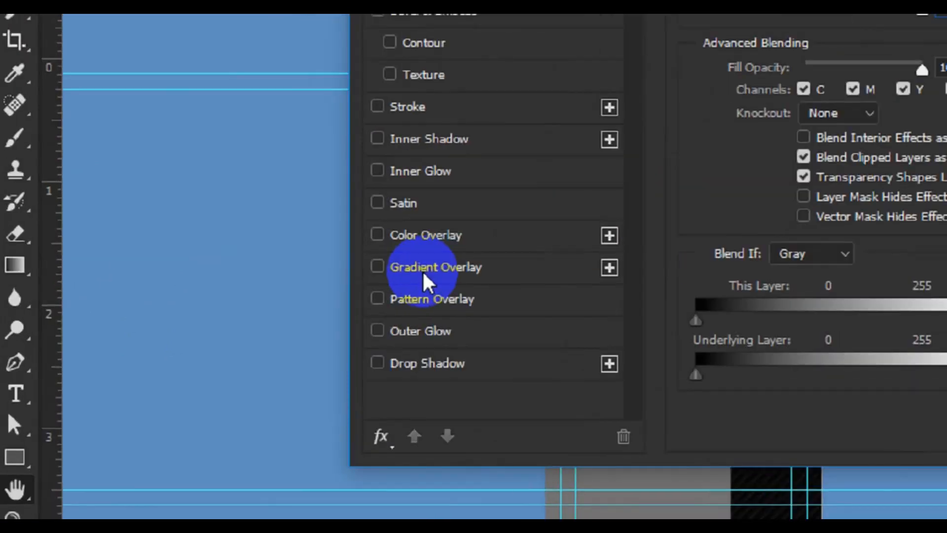
pyautogui.click(237, 287)
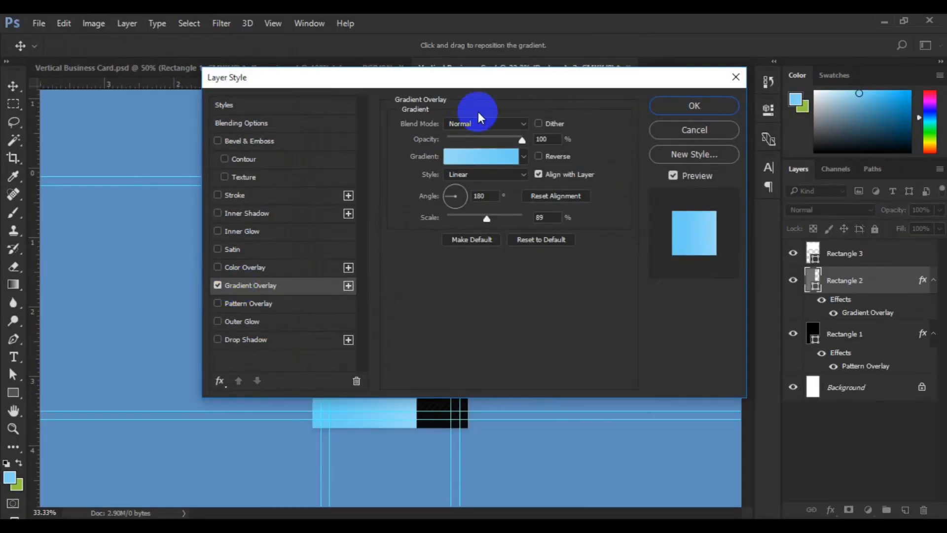
pyautogui.moveTo(478, 89); pyautogui.dragTo(682, 51)
# - Change the overlay's gradient to the light-blue to dark-blue preset at the end of the preset list
pyautogui.click(692, 120)
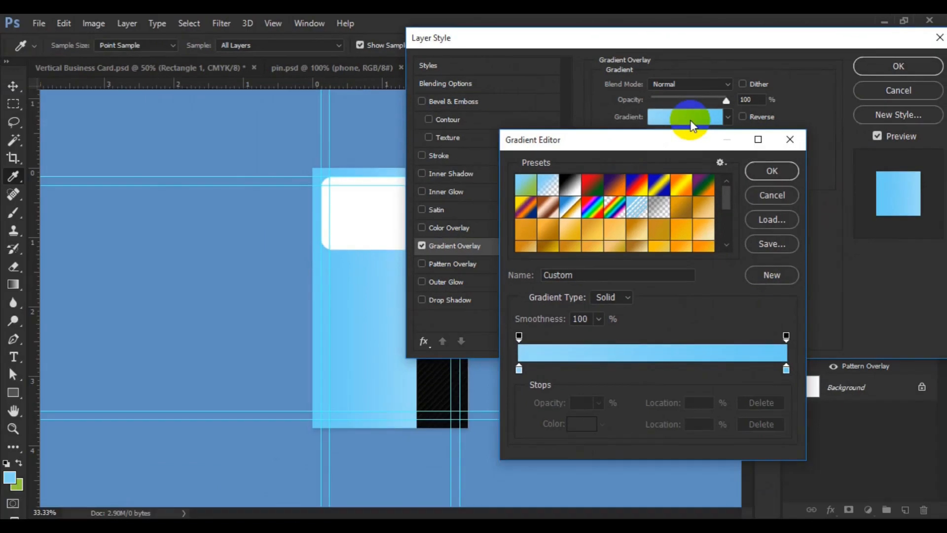
pyautogui.click(548, 184)
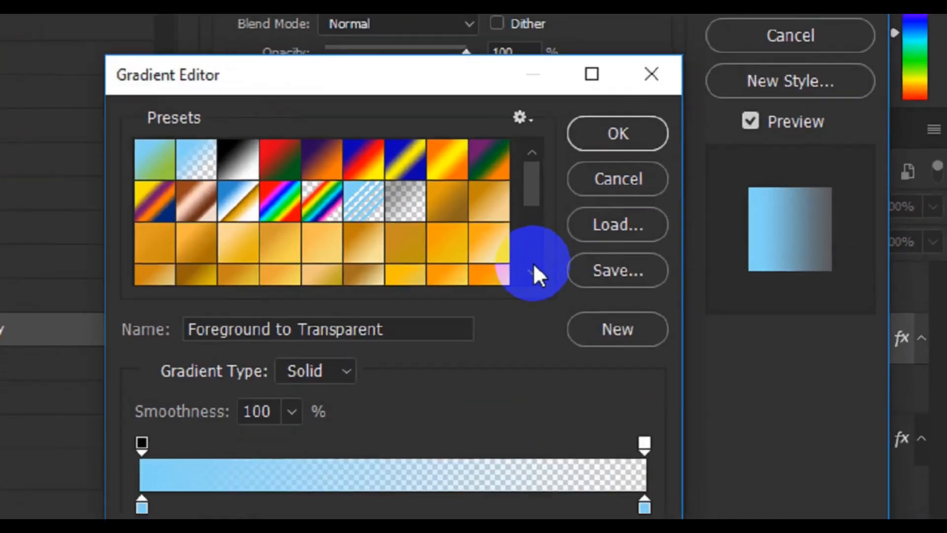
pyautogui.click(727, 243)
pyautogui.click(506, 274)
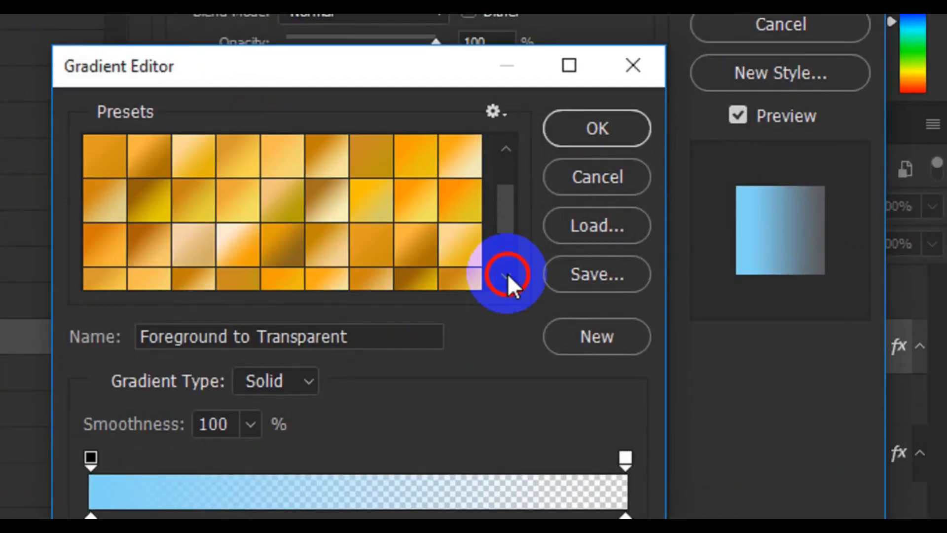
pyautogui.click(506, 274)
pyautogui.click(506, 274)
pyautogui.click(506, 274)
pyautogui.click(507, 274)
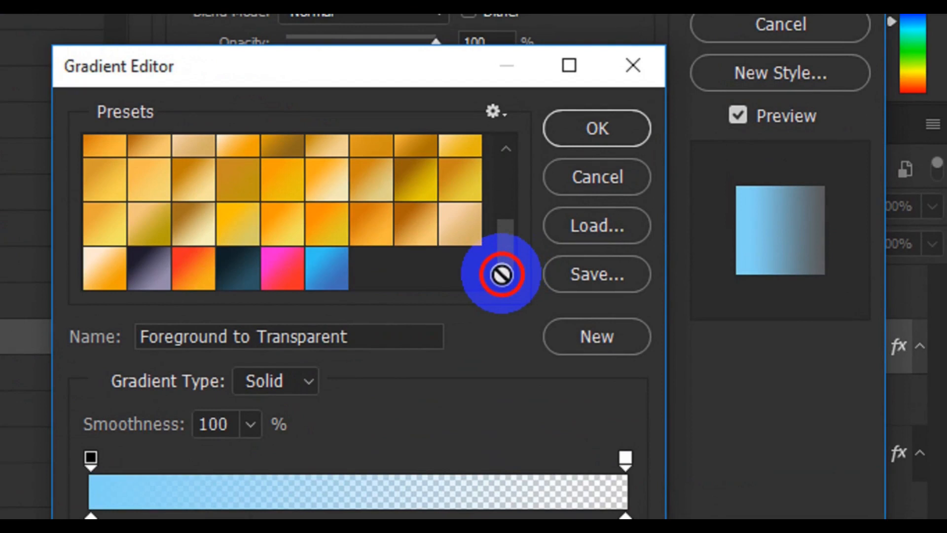
pyautogui.click(331, 278)
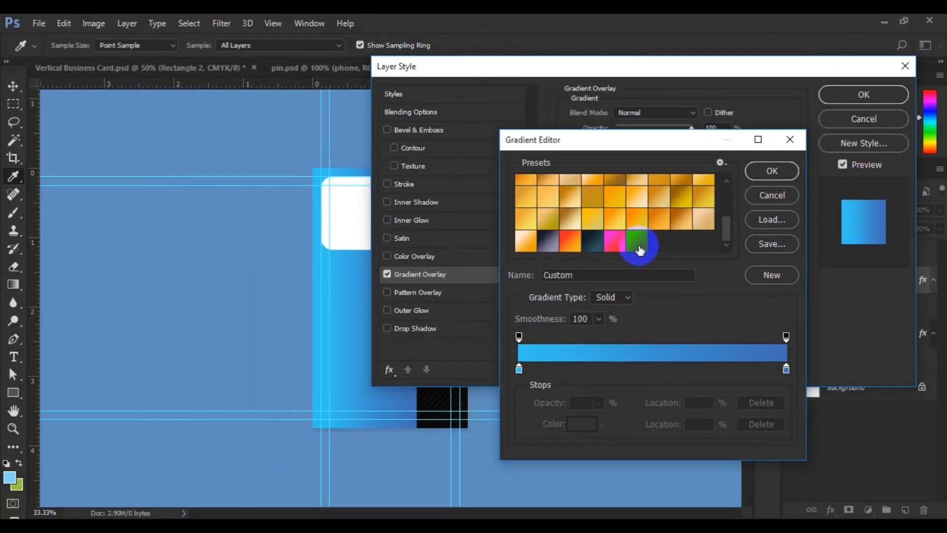
# - Confirm #35c2f2 as the colour of the gradient's starting stop
pyautogui.click(91, 515)
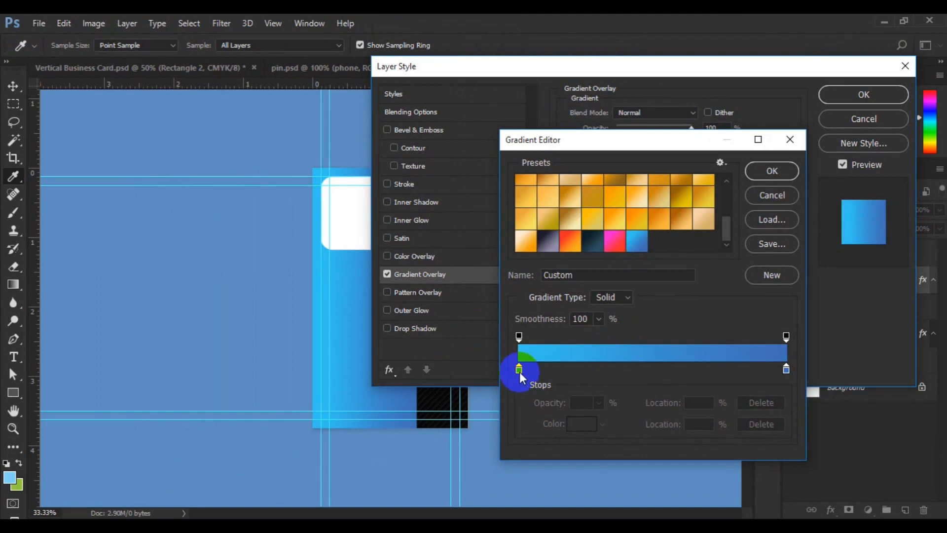
pyautogui.doubleClick(519, 371)
pyautogui.click(780, 434)
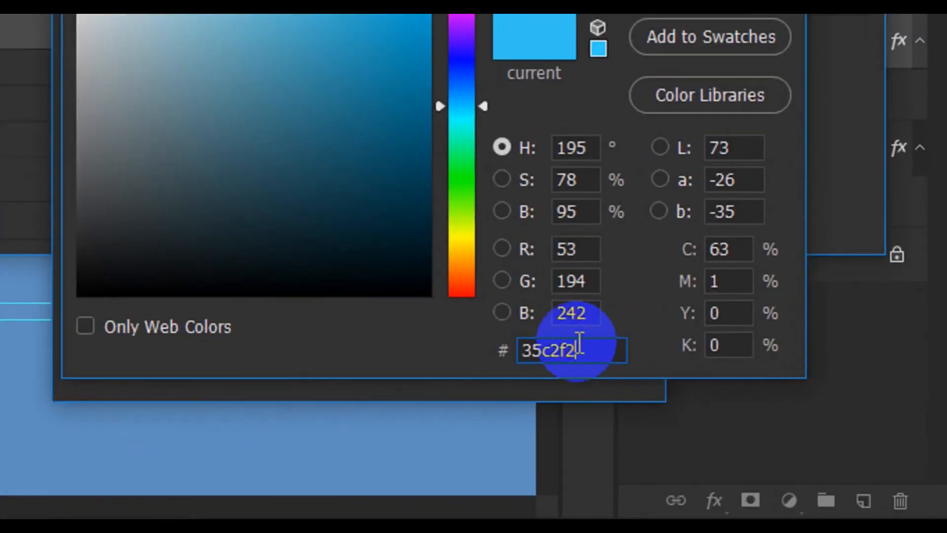
pyautogui.click(576, 354)
pyautogui.moveTo(576, 354); pyautogui.dragTo(507, 364)
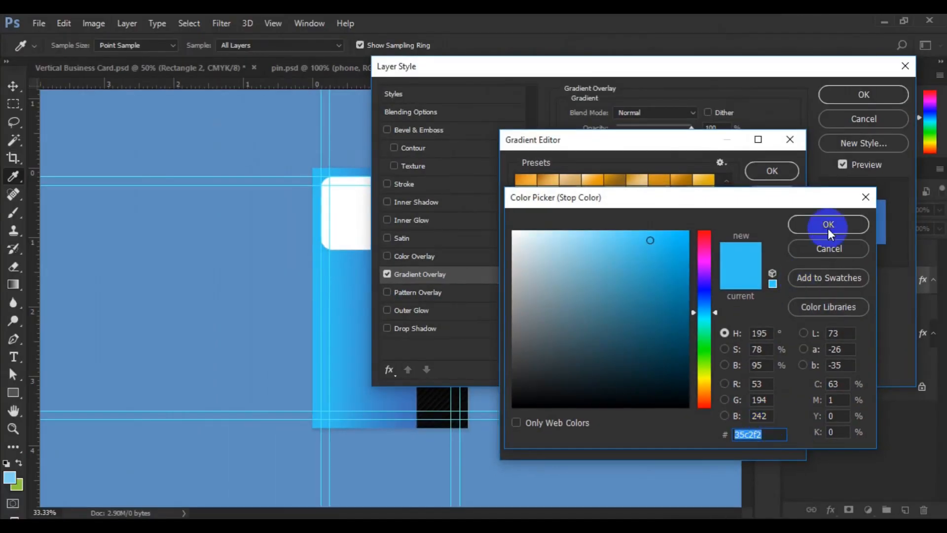
pyautogui.click(828, 227)
# - Confirm #416fb6 as the colour of the gradient's end stop, and apply the gradient overlay to Rectangle 2
pyautogui.doubleClick(785, 371)
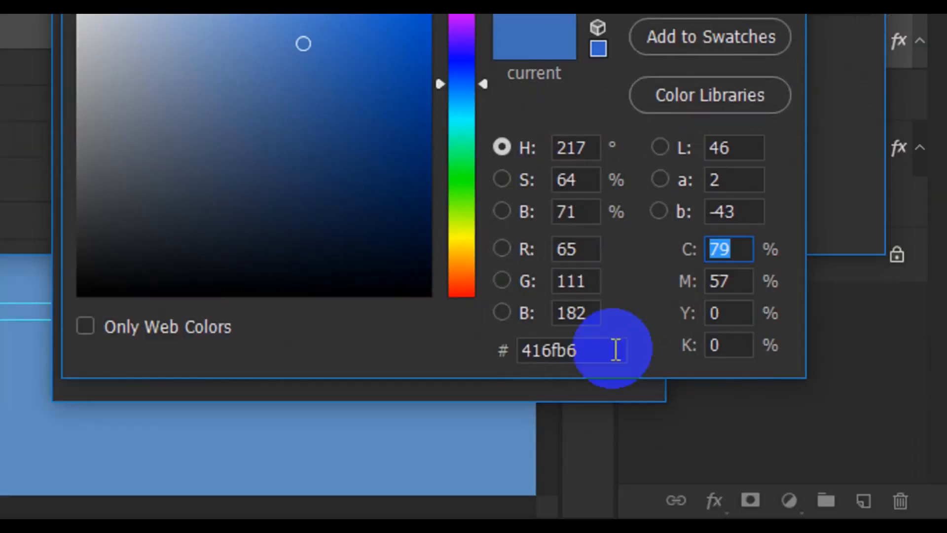
pyautogui.click(659, 420)
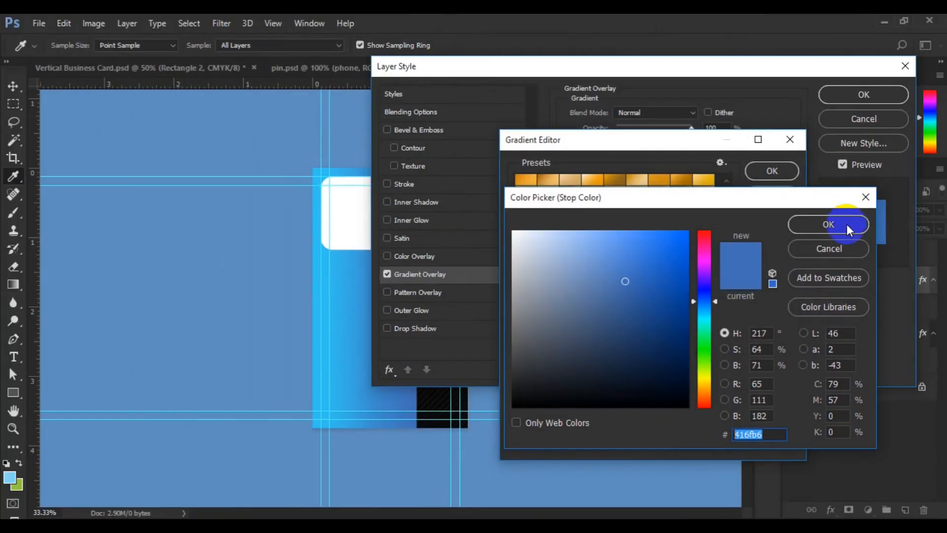
pyautogui.click(846, 224)
pyautogui.click(768, 172)
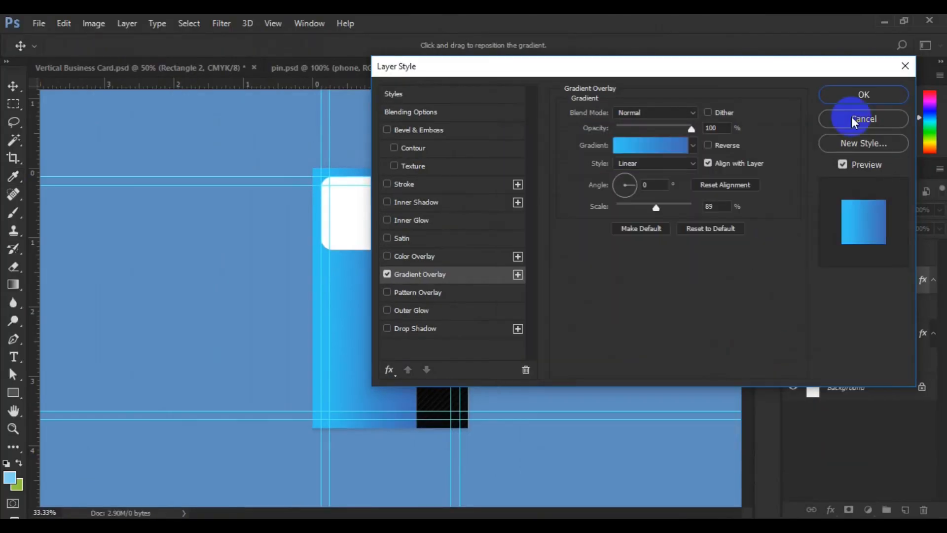
pyautogui.click(863, 95)
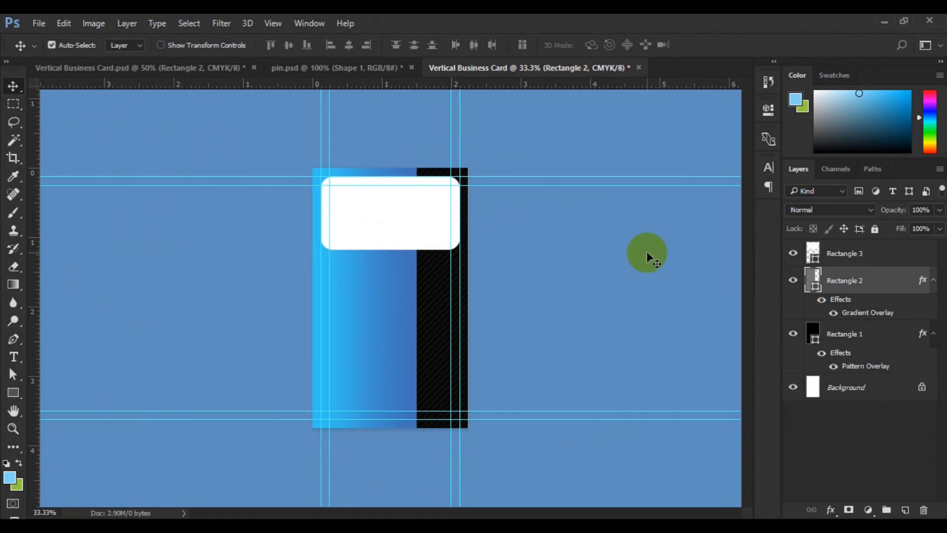
# - Copy the world map layer (the visible Shape 1) from pin.psd into the business card, directly above Rectangle 2
pyautogui.click(321, 70)
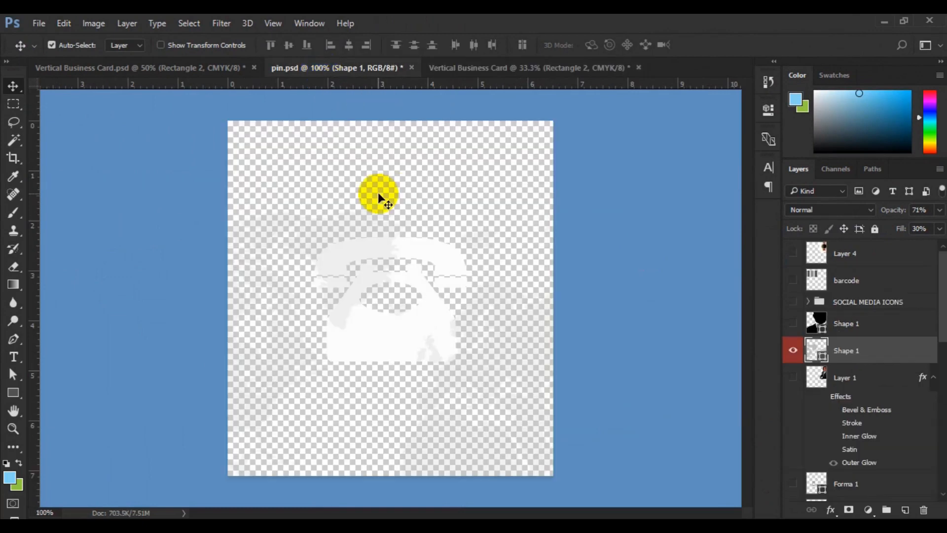
pyautogui.moveTo(378, 194); pyautogui.dragTo(258, 131)
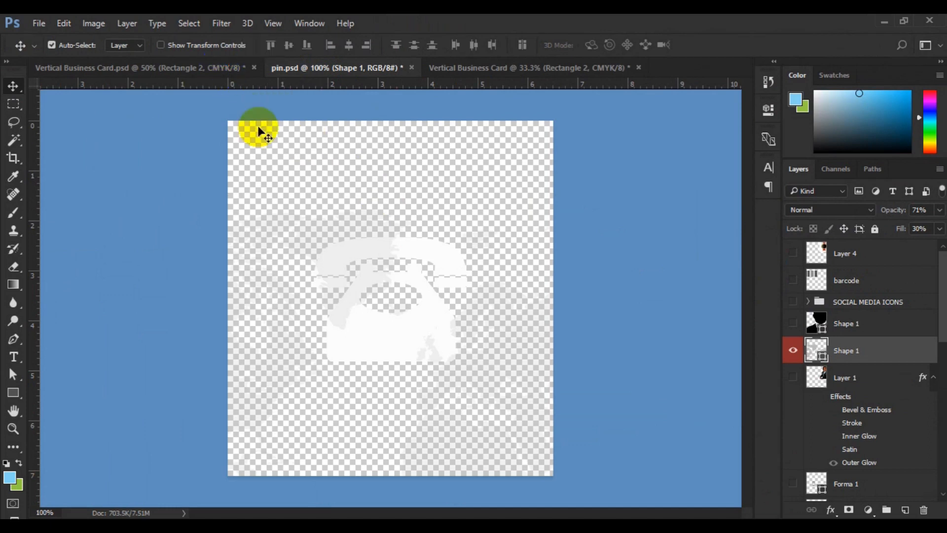
pyautogui.click(856, 355)
pyautogui.moveTo(315, 244); pyautogui.dragTo(368, 305)
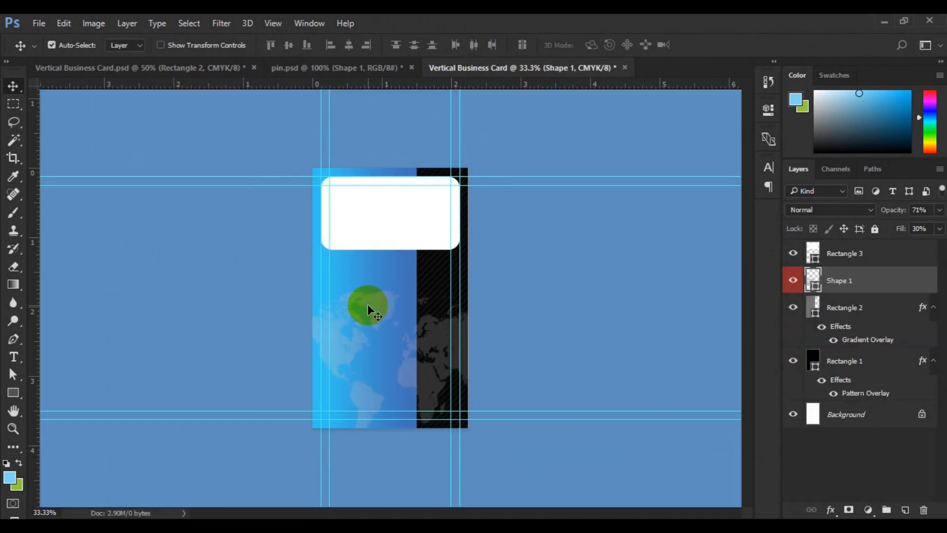
# - Centre the world map vertically and horizontally on the whole card canvas, and clear the selection
pyautogui.hotkey('ctrl', 'a')
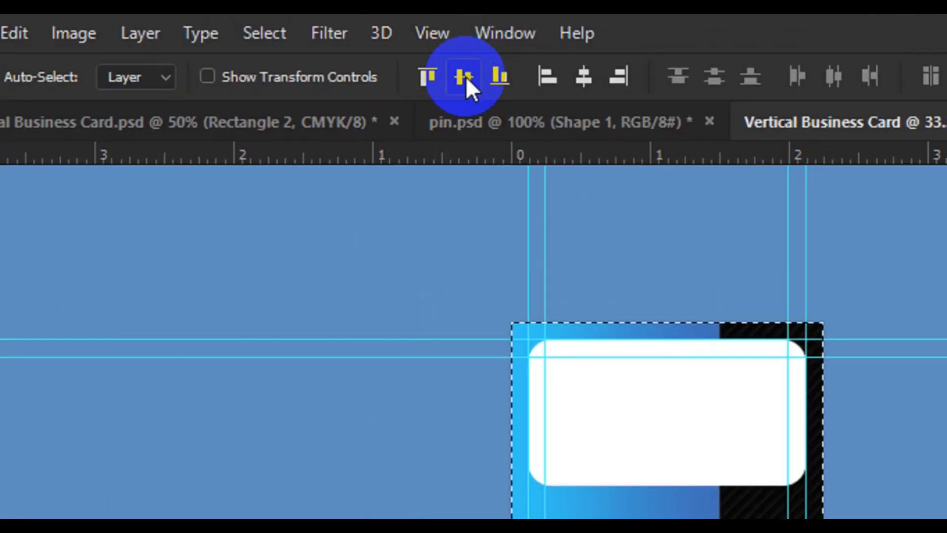
pyautogui.click(585, 84)
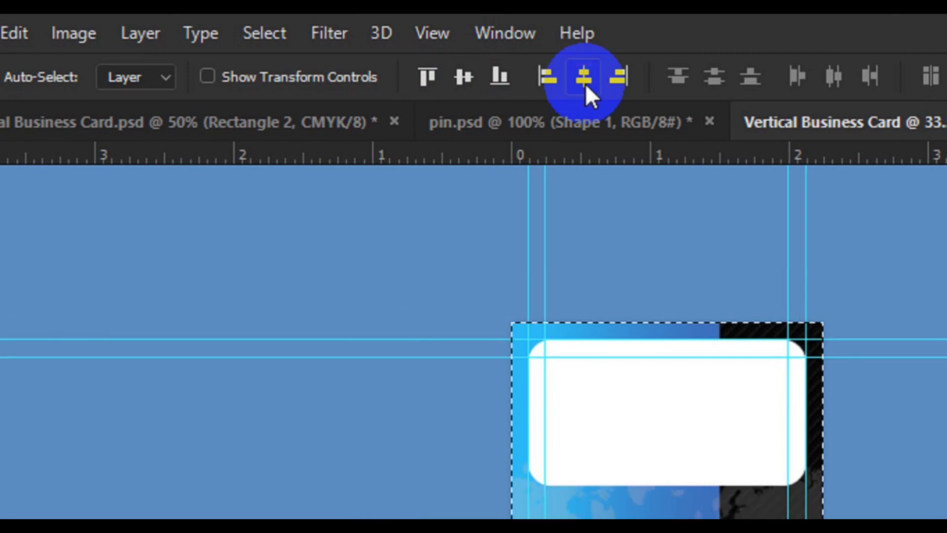
pyautogui.hotkey('ctrl', 'd')
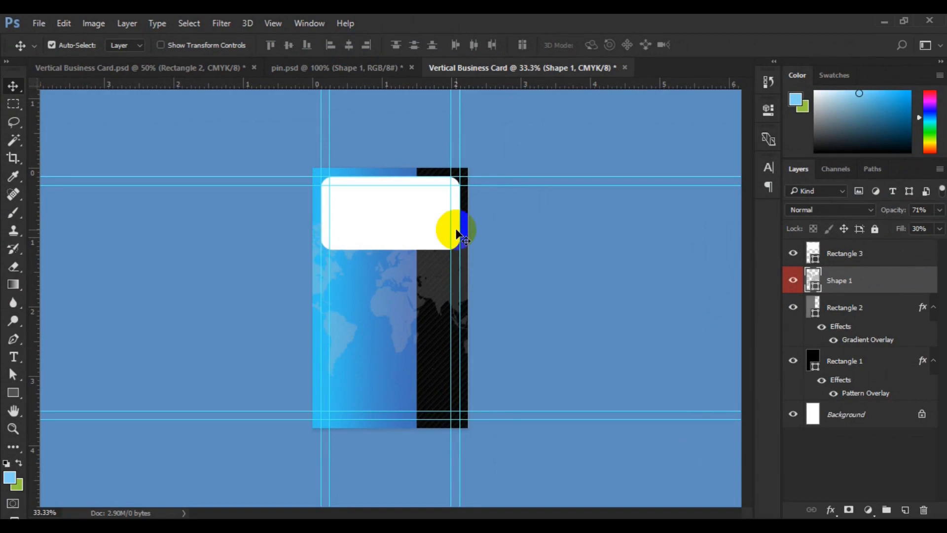
# - Stretch the white rounded rectangle (Rectangle 3) downward to about 109.5% height with Free Transform, keeping its upper edge in place
pyautogui.click(387, 220)
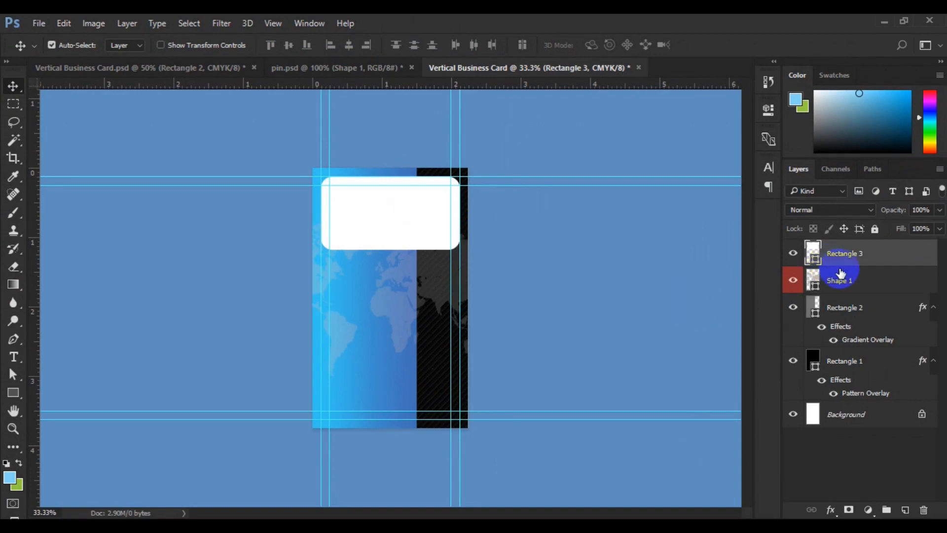
pyautogui.click(63, 23)
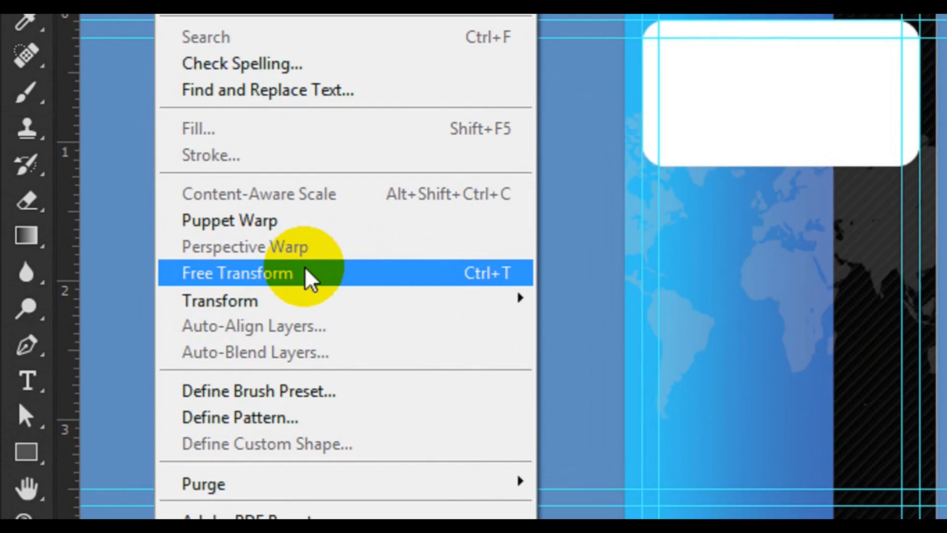
pyautogui.click(309, 280)
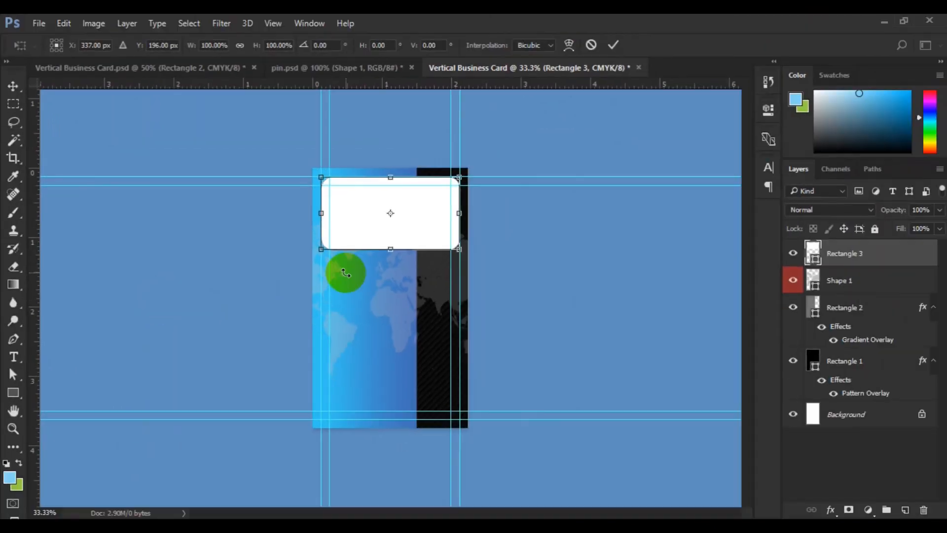
pyautogui.moveTo(391, 249); pyautogui.dragTo(392, 258)
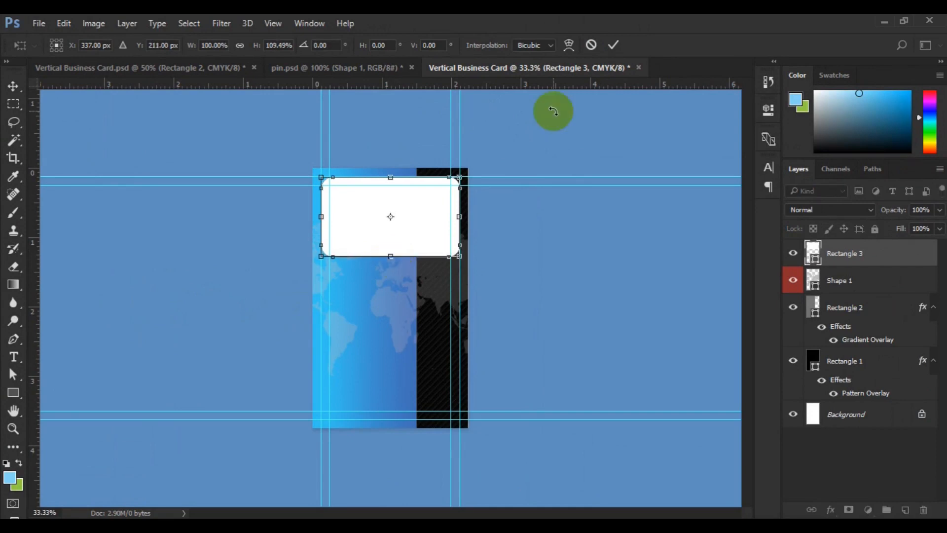
pyautogui.click(613, 44)
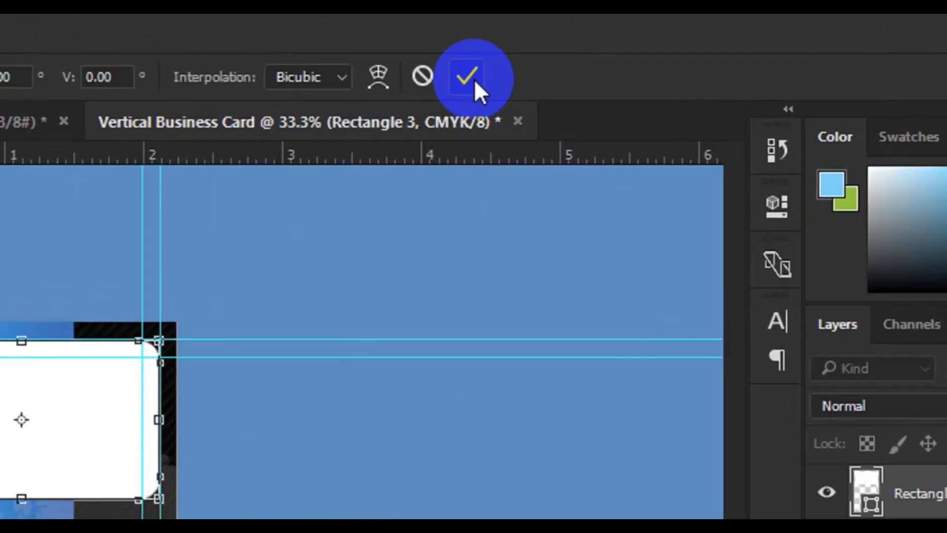
pyautogui.click(475, 79)
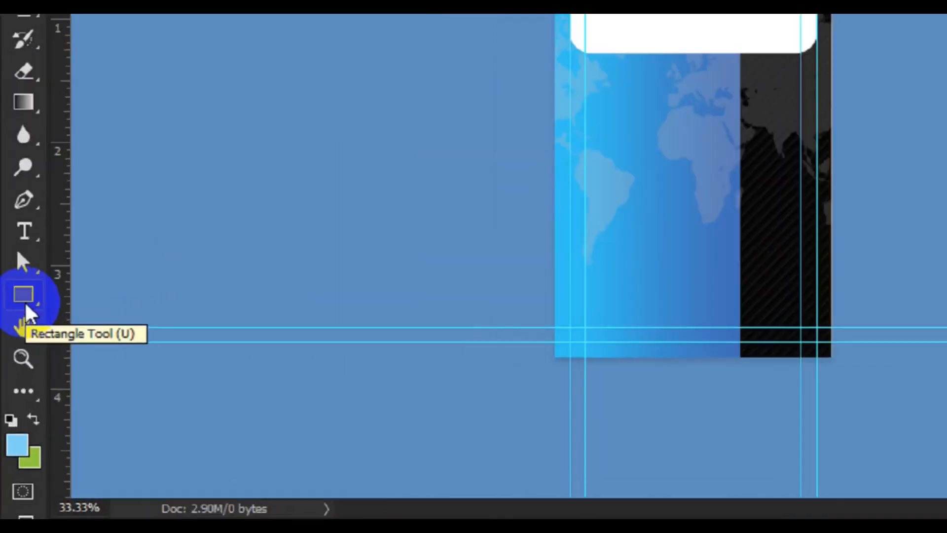
# - On a new layer, draw a white rectangle about 562 by 117 px below the rounded one, from the left outer guide to the right inner guide
pyautogui.click(14, 399)
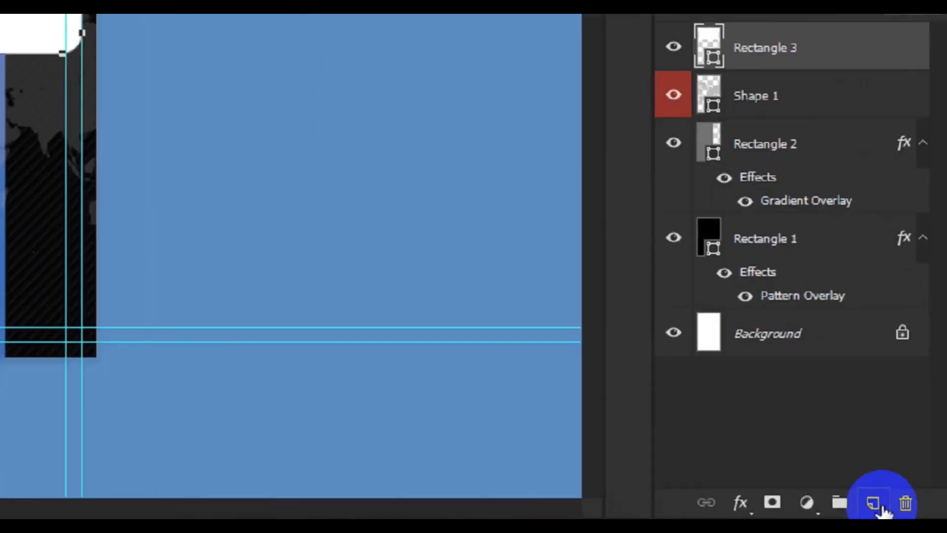
pyautogui.click(878, 506)
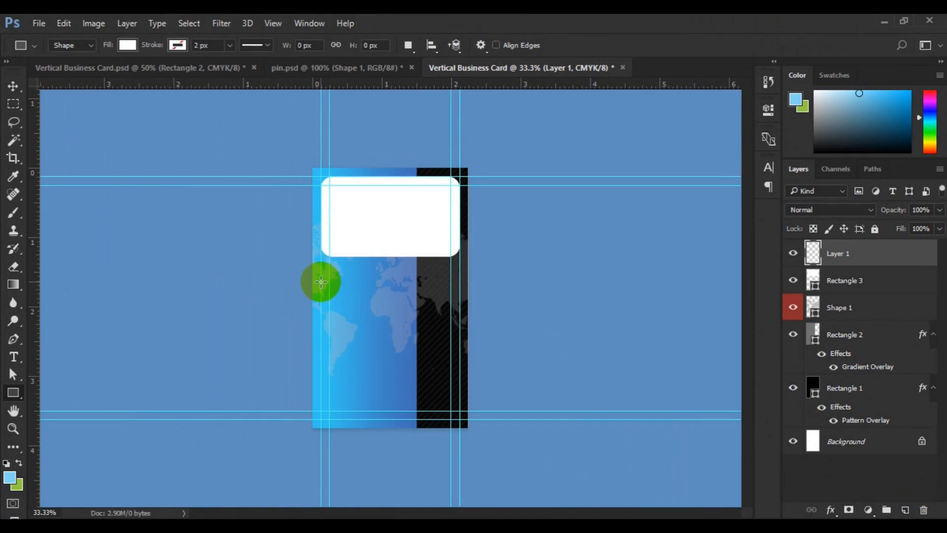
pyautogui.moveTo(321, 282); pyautogui.dragTo(447, 308)
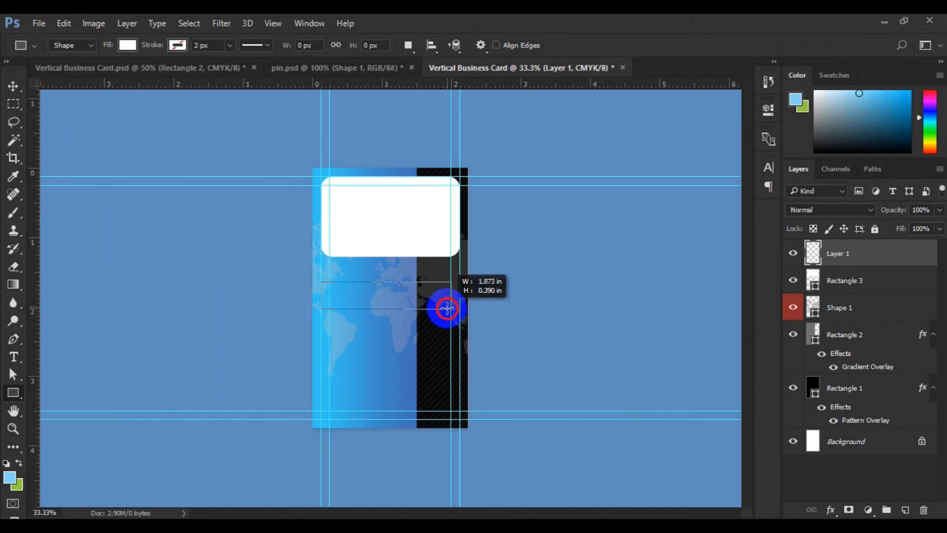
pyautogui.moveTo(448, 308); pyautogui.dragTo(447, 308)
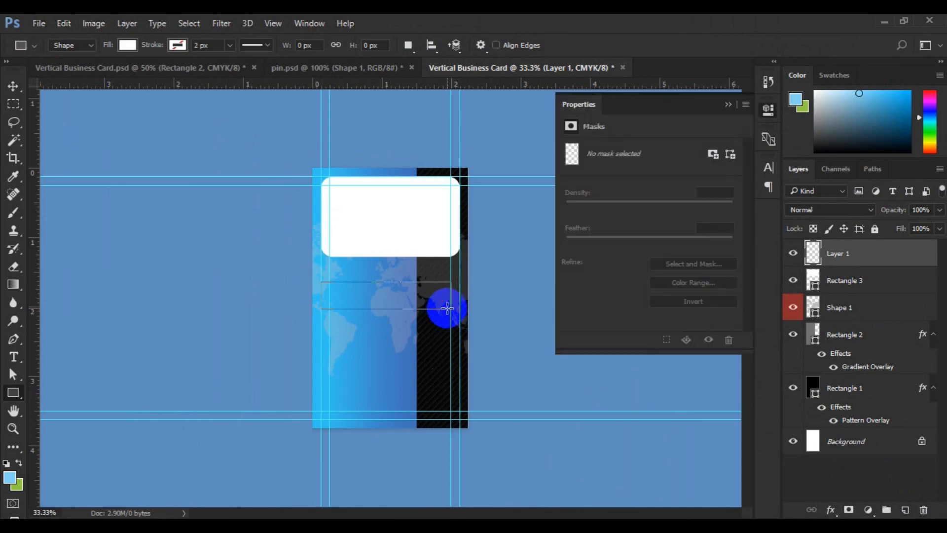
pyautogui.click(14, 87)
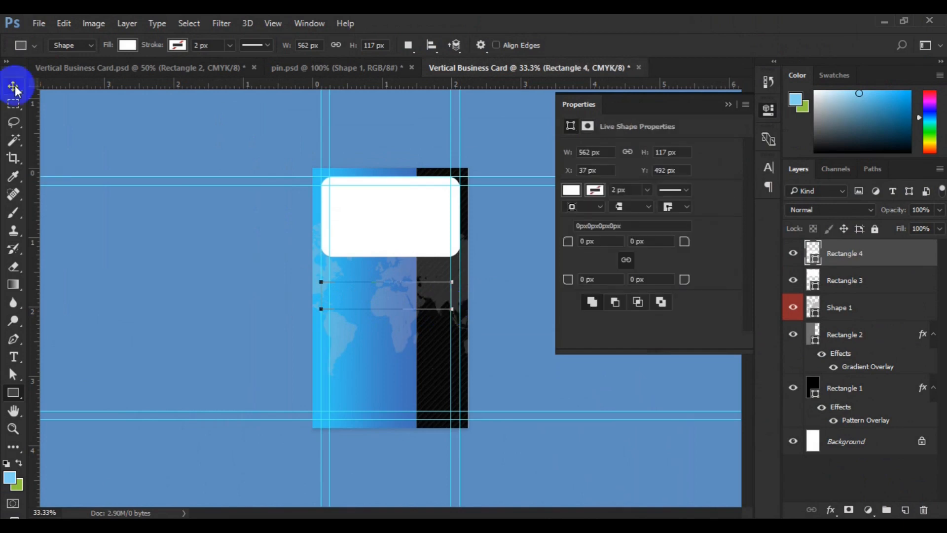
pyautogui.click(15, 88)
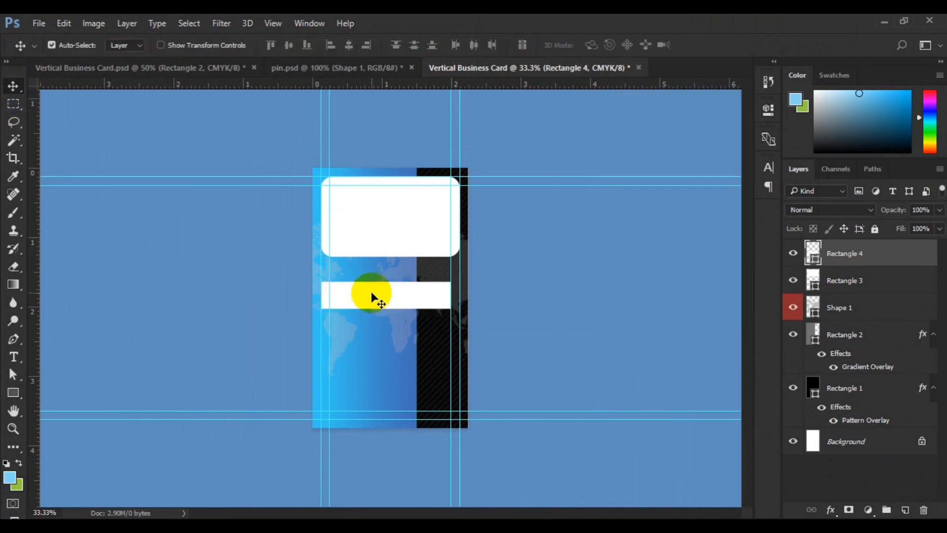
# - Undo the last white rectangle and redraw it about 464 by 129 px below the rounded one, starting at the left outer guide
pyautogui.press('ctrl')
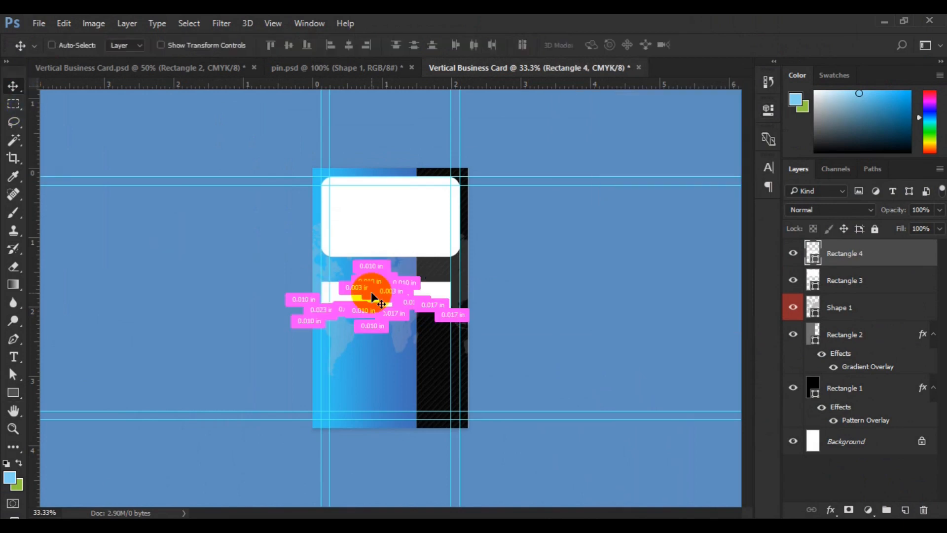
pyautogui.hotkey('ctrl', 'z')
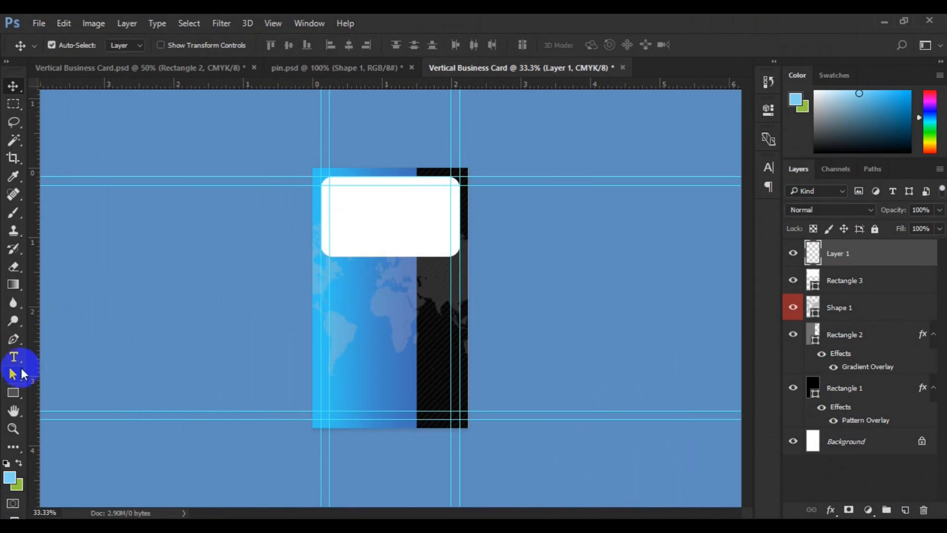
pyautogui.click(13, 393)
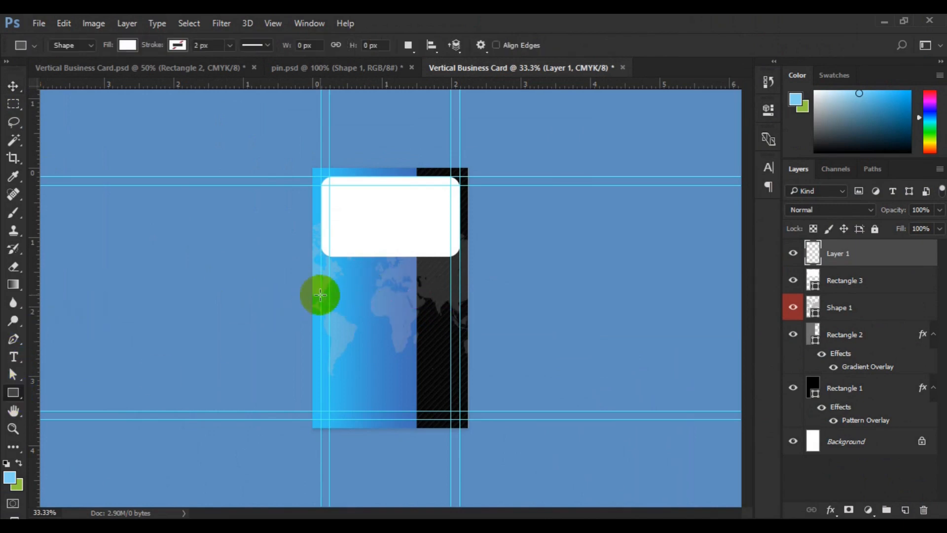
pyautogui.moveTo(321, 292); pyautogui.dragTo(427, 321)
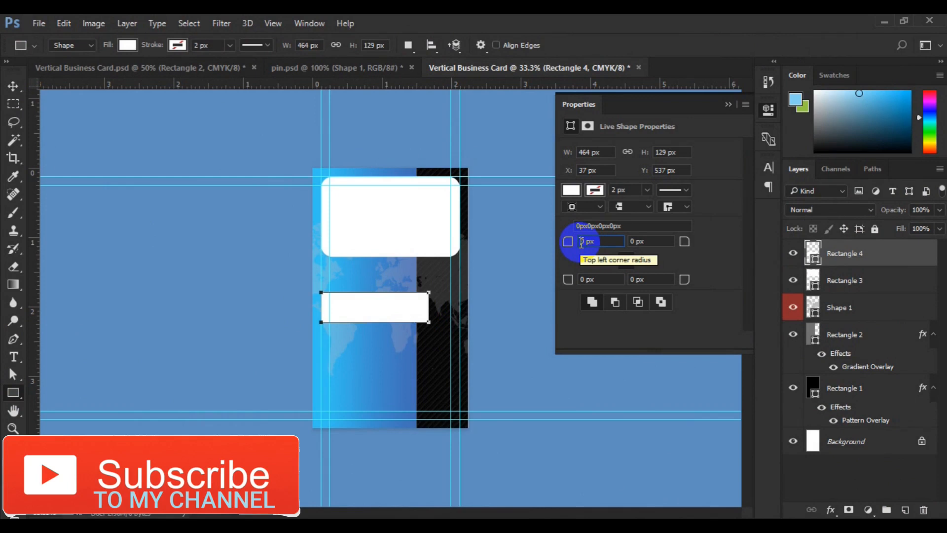
# - Round all four corners of the new white rectangle with a 30 px radius
pyautogui.write('2')
pyautogui.click(638, 264)
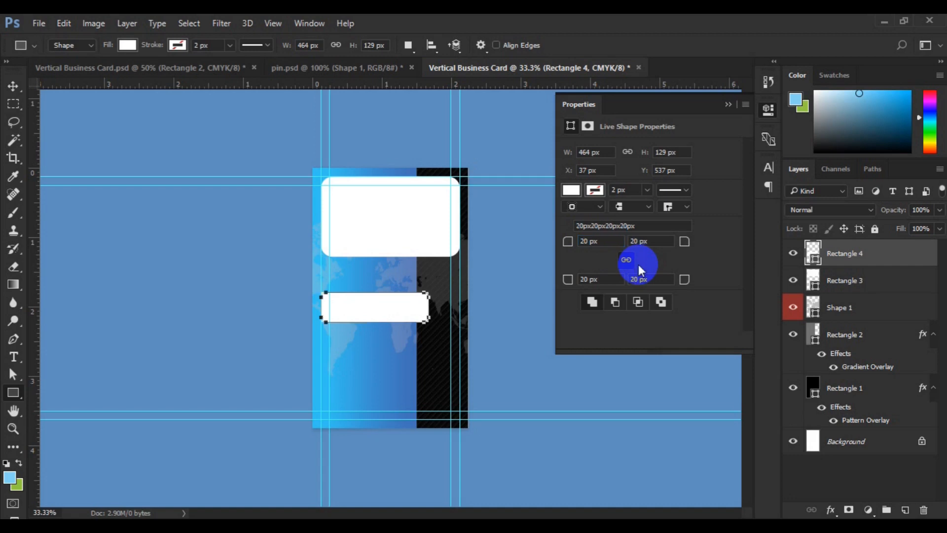
pyautogui.doubleClick(585, 242)
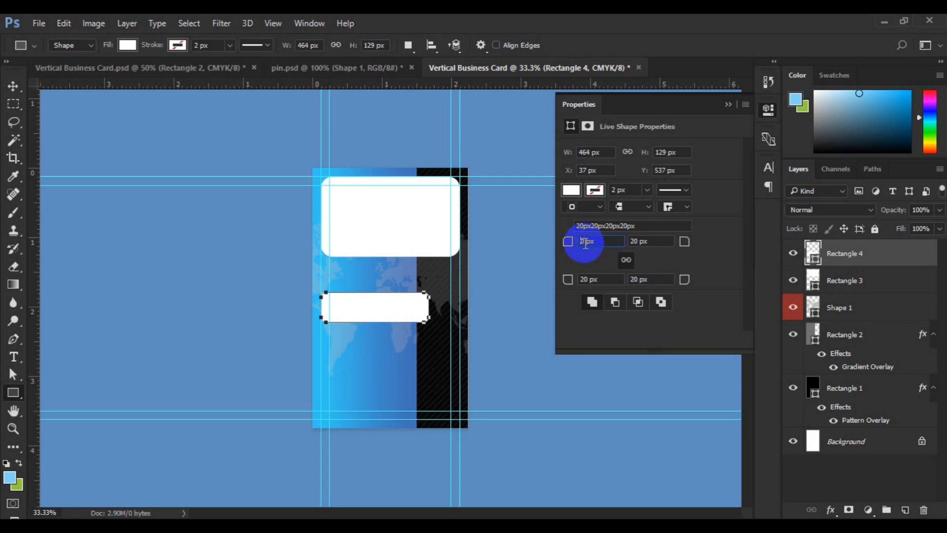
pyautogui.write('30')
pyautogui.press('Return')
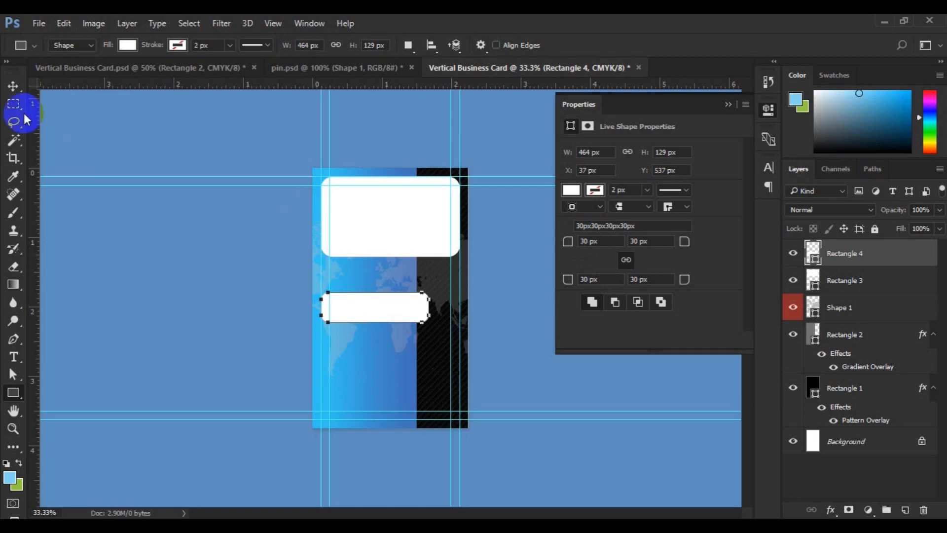
# - Widen the small rounded bar to about 102.6% with Free Transform, keeping its left edge on the outer guide
pyautogui.click(9, 99)
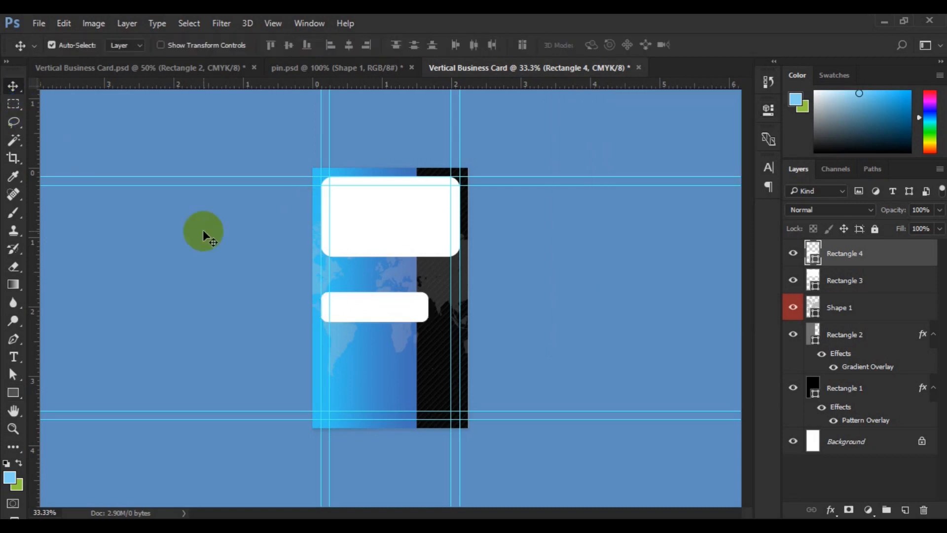
pyautogui.press('ctrl')
pyautogui.hotkey('ctrl', 't')
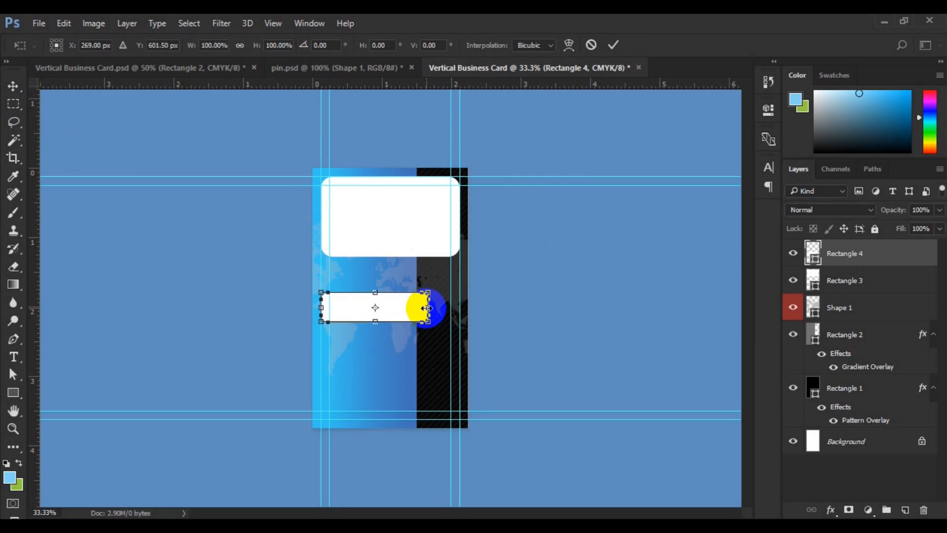
pyautogui.moveTo(427, 308); pyautogui.dragTo(432, 307)
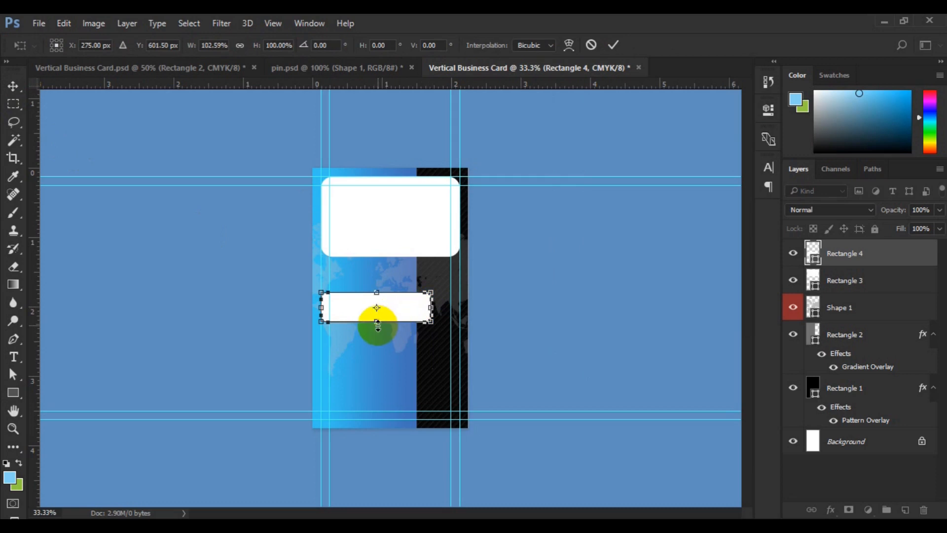
pyautogui.press('Return')
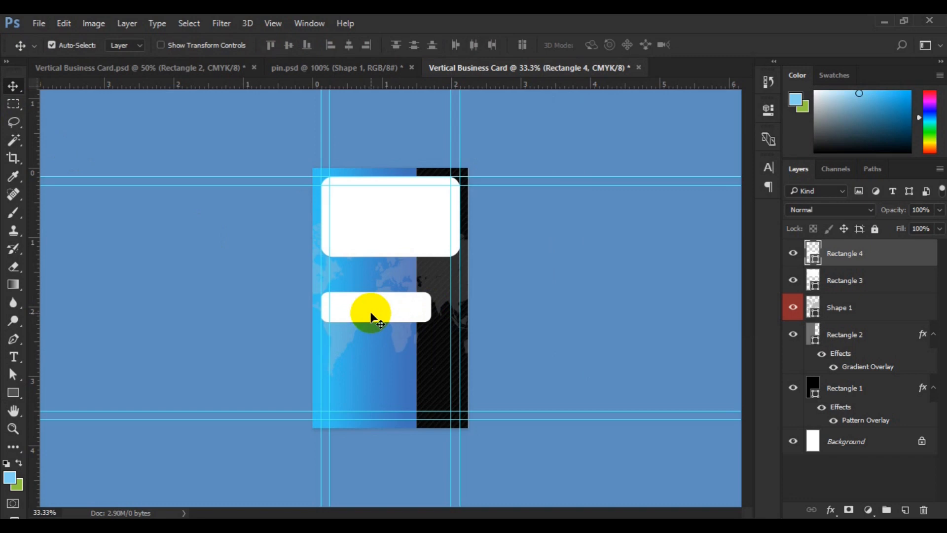
# - Duplicate the small rounded bar twice straight down with even gaps, and move all three bars up together by about 45 px
pyautogui.moveTo(366, 306); pyautogui.dragTo(369, 355)
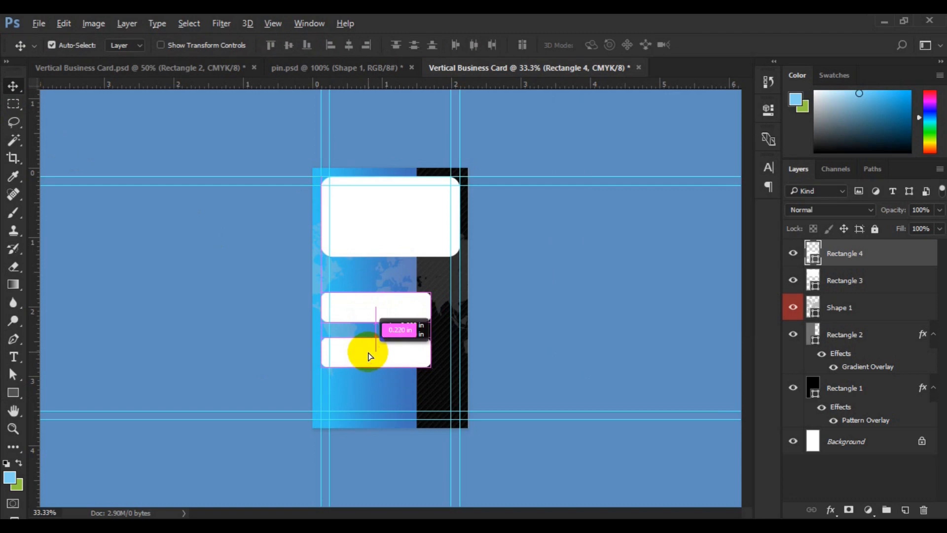
pyautogui.moveTo(368, 351); pyautogui.dragTo(369, 399)
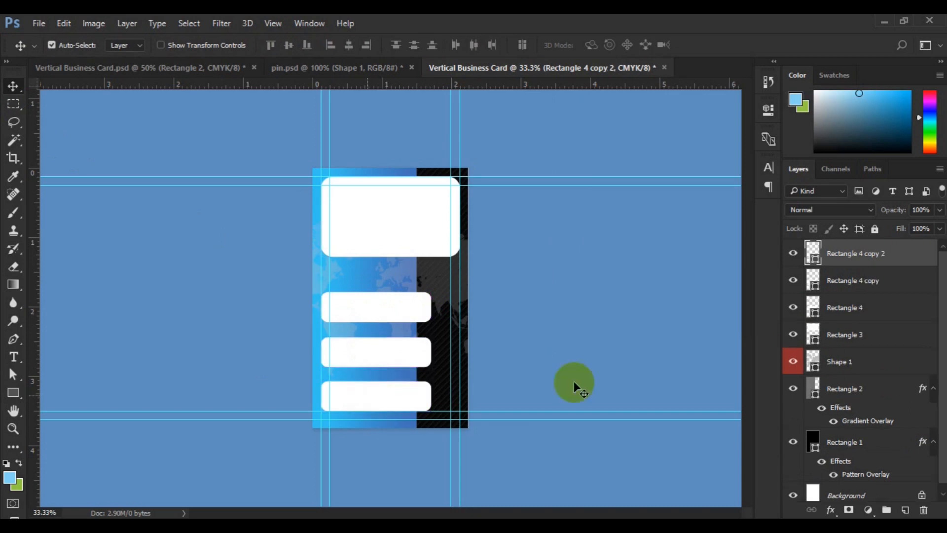
pyautogui.keyDown('shift'); pyautogui.click(853, 310); pyautogui.keyUp('shift')
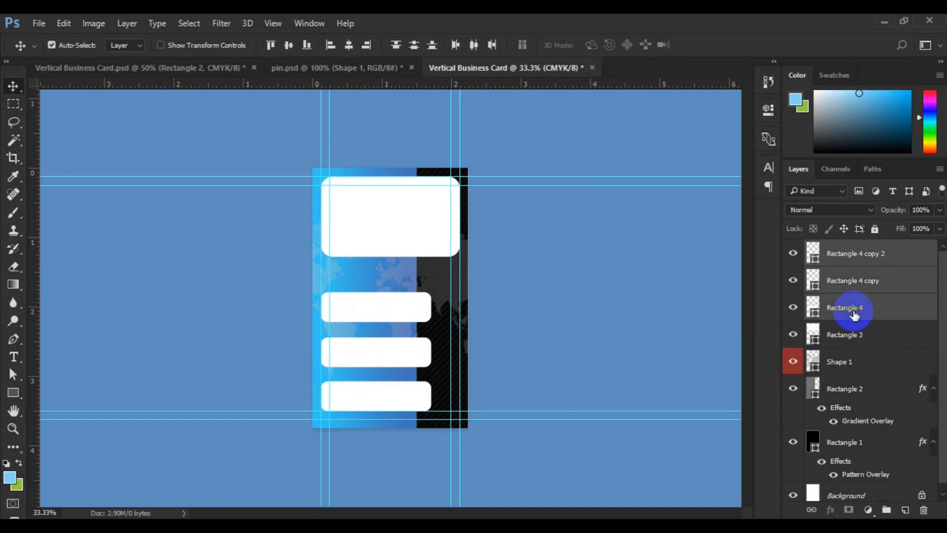
pyautogui.hotkey('ctrl', 't')
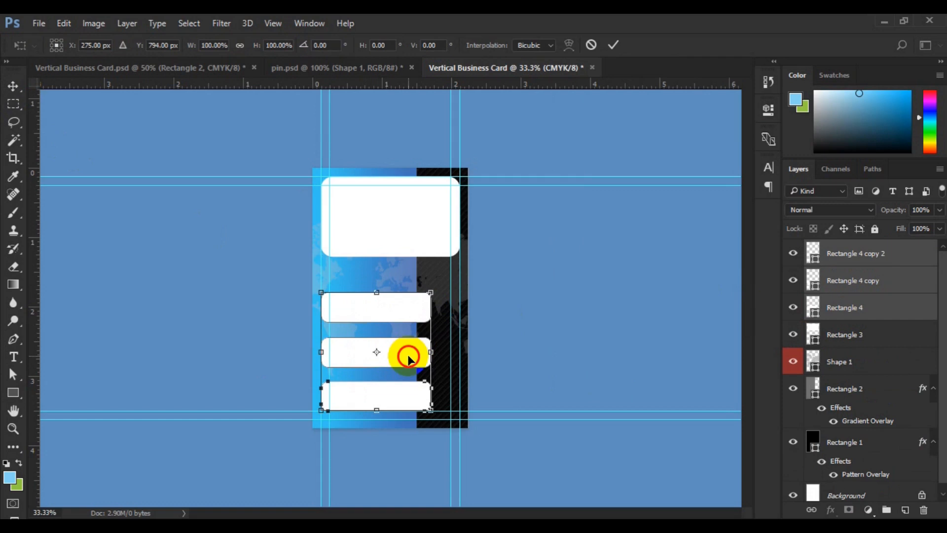
pyautogui.moveTo(407, 355); pyautogui.dragTo(408, 346)
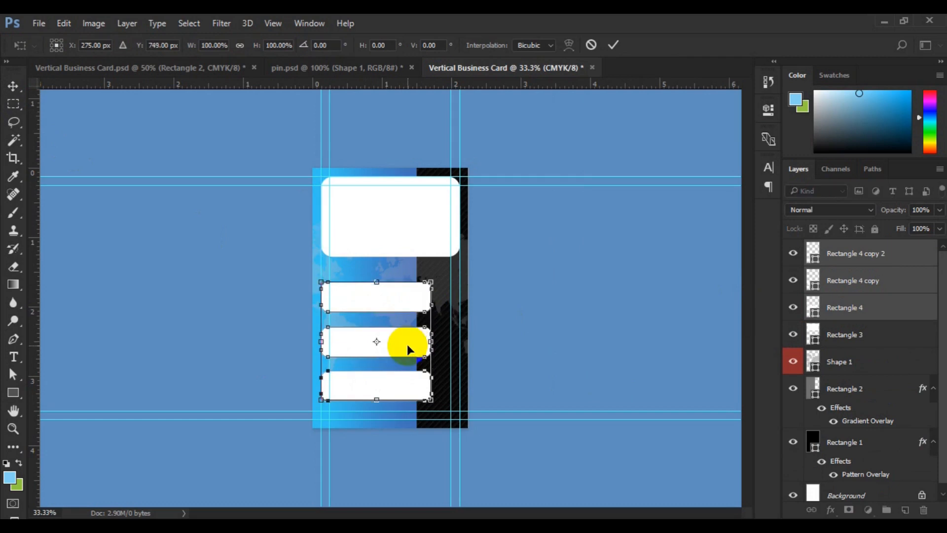
pyautogui.press('Return')
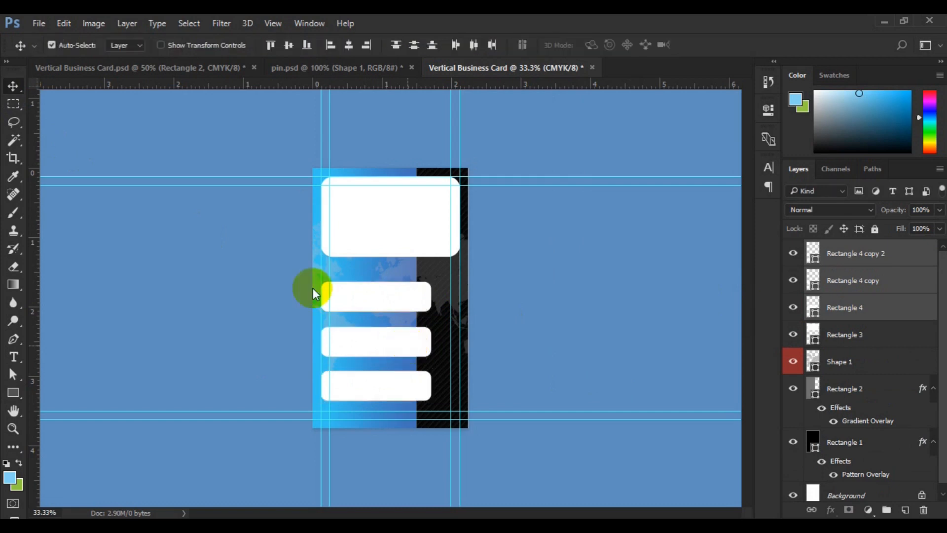
# - Activate the Ellipse tool and add a new empty layer directly above the large rounded rectangle (Rectangle 3)
pyautogui.click(387, 220)
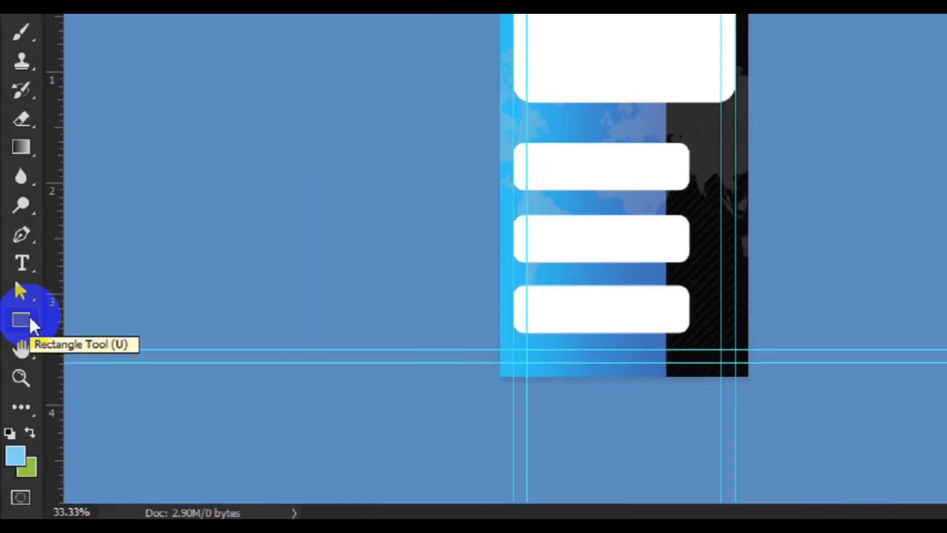
pyautogui.rightClick(15, 392)
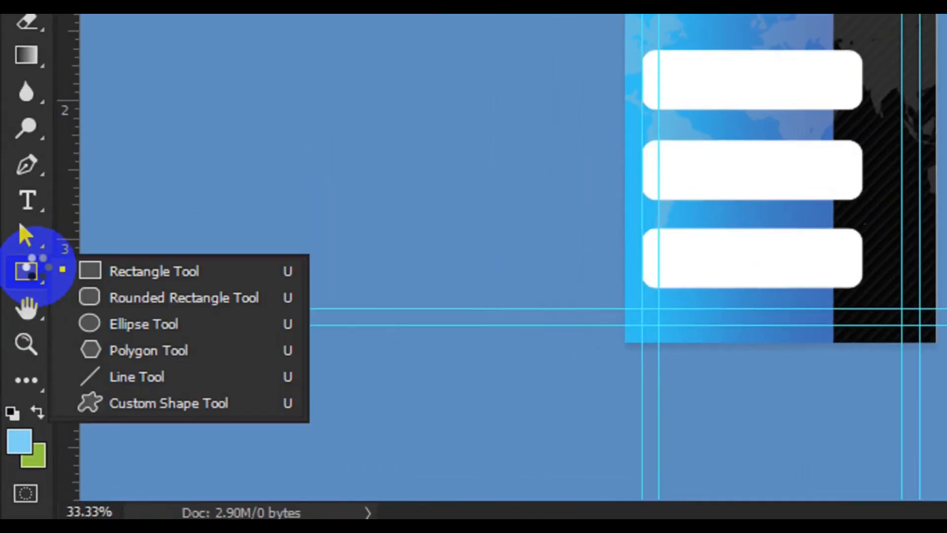
pyautogui.click(129, 329)
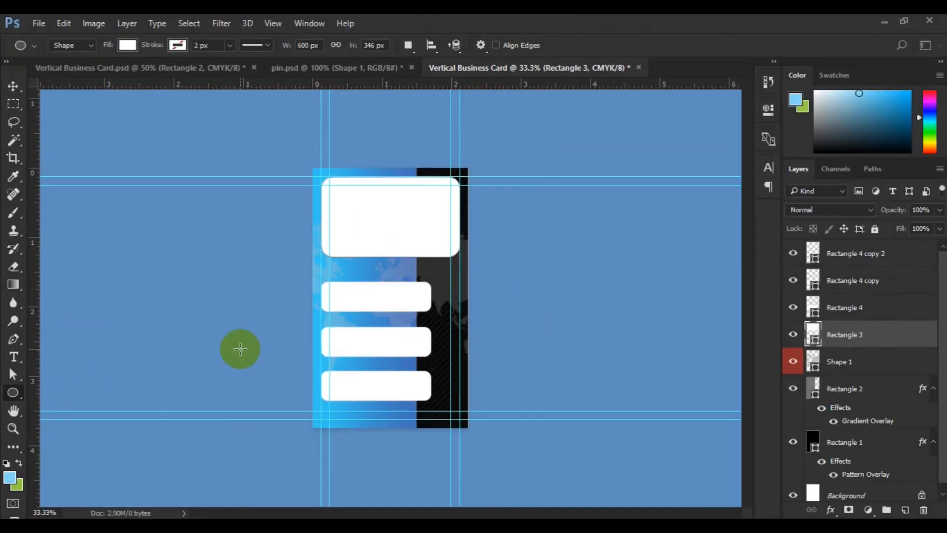
pyautogui.click(126, 47)
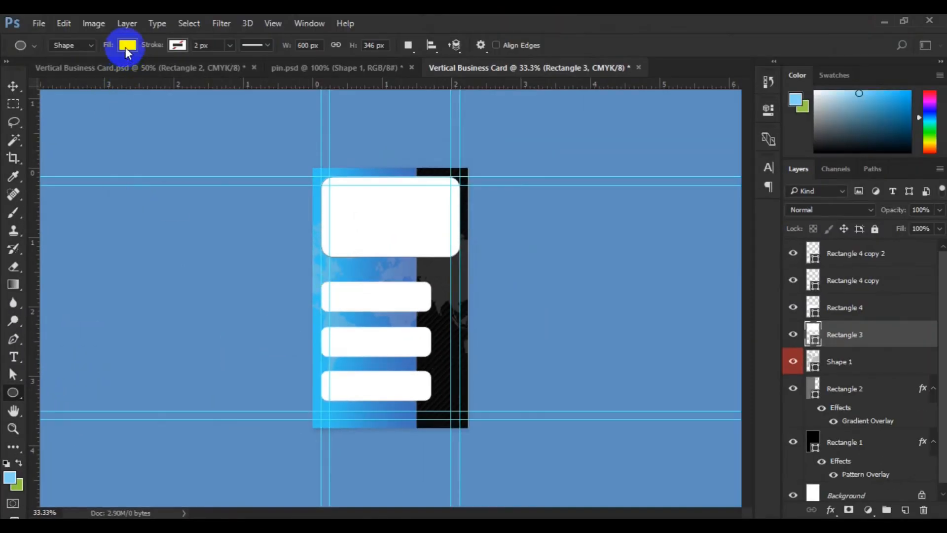
pyautogui.click(125, 47)
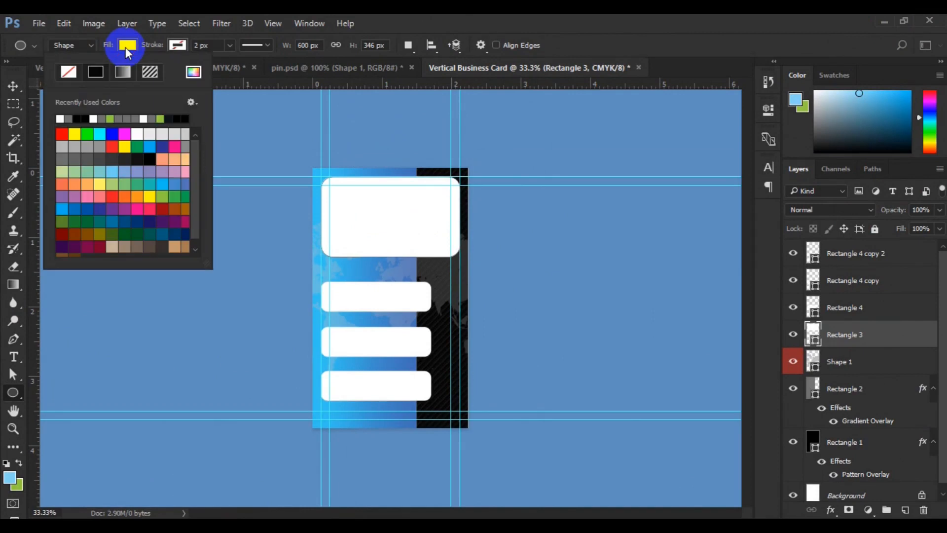
pyautogui.click(402, 298)
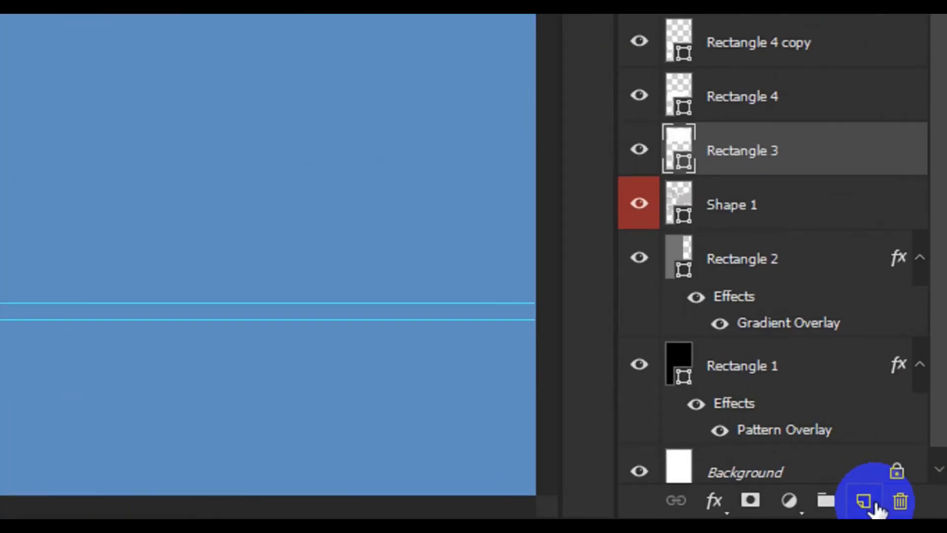
pyautogui.click(864, 501)
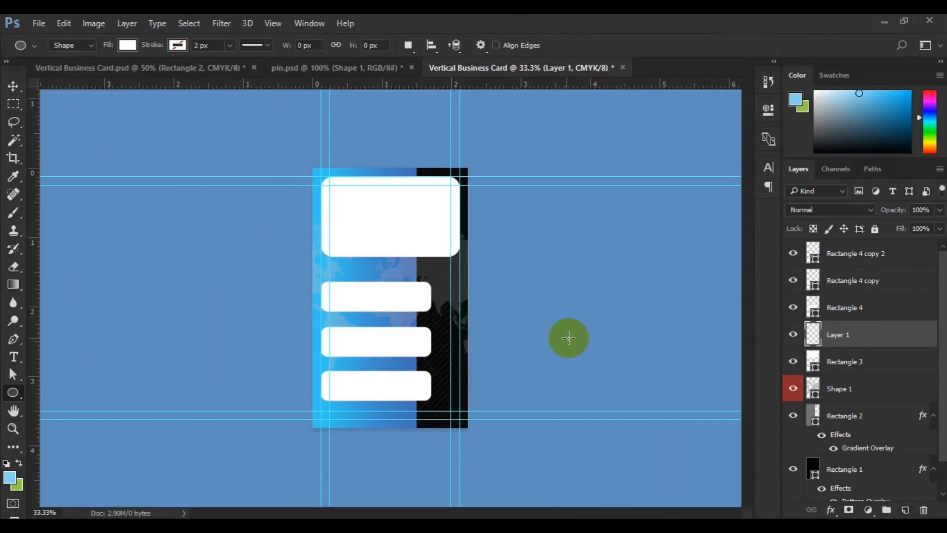
# - Set the shape fill to the light blue sampled from the card's gradient, and draw a circle about 168 px wide inside the large white rectangle
pyautogui.click(127, 45)
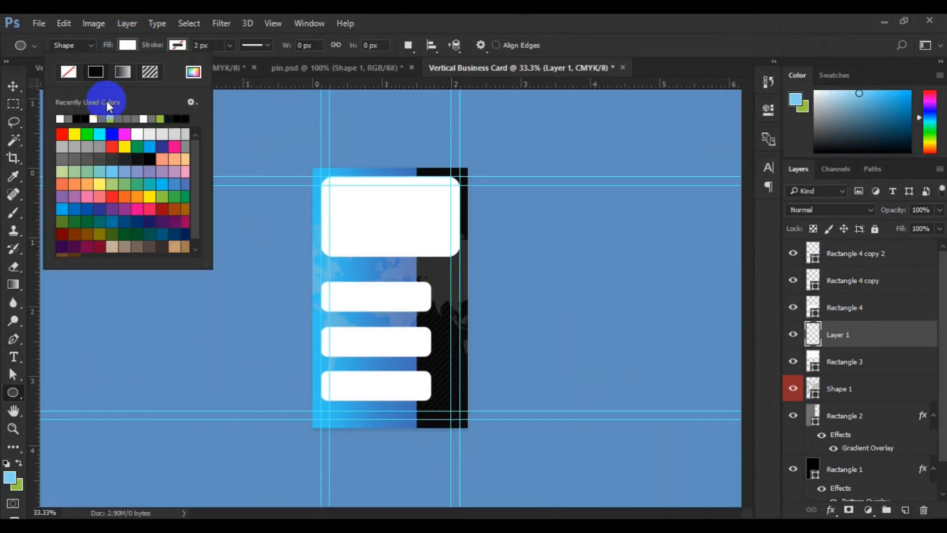
pyautogui.click(192, 74)
pyautogui.moveTo(332, 238); pyautogui.dragTo(332, 255)
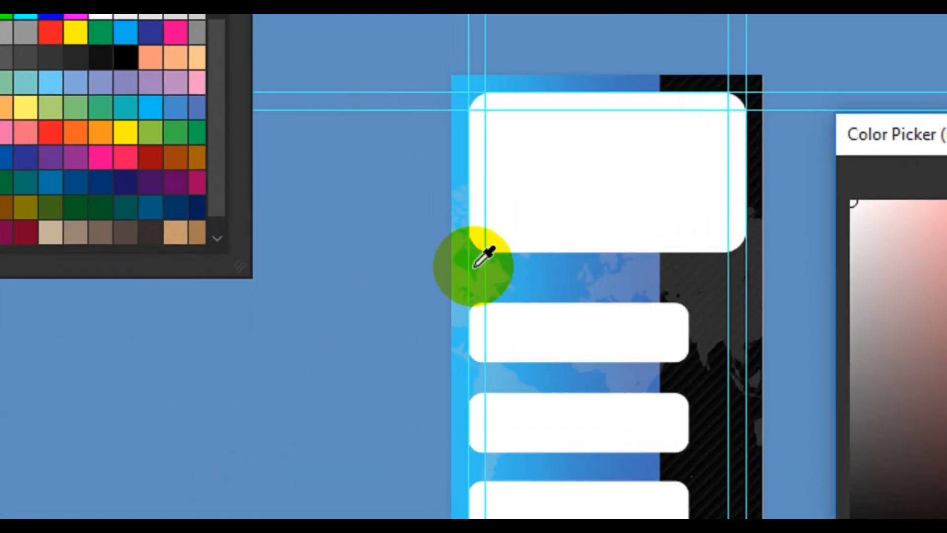
pyautogui.click(474, 266)
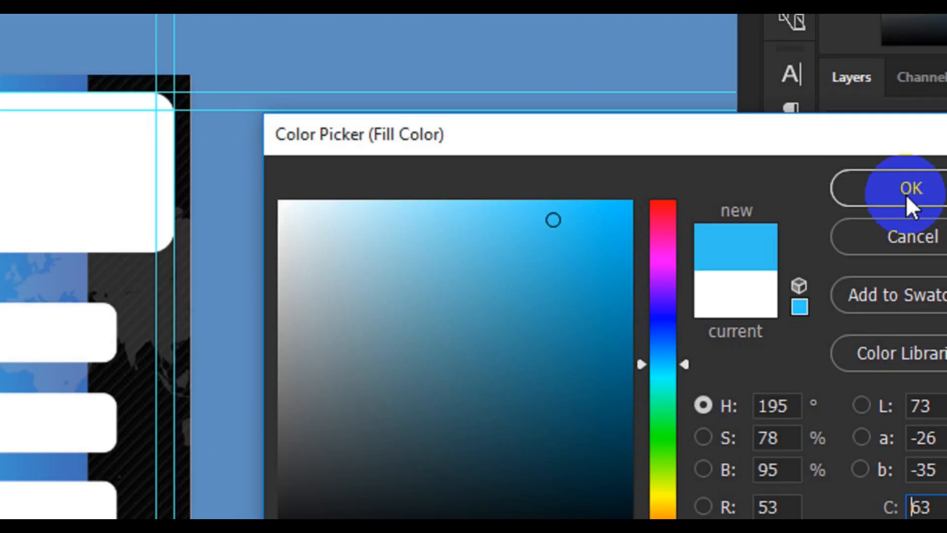
pyautogui.click(907, 190)
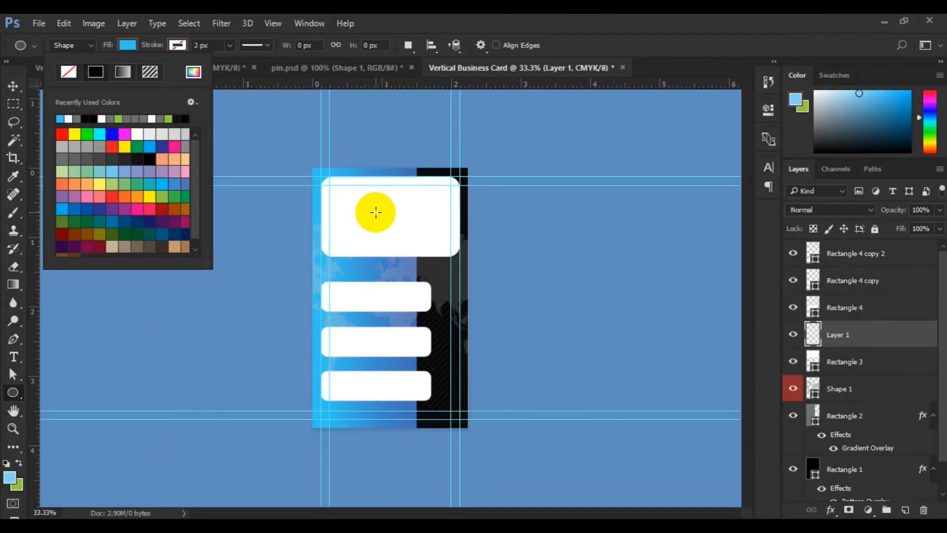
pyautogui.click(376, 212)
pyautogui.moveTo(376, 212); pyautogui.dragTo(395, 239)
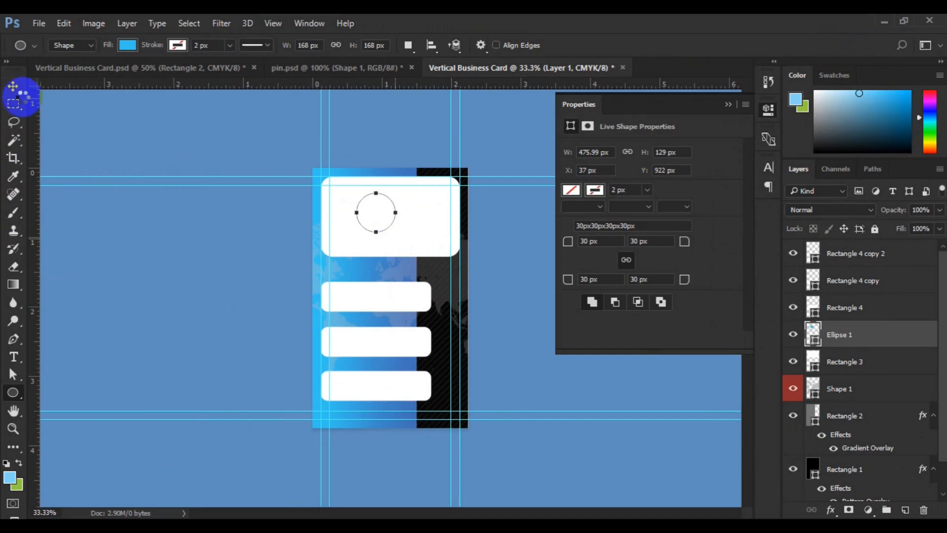
# - Move the blue circle to about the middle of the large white rectangle and scale it proportionally to about 114.3% around its centre
pyautogui.click(13, 87)
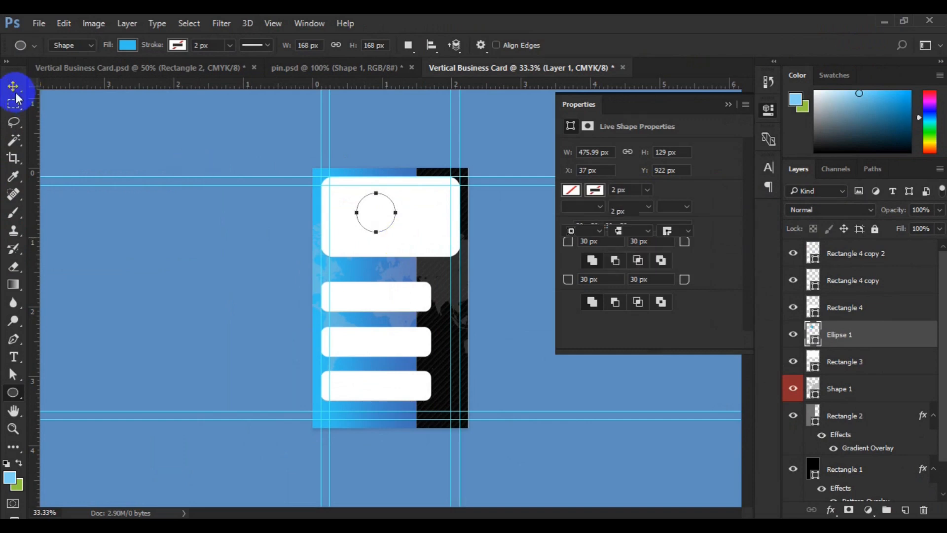
pyautogui.moveTo(372, 217); pyautogui.dragTo(384, 218)
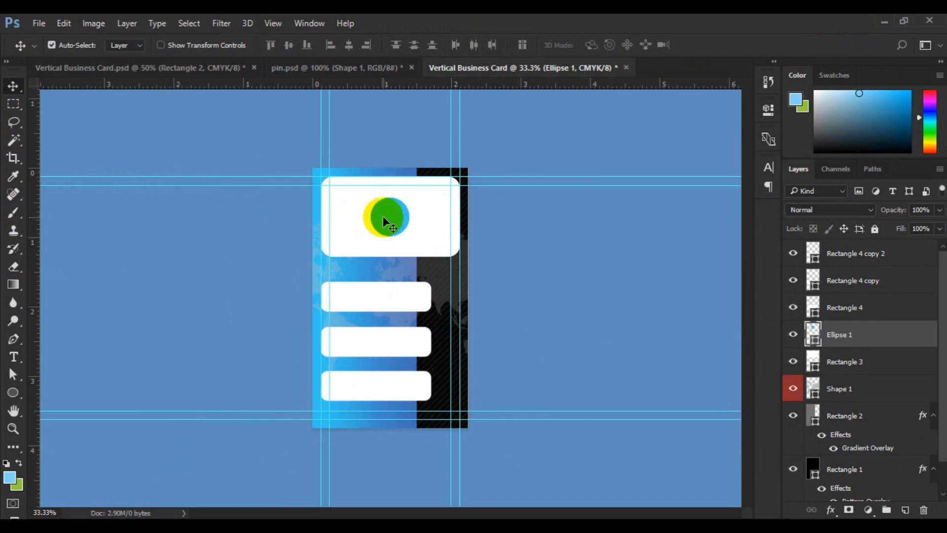
pyautogui.hotkey('ctrl', 't')
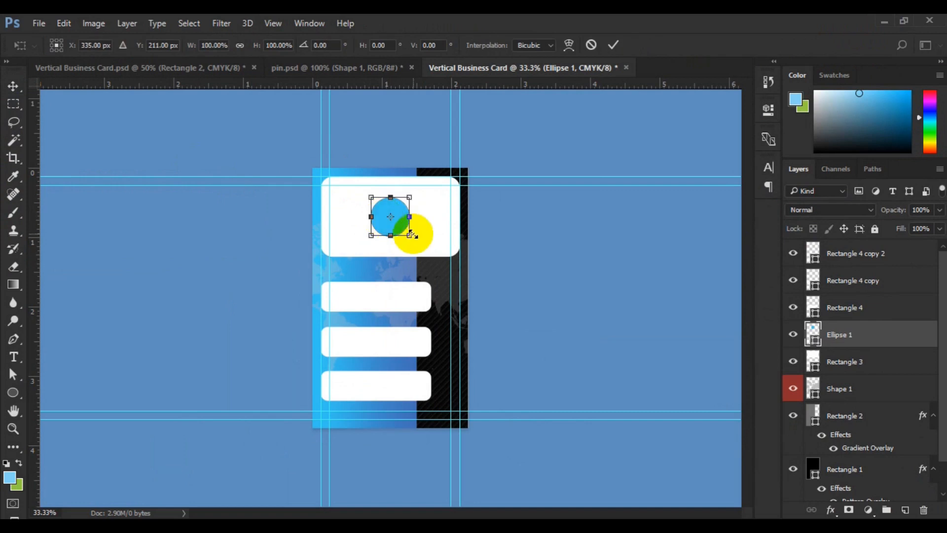
pyautogui.moveTo(412, 233); pyautogui.dragTo(414, 239)
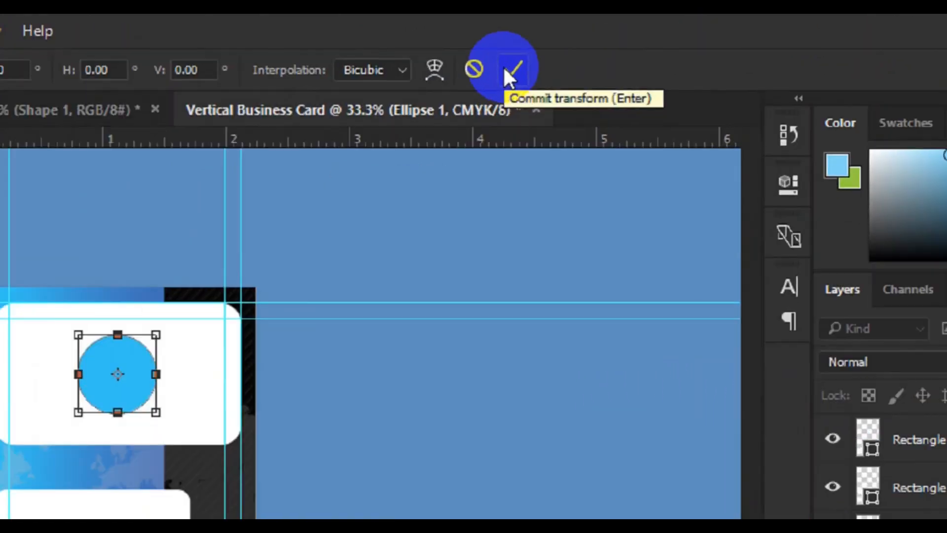
pyautogui.click(510, 70)
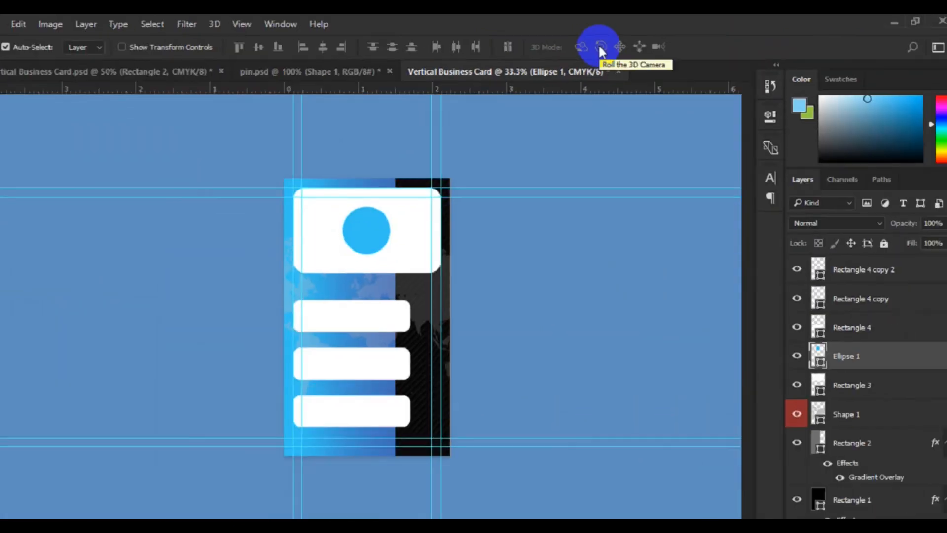
# - Align the blue circle (Ellipse 1) and the large white rectangle (Rectangle 3) to each other's vertical and horizontal centres
pyautogui.press('ctrl')
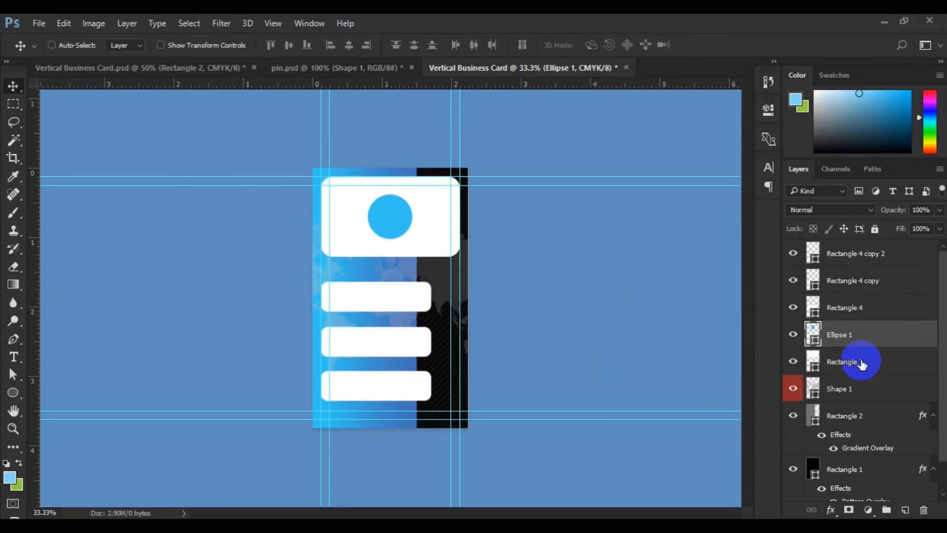
pyautogui.keyDown('ctrl'); pyautogui.click(861, 364); pyautogui.keyUp('ctrl')
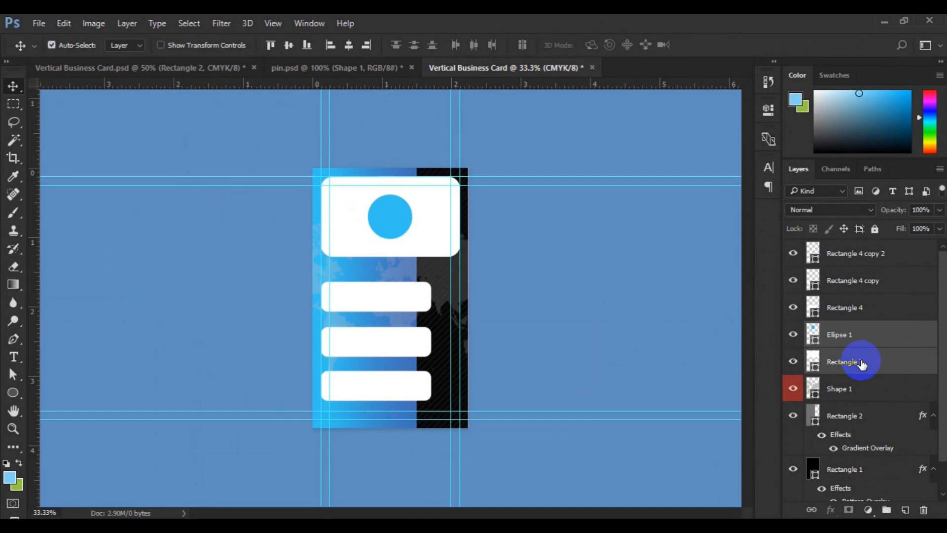
pyautogui.click(272, 47)
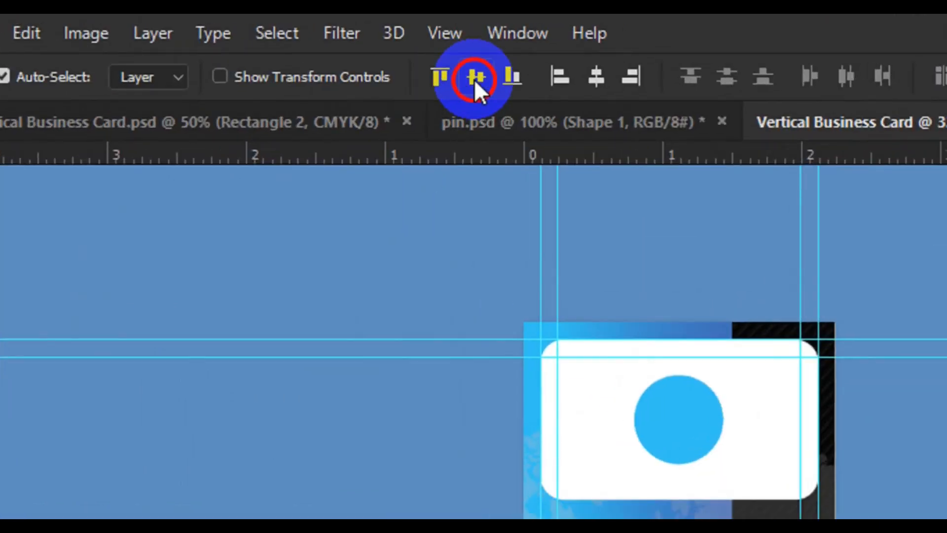
pyautogui.click(590, 86)
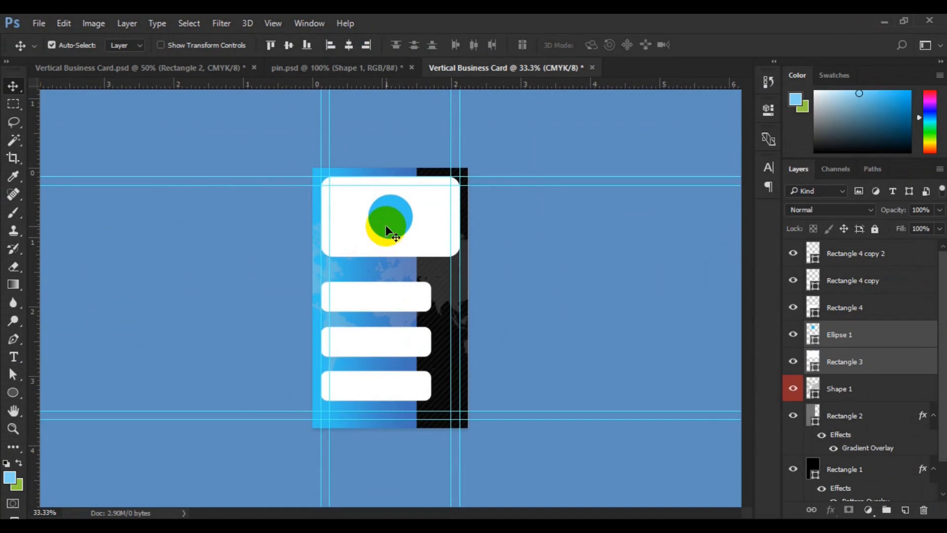
# - Bring the portrait photo from pin.psd into the card over the blue circle and clip it to the circle with a clipping mask
pyautogui.click(342, 64)
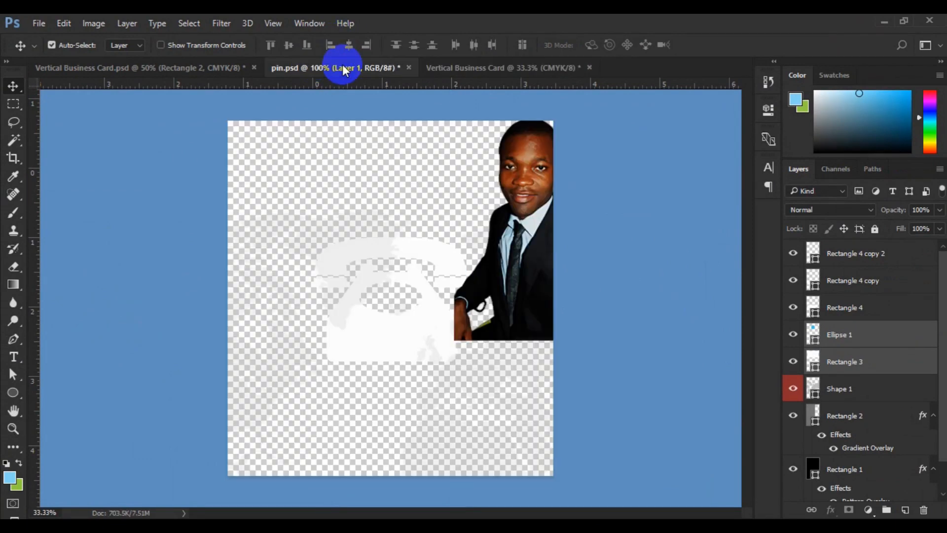
pyautogui.moveTo(519, 193)
pyautogui.mouseDown()
pyautogui.moveTo(491, 70)
pyautogui.moveTo(404, 220)
pyautogui.moveTo(387, 228)
pyautogui.mouseUp()
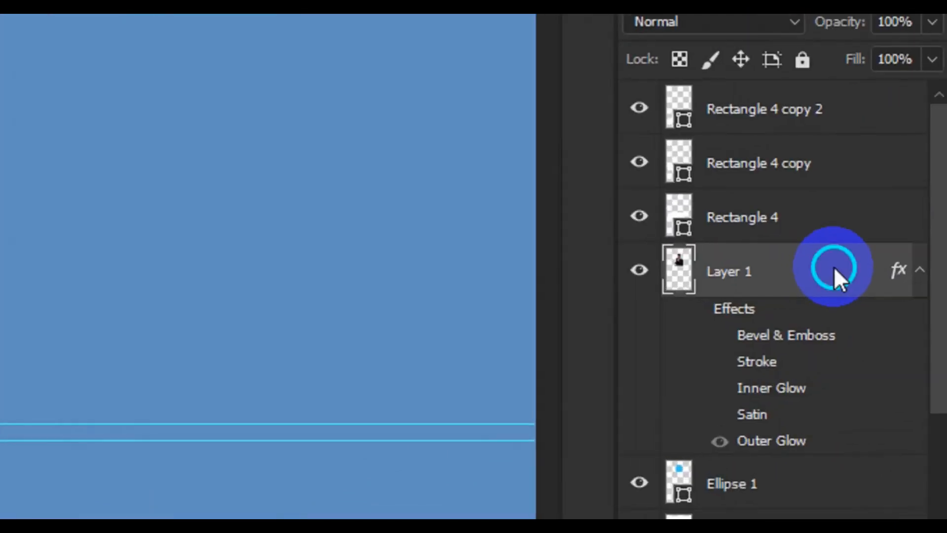
pyautogui.rightClick(891, 336)
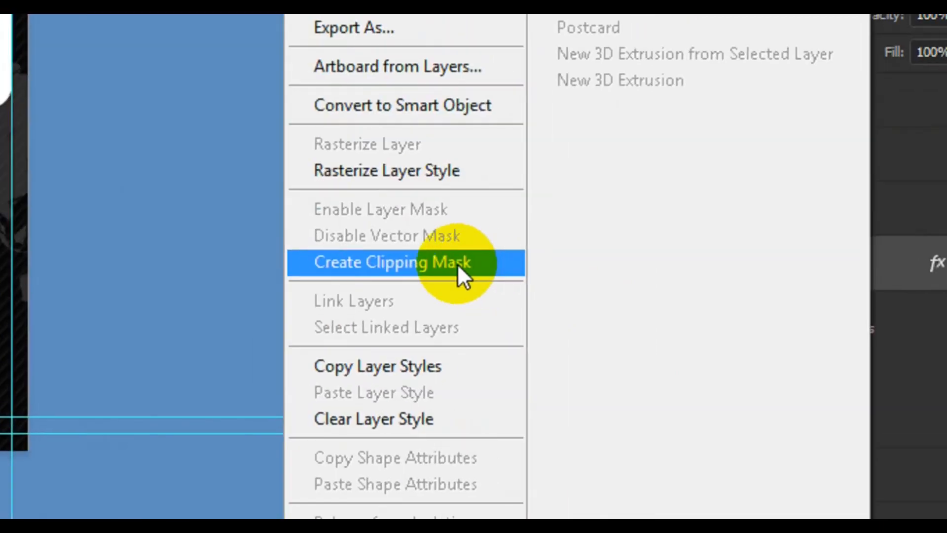
pyautogui.click(683, 334)
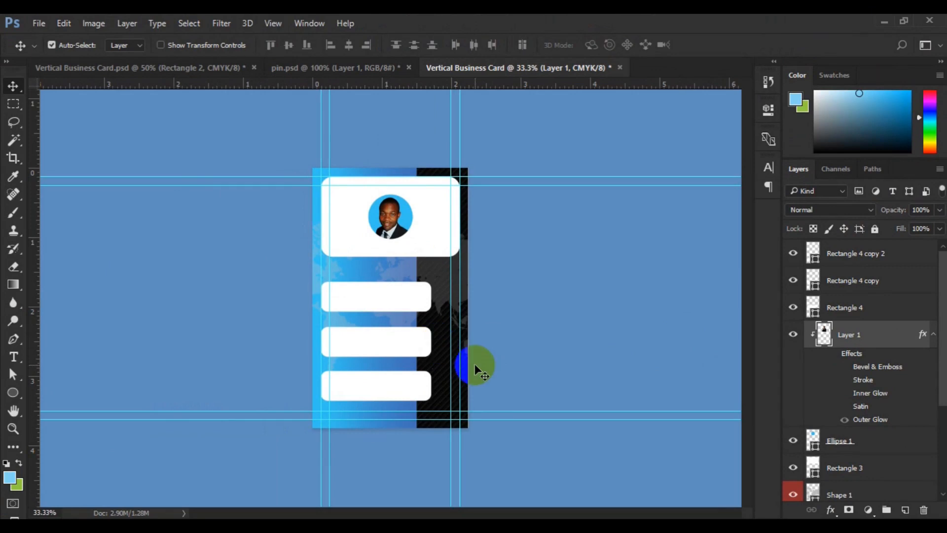
pyautogui.hotkey('ctrl', '+')
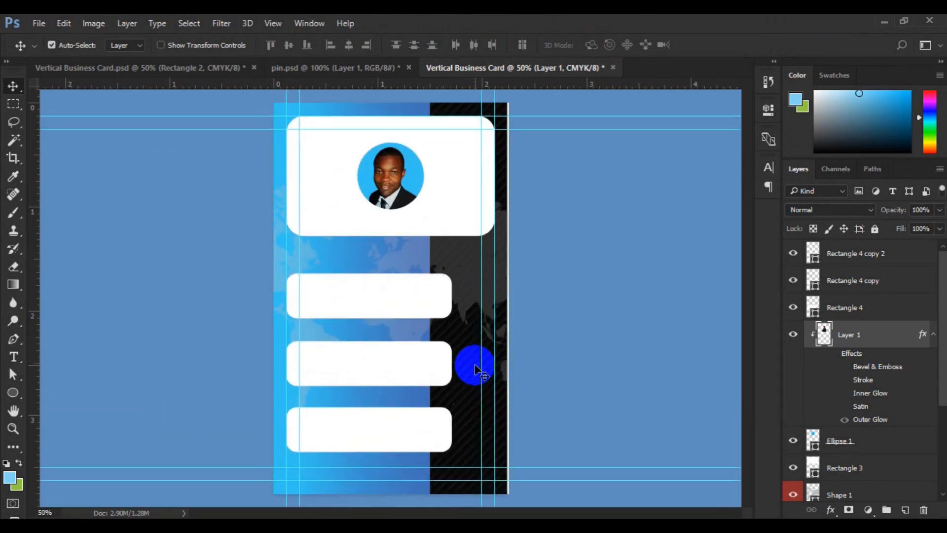
pyautogui.hotkey('ctrl', '+')
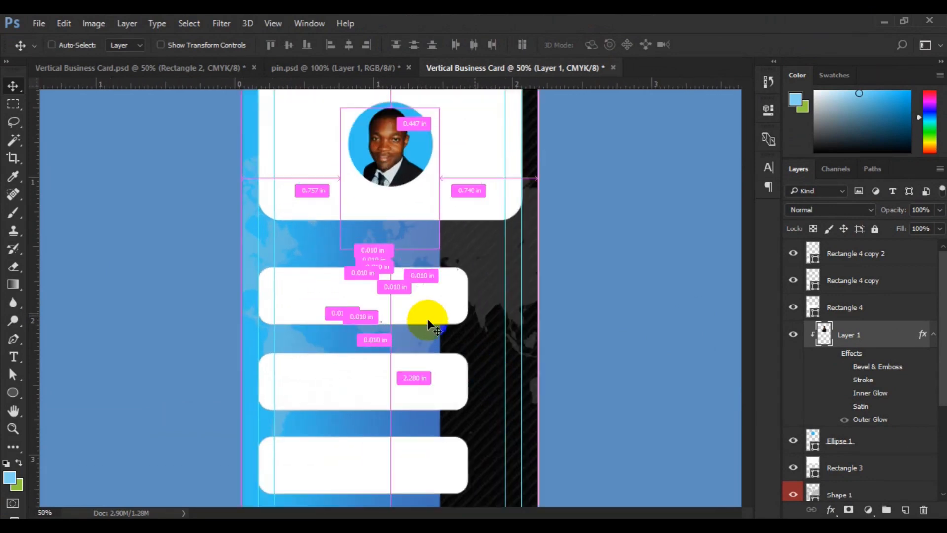
pyautogui.hotkey('ctrl', '+')
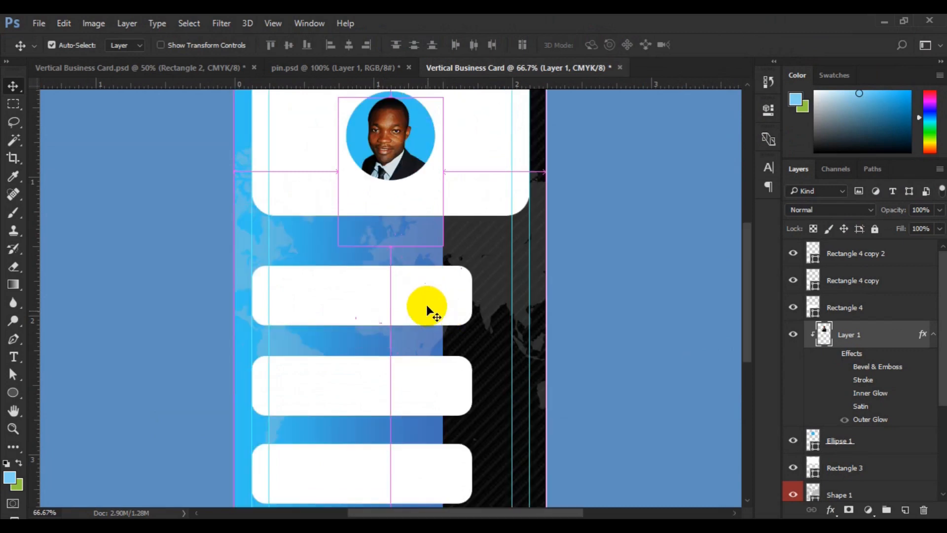
pyautogui.click(427, 306)
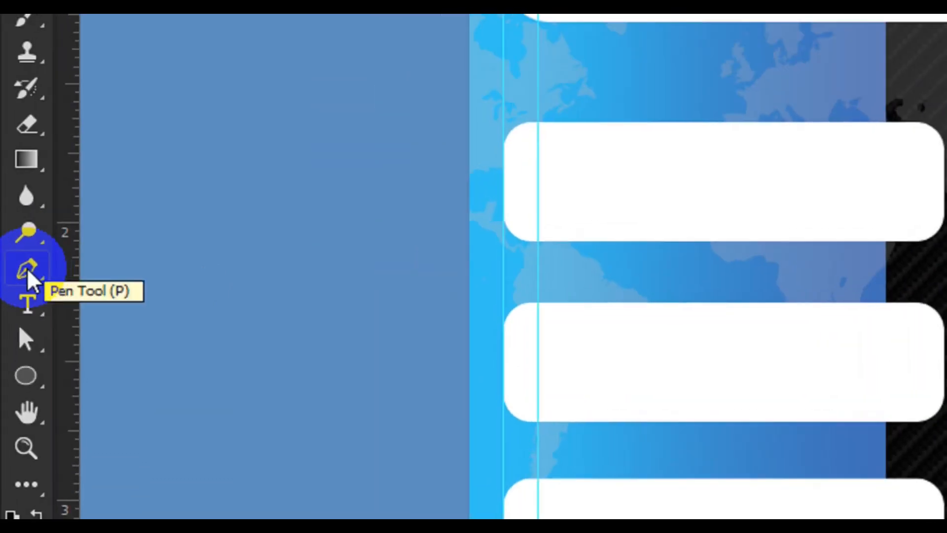
pyautogui.click(28, 272)
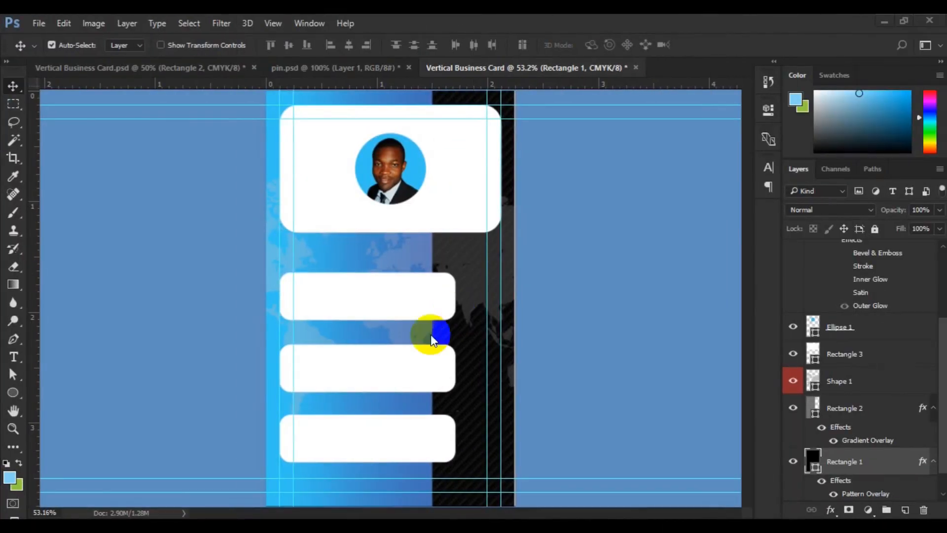
# - Select the three small rounded bars and scale them together with Free Transform to about 95.17% width and 90.47% height
pyautogui.click(369, 444)
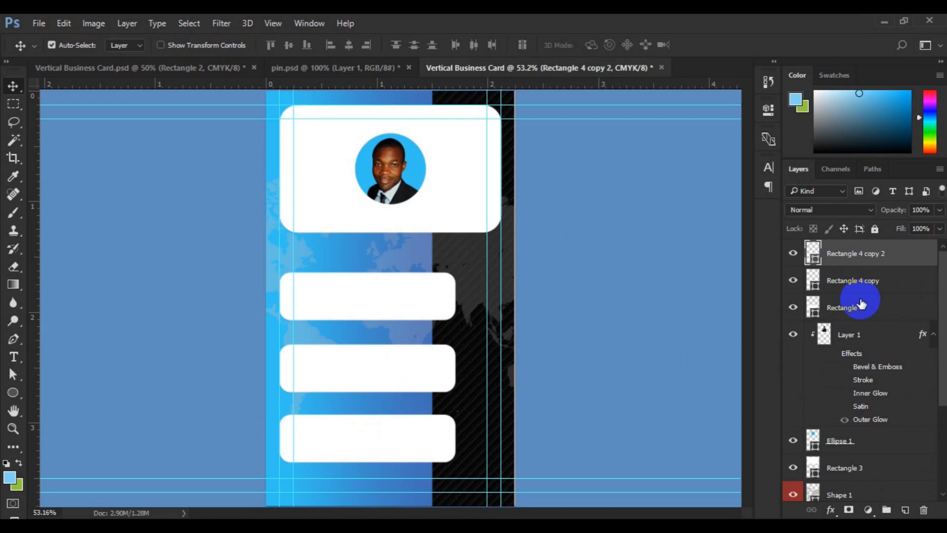
pyautogui.keyDown('shift'); pyautogui.click(856, 311); pyautogui.keyUp('shift')
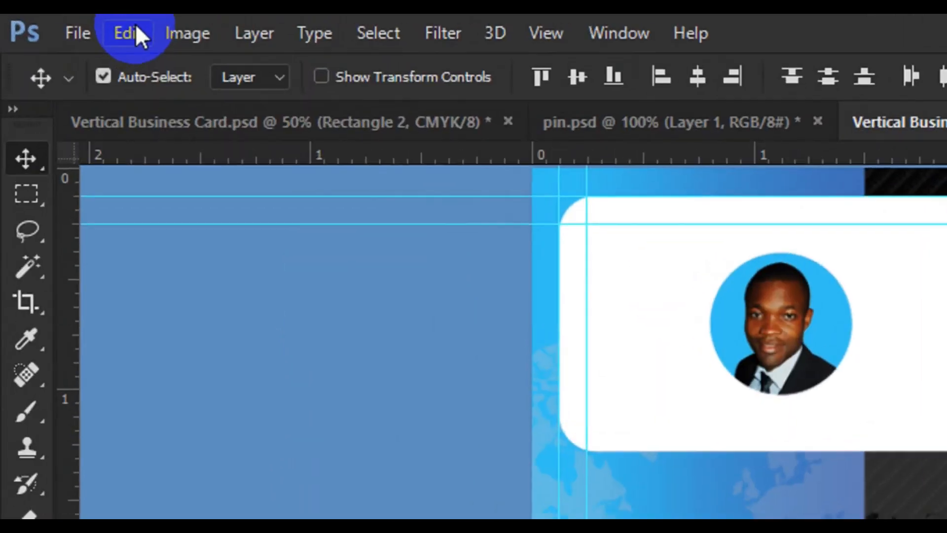
pyautogui.click(66, 23)
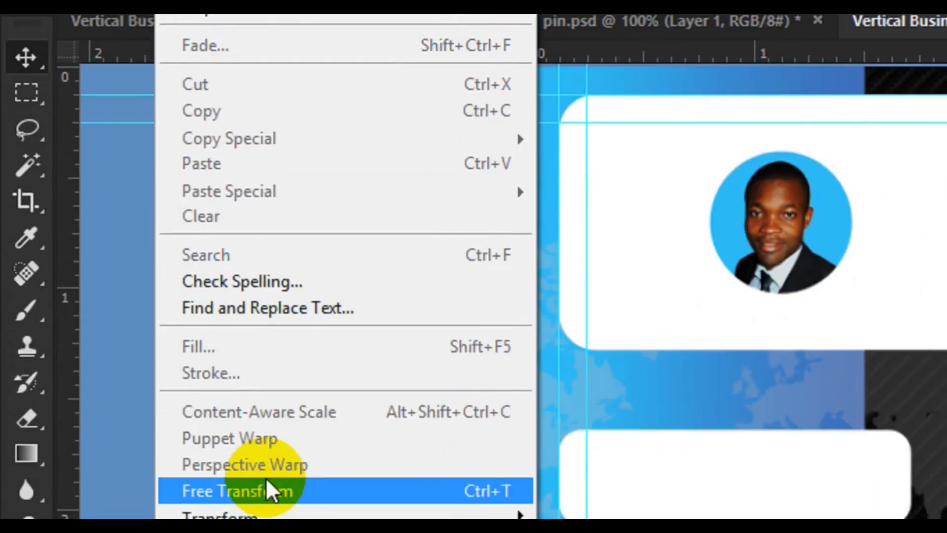
pyautogui.click(271, 456)
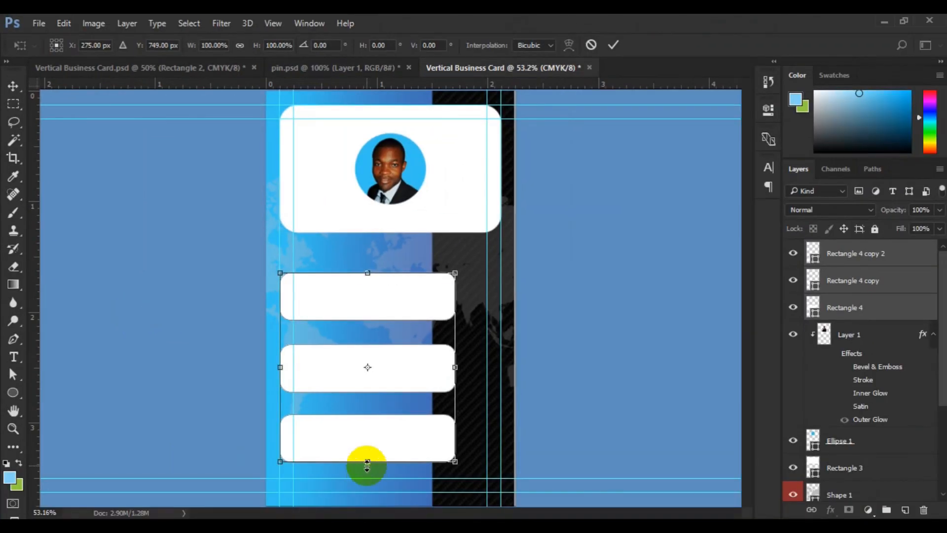
pyautogui.moveTo(366, 465); pyautogui.dragTo(366, 452)
pyautogui.moveTo(457, 383); pyautogui.dragTo(447, 383)
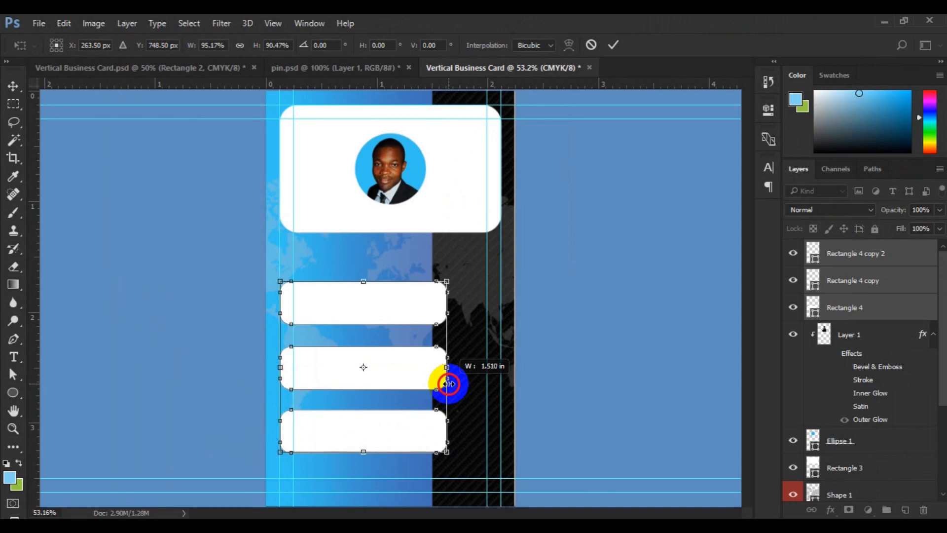
pyautogui.moveTo(447, 383); pyautogui.dragTo(448, 383)
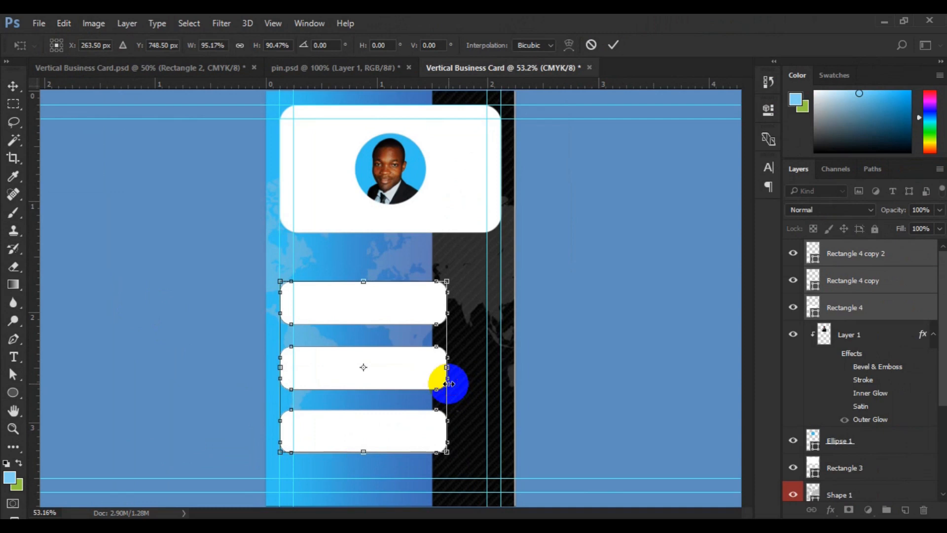
pyautogui.click(615, 51)
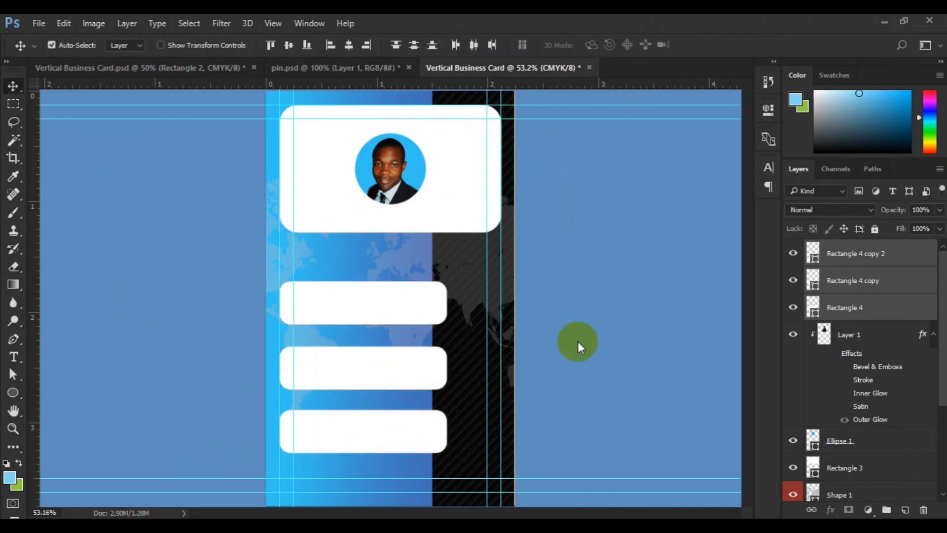
# - Add a new empty layer directly above the black patterned rectangle (Rectangle 1)
pyautogui.scroll(-3, 932, 475)
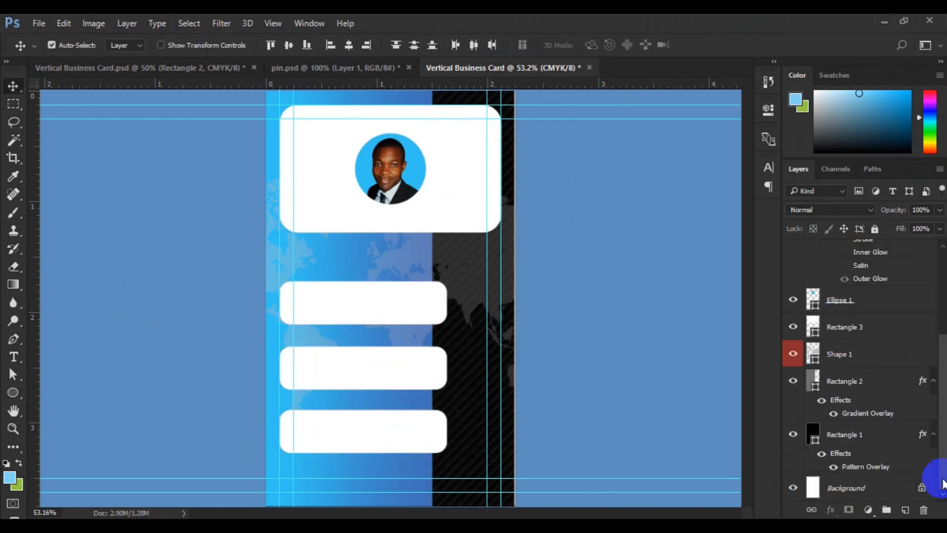
pyautogui.click(844, 433)
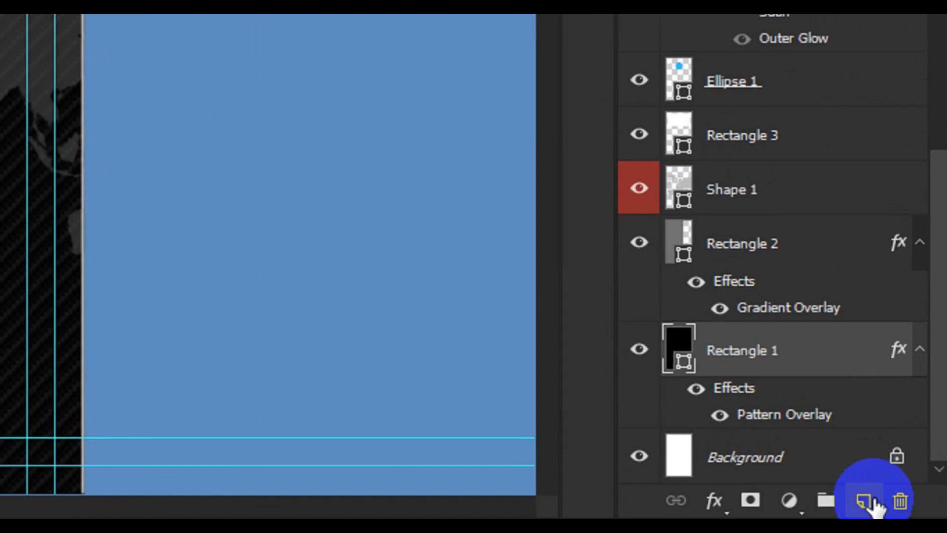
pyautogui.click(870, 500)
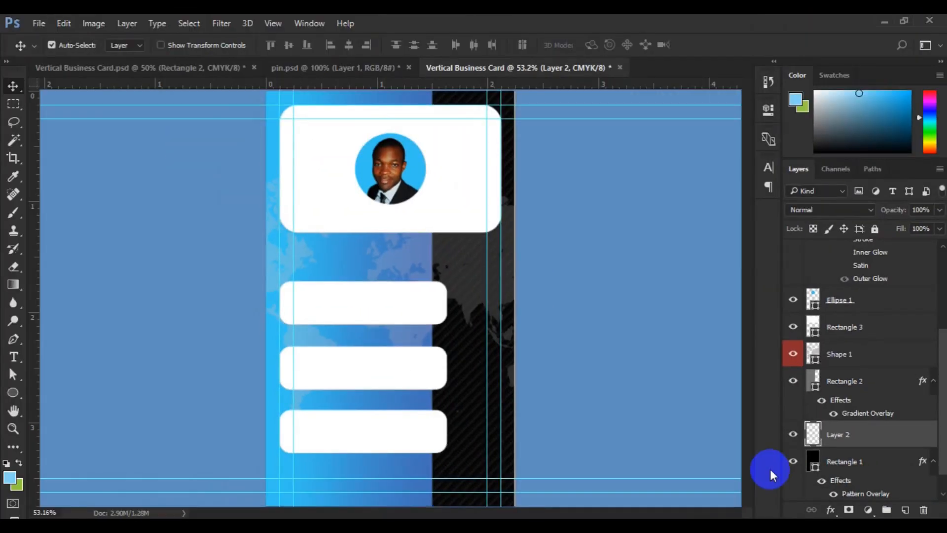
# - Draw a closed blue fold shape about 47 by 53 px with the Pen tool behind the top small bar's upper right corner
pyautogui.press('ctrl')
pyautogui.hotkey('ctrl', '+')
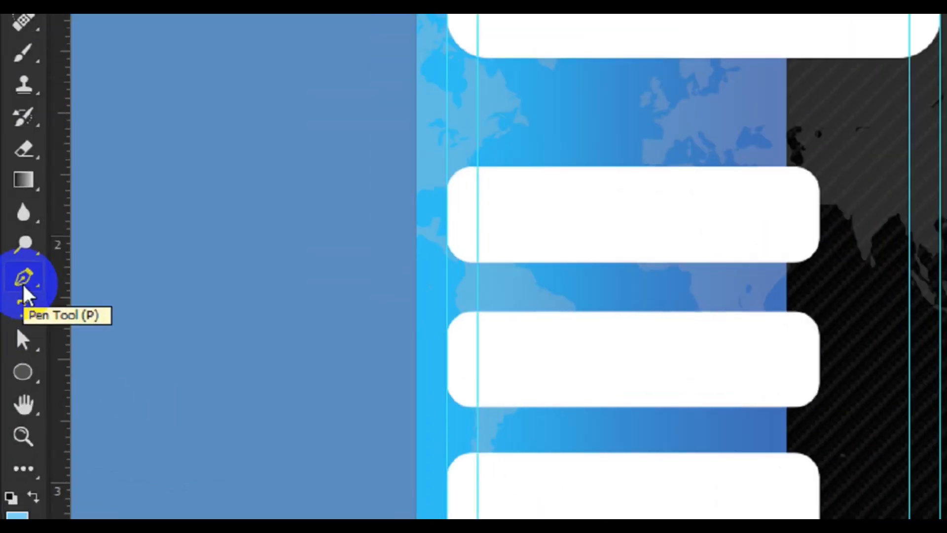
pyautogui.click(13, 343)
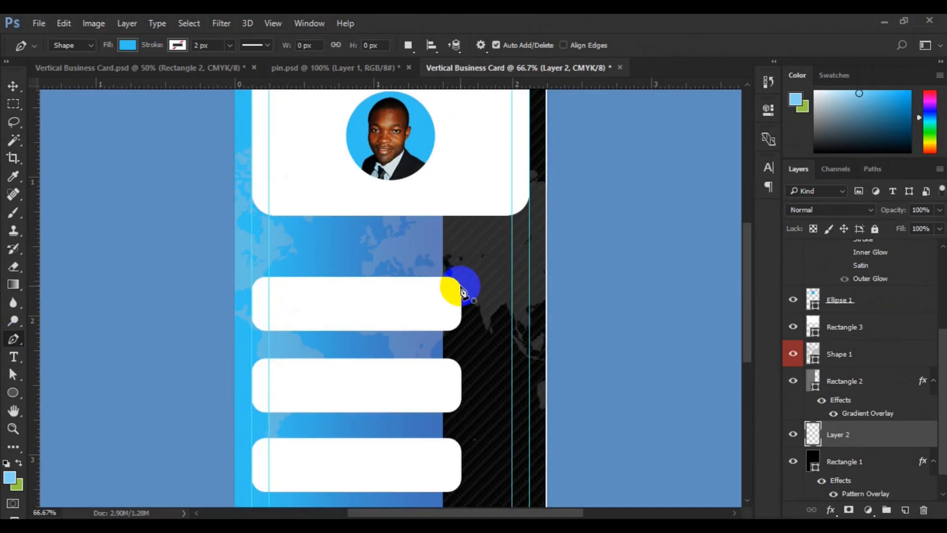
pyautogui.click(461, 287)
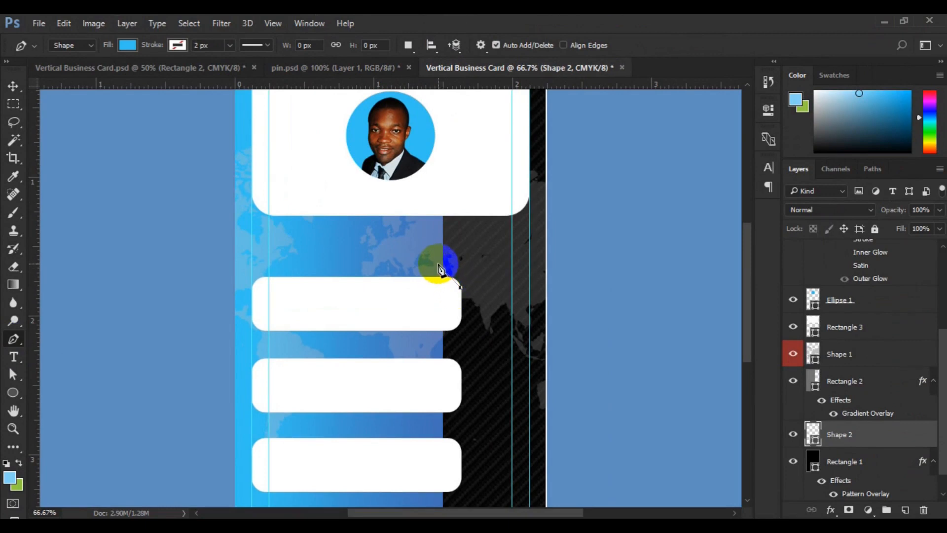
pyautogui.moveTo(437, 266)
pyautogui.mouseDown()
pyautogui.moveTo(427, 258)
pyautogui.moveTo(429, 266)
pyautogui.mouseUp()
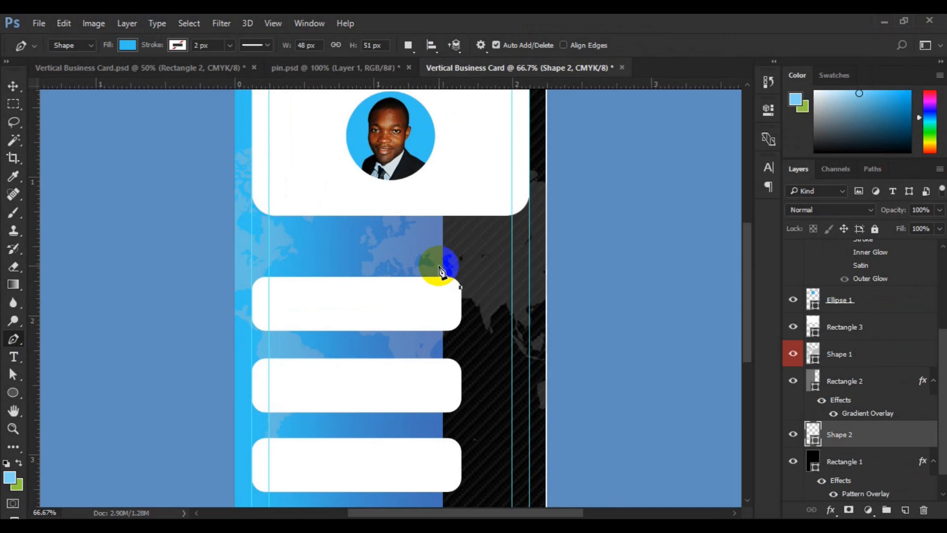
pyautogui.moveTo(440, 271); pyautogui.dragTo(420, 256)
pyautogui.click(439, 266)
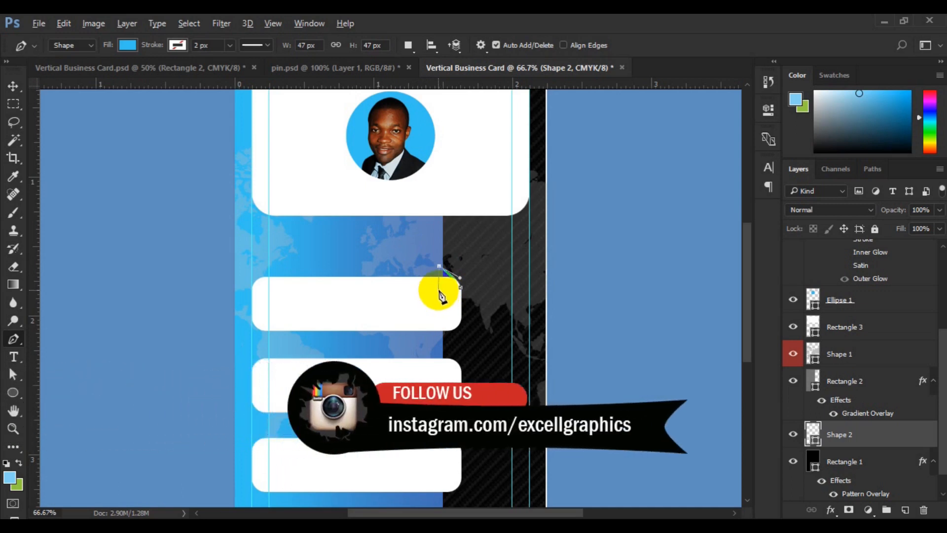
pyautogui.click(438, 290)
pyautogui.moveTo(439, 290); pyautogui.dragTo(462, 292)
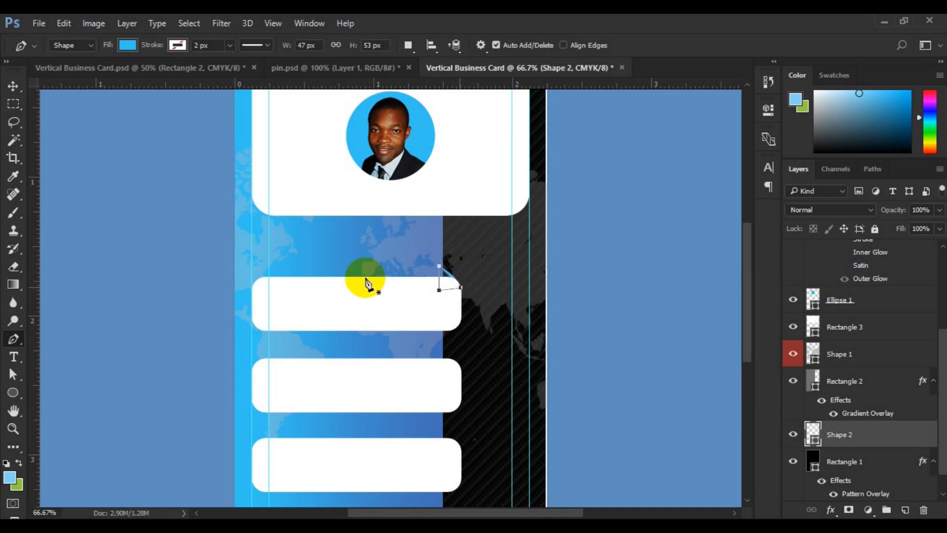
pyautogui.click(15, 87)
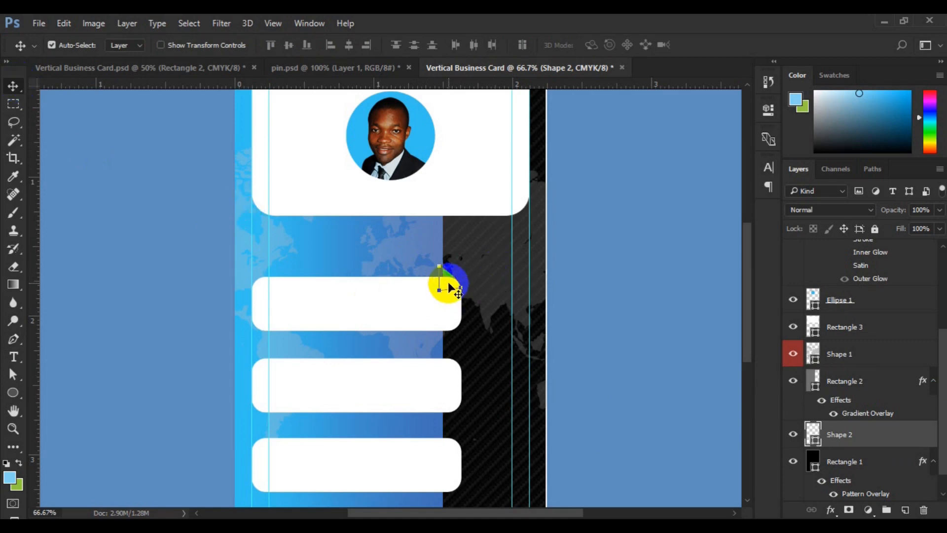
pyautogui.moveTo(453, 289); pyautogui.dragTo(451, 326)
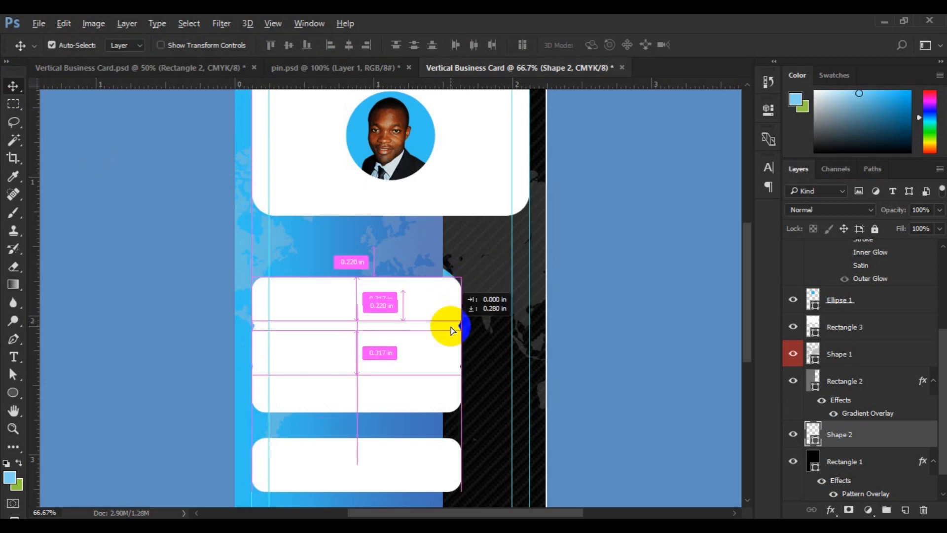
pyautogui.hotkey('ctrl', 'z')
pyautogui.moveTo(450, 324); pyautogui.dragTo(448, 276)
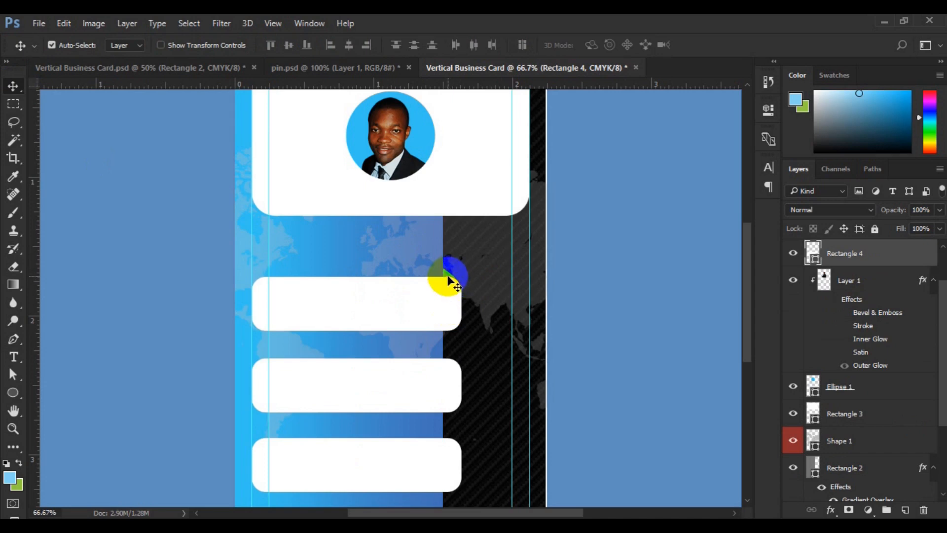
# - Duplicate the blue fold shape to the top small bar's lower right corner and flip the copy vertically with Free Transform
pyautogui.click(447, 274)
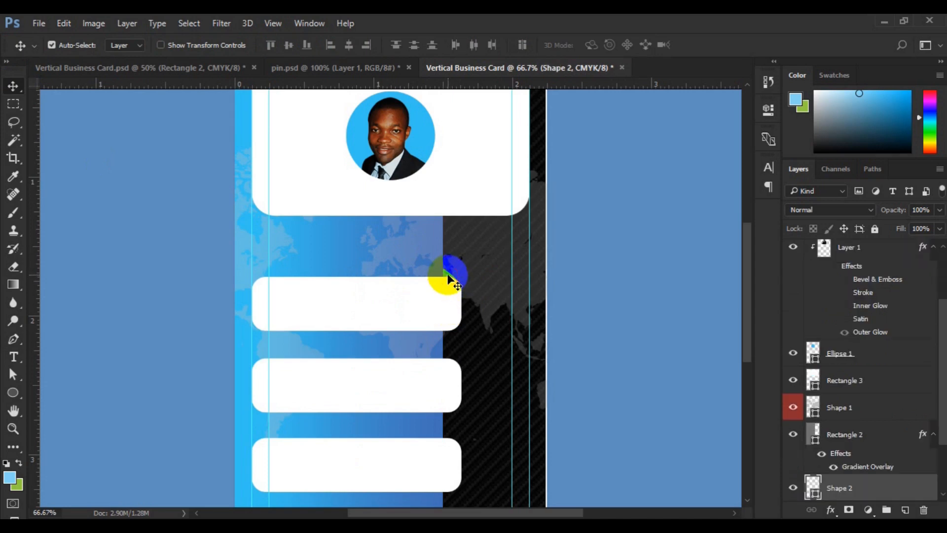
pyautogui.moveTo(448, 281); pyautogui.dragTo(448, 323)
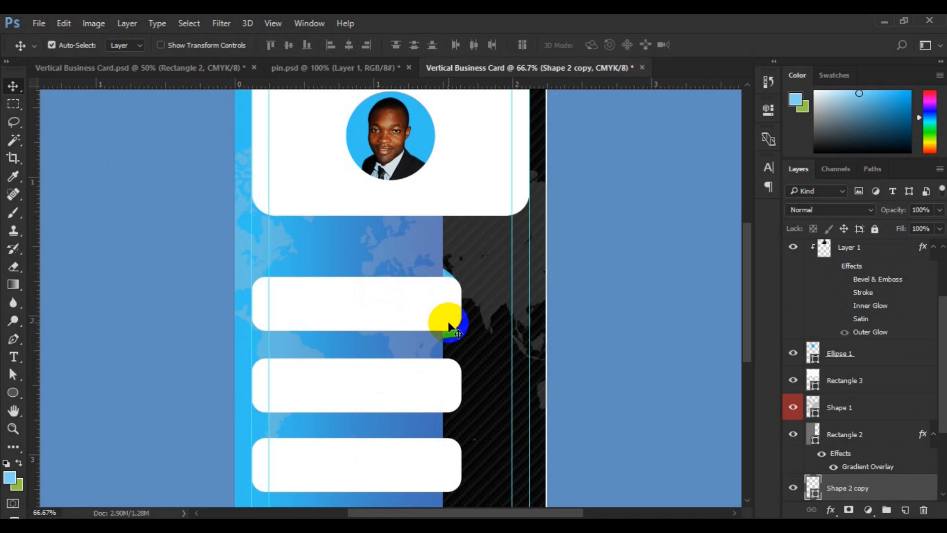
pyautogui.press('ctrl')
pyautogui.hotkey('ctrl', 't')
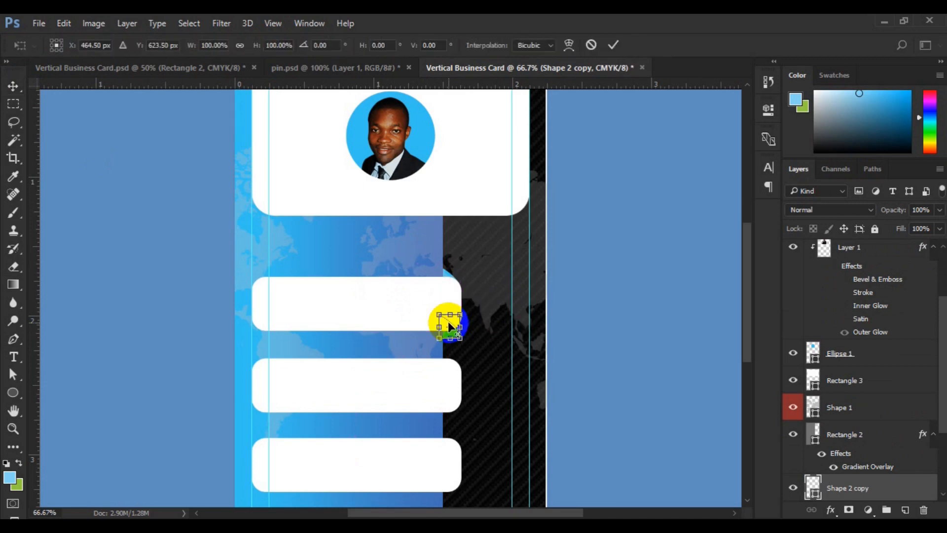
pyautogui.rightClick(450, 327)
pyautogui.click(500, 292)
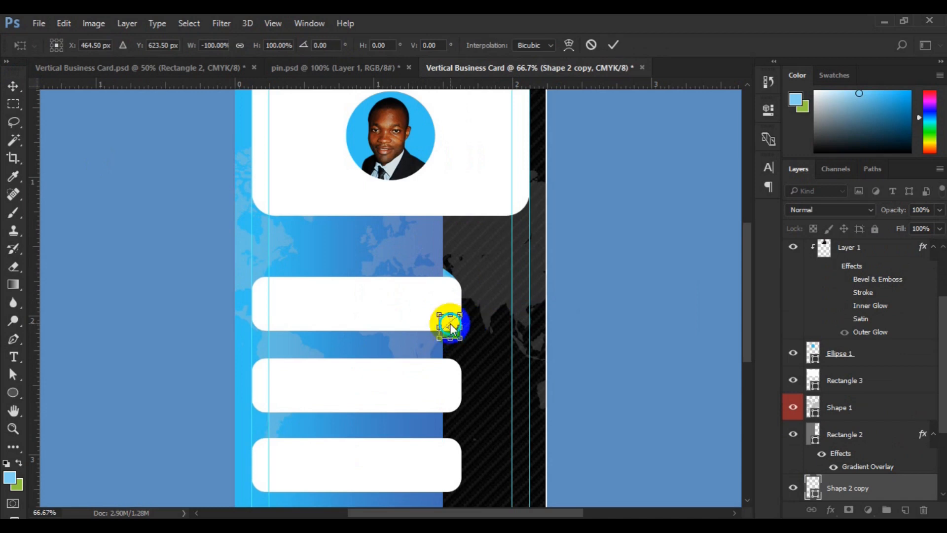
pyautogui.rightClick(449, 323)
pyautogui.click(486, 315)
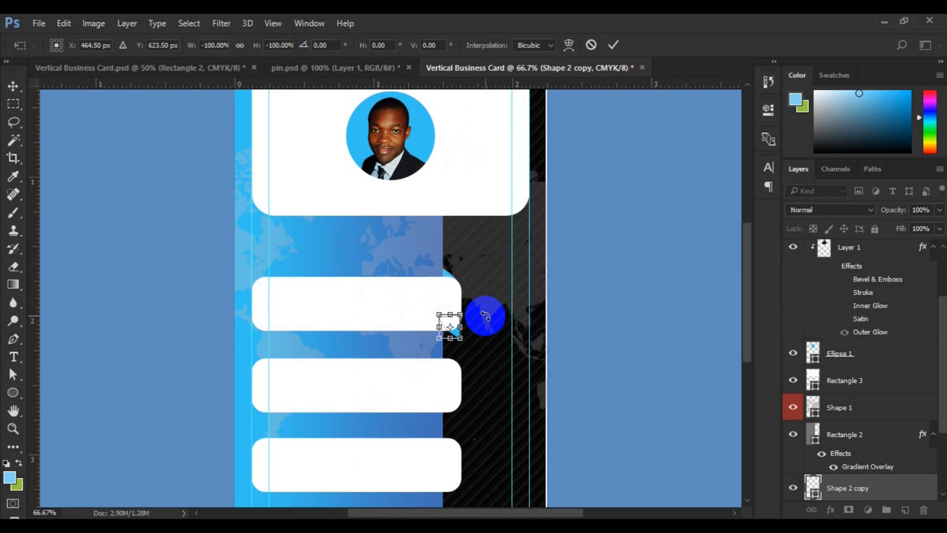
pyautogui.moveTo(449, 326); pyautogui.dragTo(448, 332)
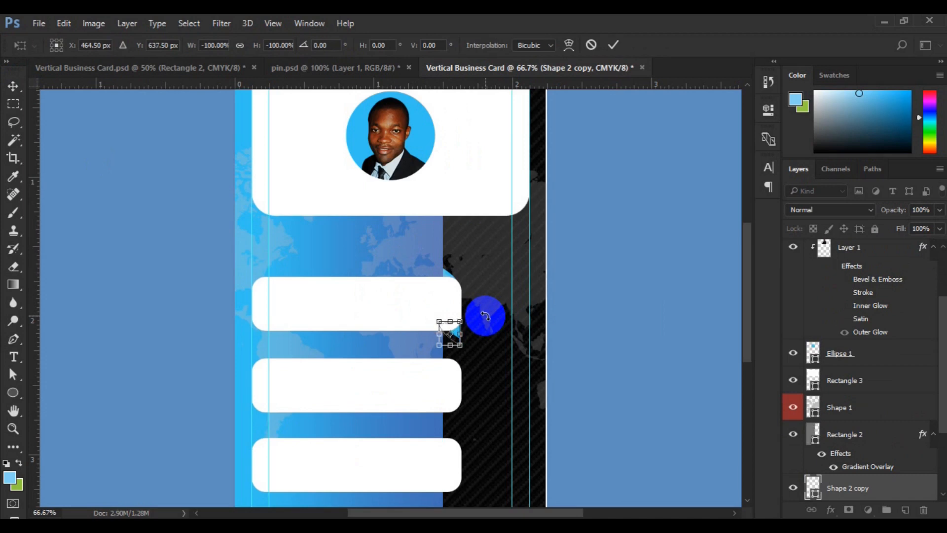
pyautogui.rightClick(449, 334)
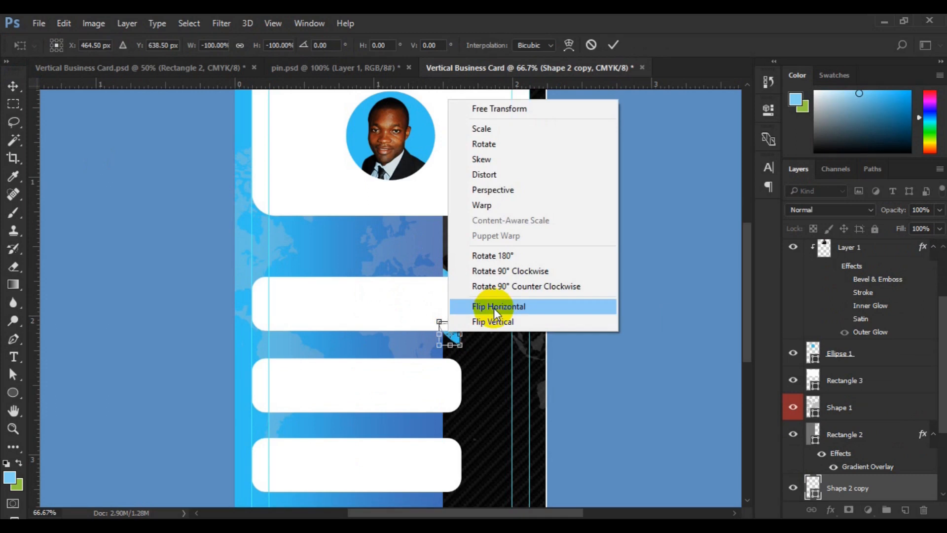
pyautogui.click(494, 309)
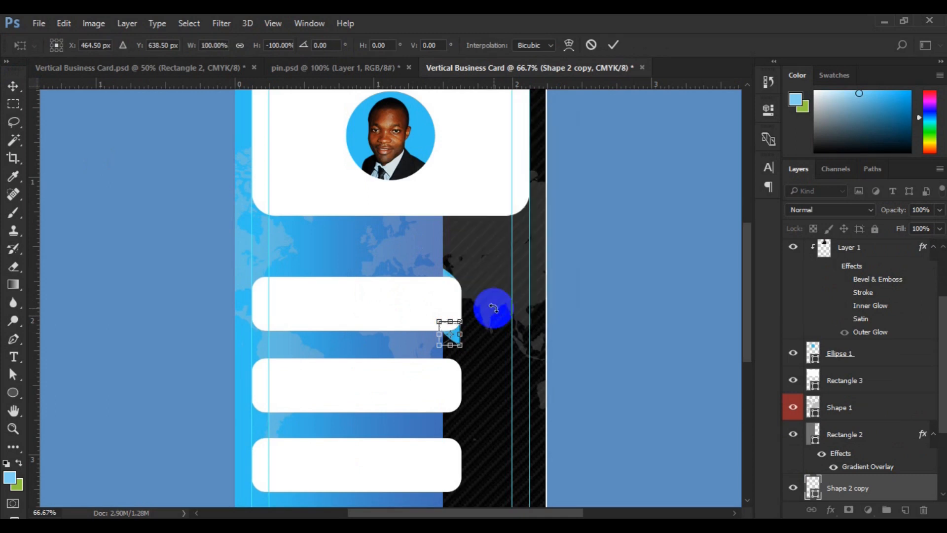
pyautogui.click(614, 45)
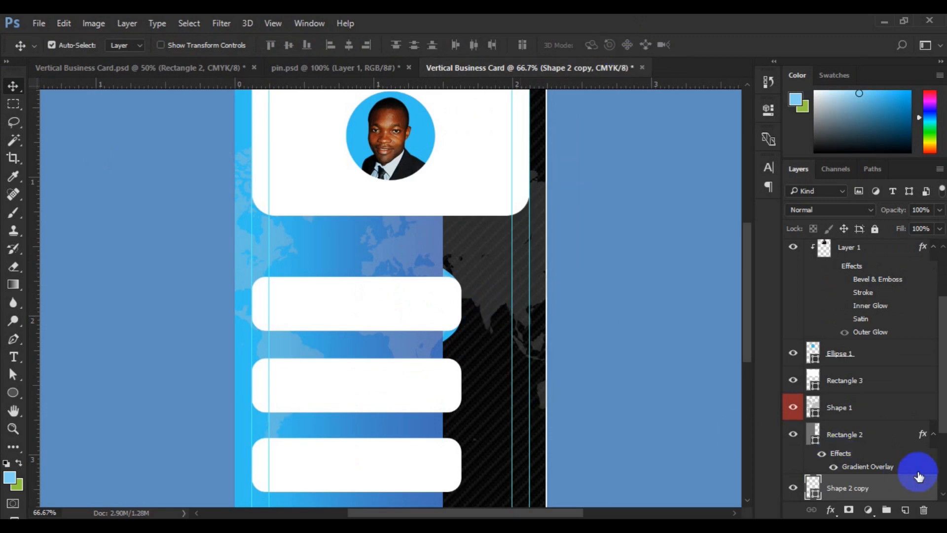
# - Group both fold shapes and place duplicates of the group behind the right corners of the middle and bottom bars
pyautogui.scroll(-2, 940, 488)
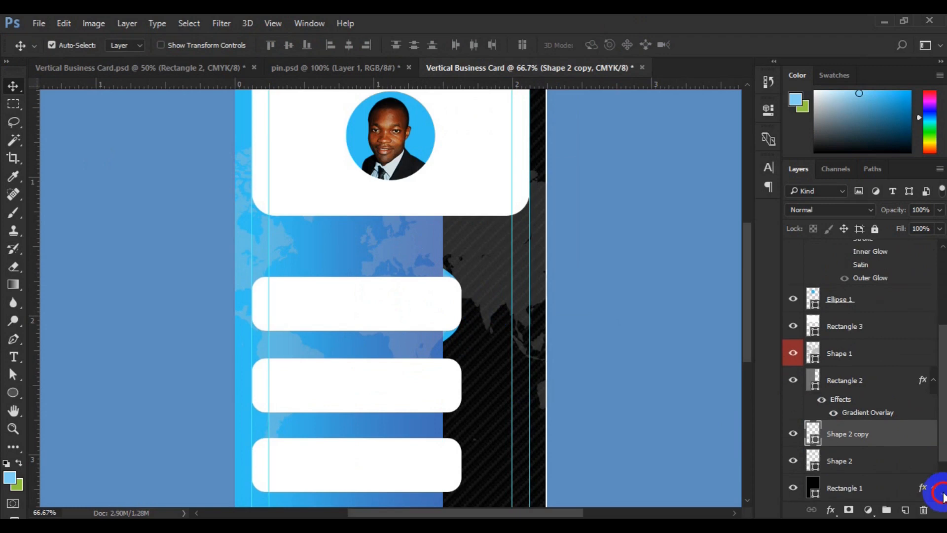
pyautogui.keyDown('shift'); pyautogui.click(834, 456); pyautogui.keyUp('shift')
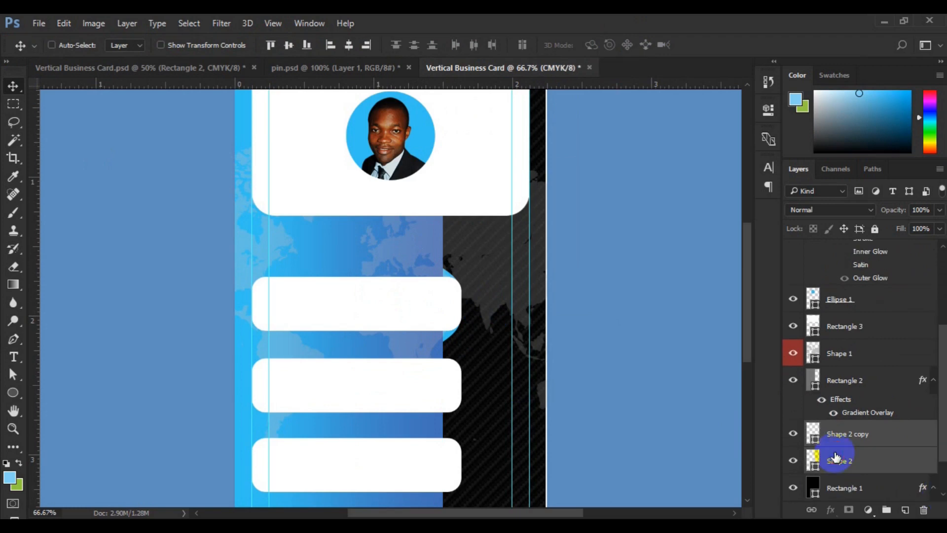
pyautogui.hotkey('ctrl', 'g')
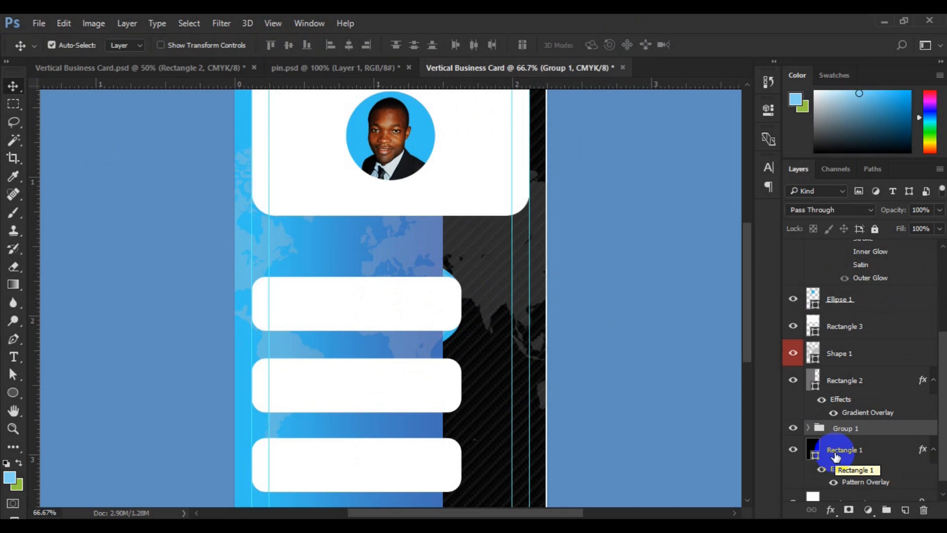
pyautogui.hotkey('ctrl', 'j')
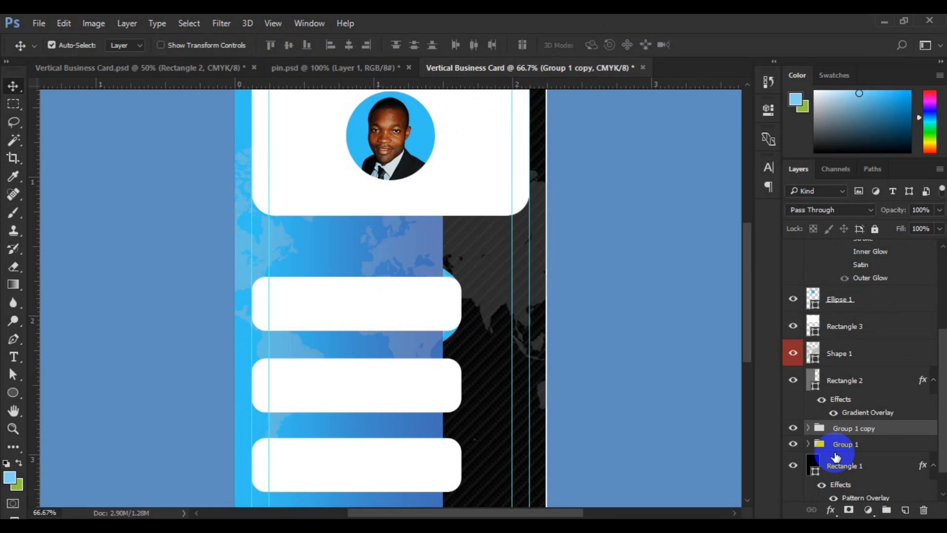
pyautogui.hotkey('shift', 'Down')
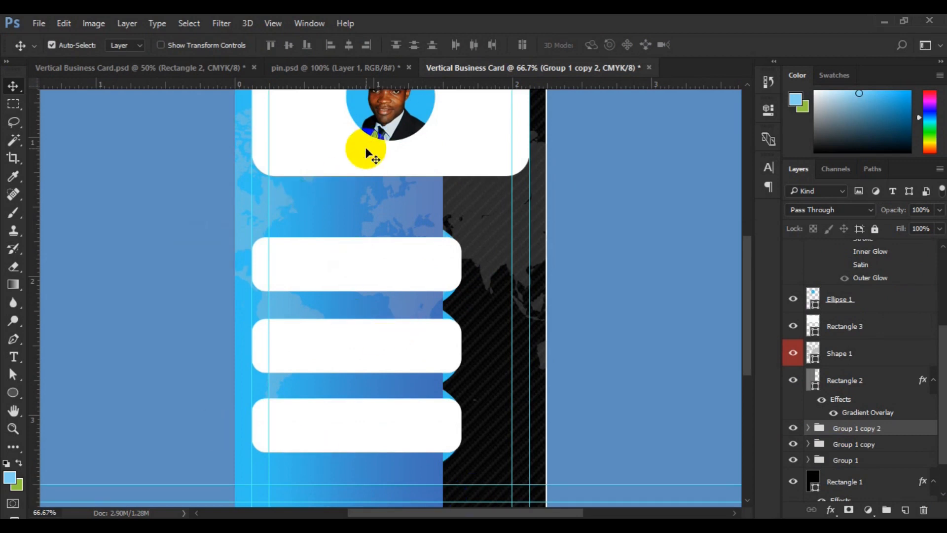
# - Select the large white panel's layer (Rectangle 3) and set the Type tool to Roboto Black at 12 pt
pyautogui.click(354, 157)
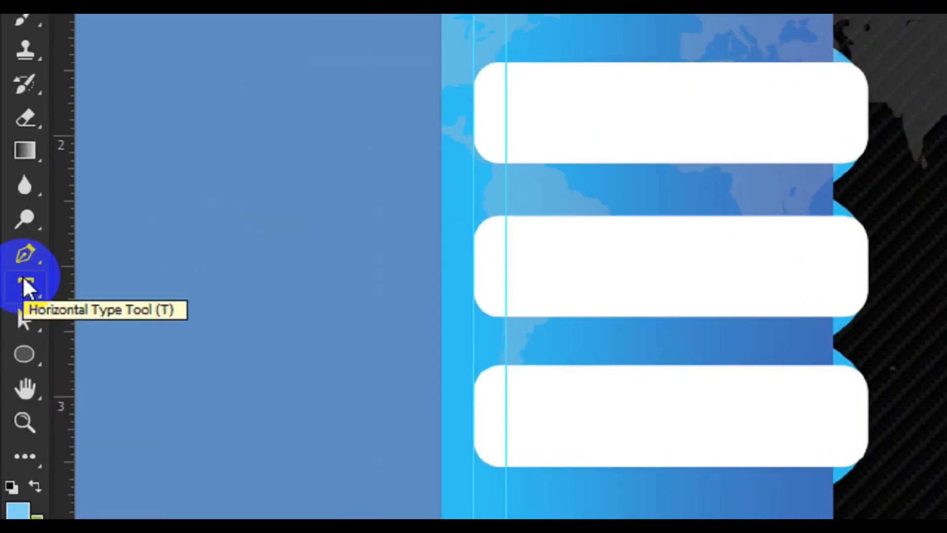
pyautogui.click(14, 356)
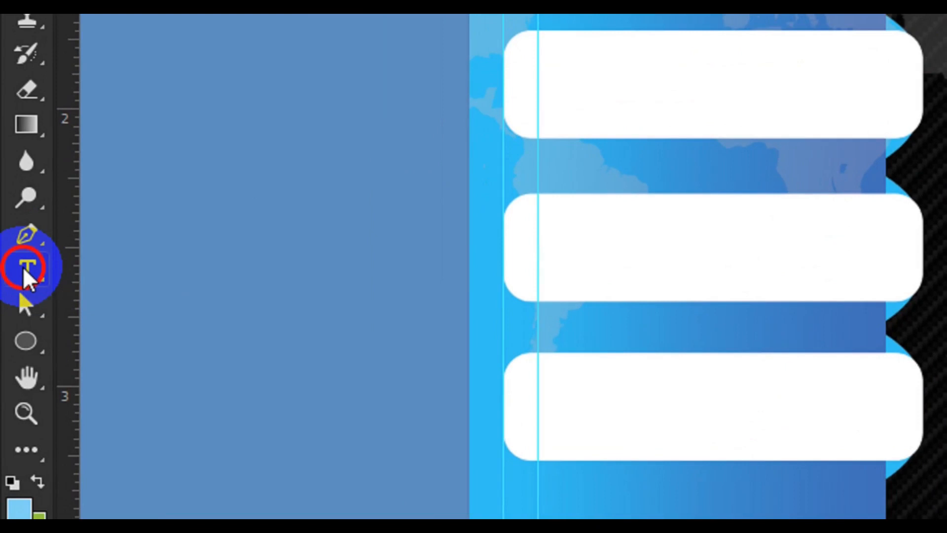
pyautogui.click(15, 346)
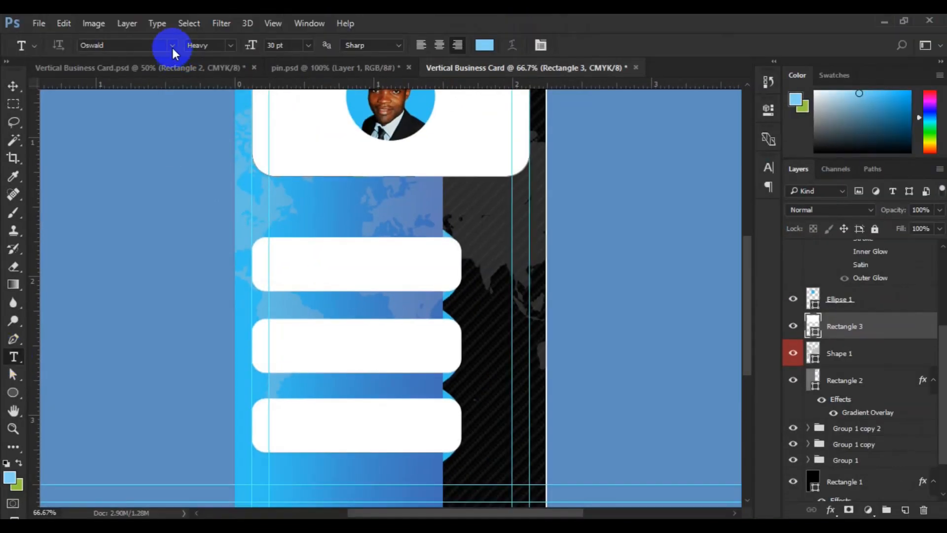
pyautogui.click(173, 48)
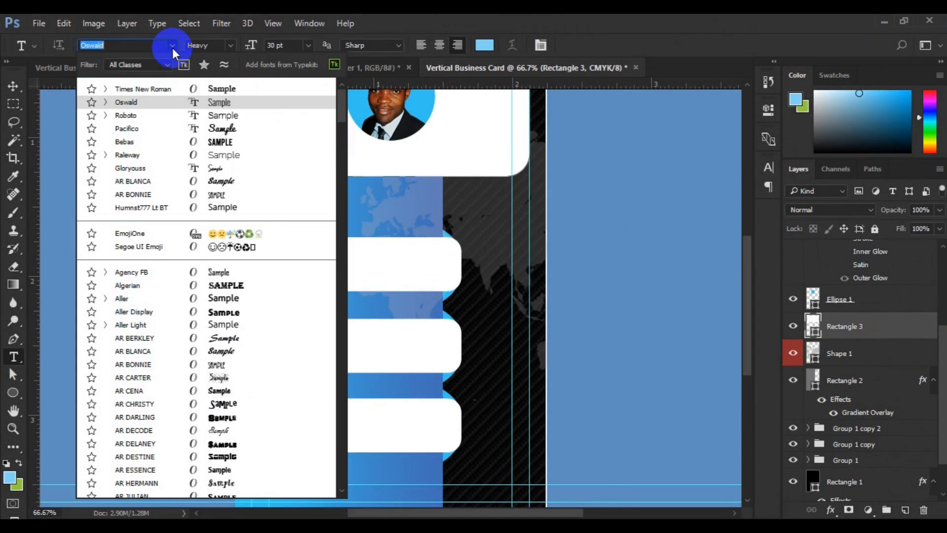
pyautogui.click(156, 117)
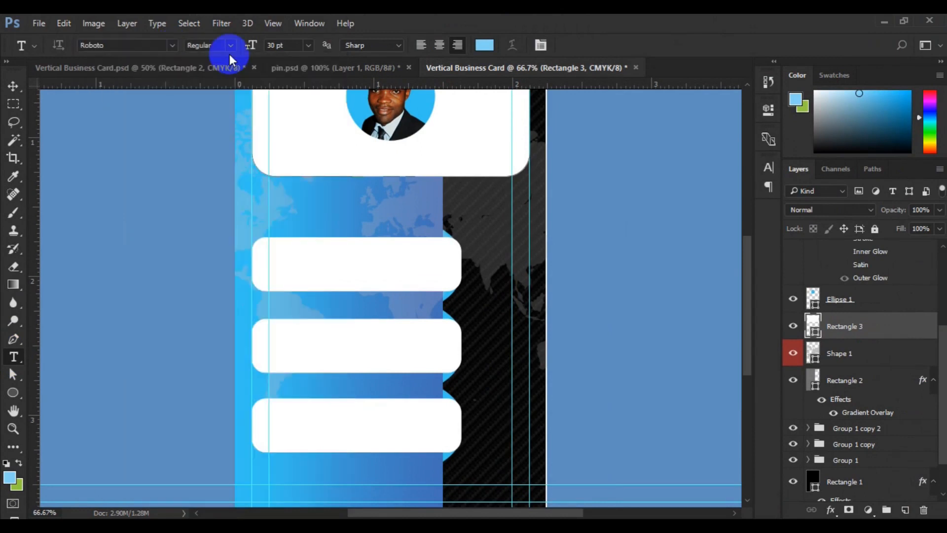
pyautogui.click(230, 45)
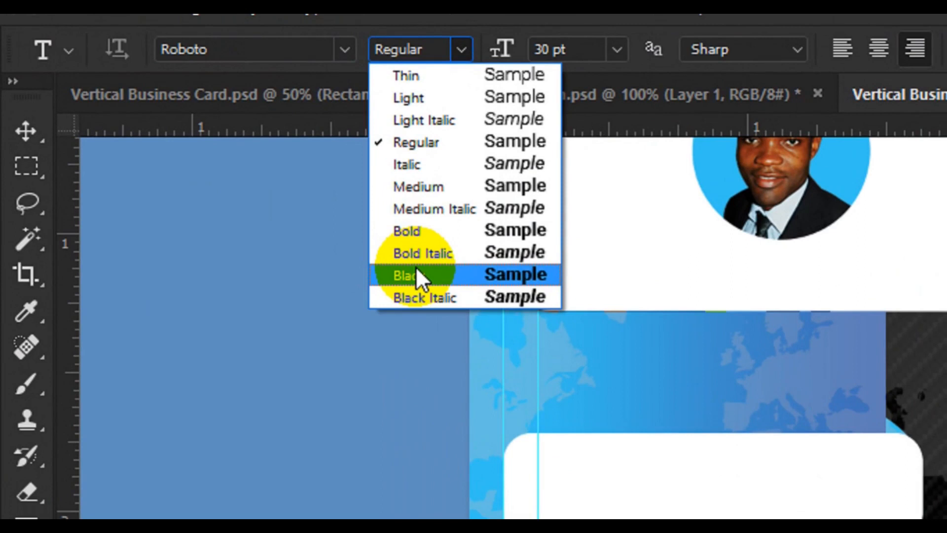
pyautogui.click(417, 271)
pyautogui.click(552, 79)
pyautogui.press('BackSpace')
pyautogui.press('BackSpace')
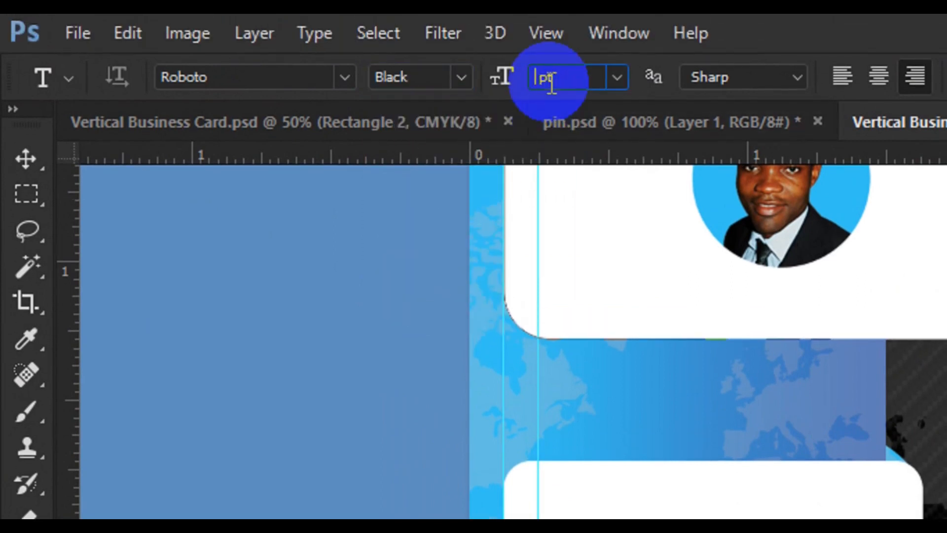
pyautogui.write('12')
pyautogui.press('Return')
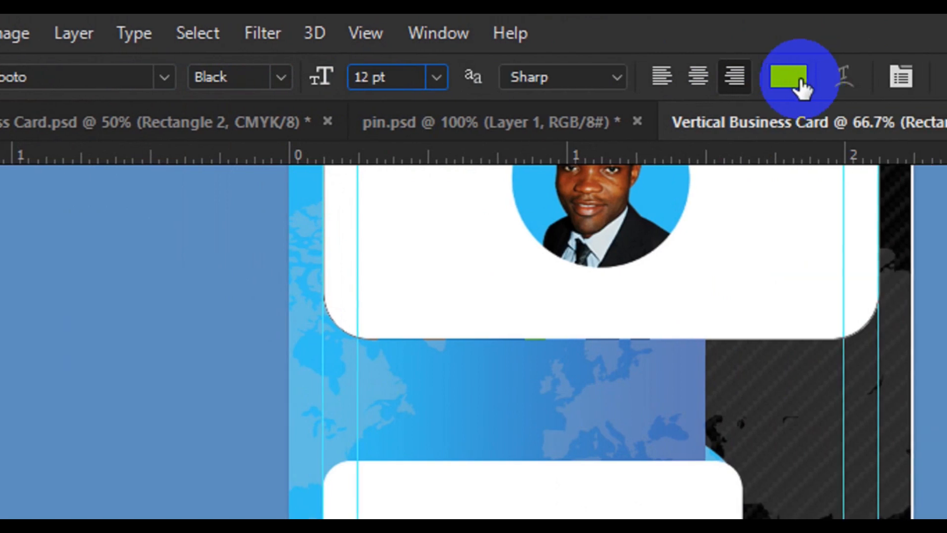
# - Choose a dark blue text color for the Type tool in the Color Picker
pyautogui.click(800, 84)
pyautogui.moveTo(714, 317); pyautogui.dragTo(641, 380)
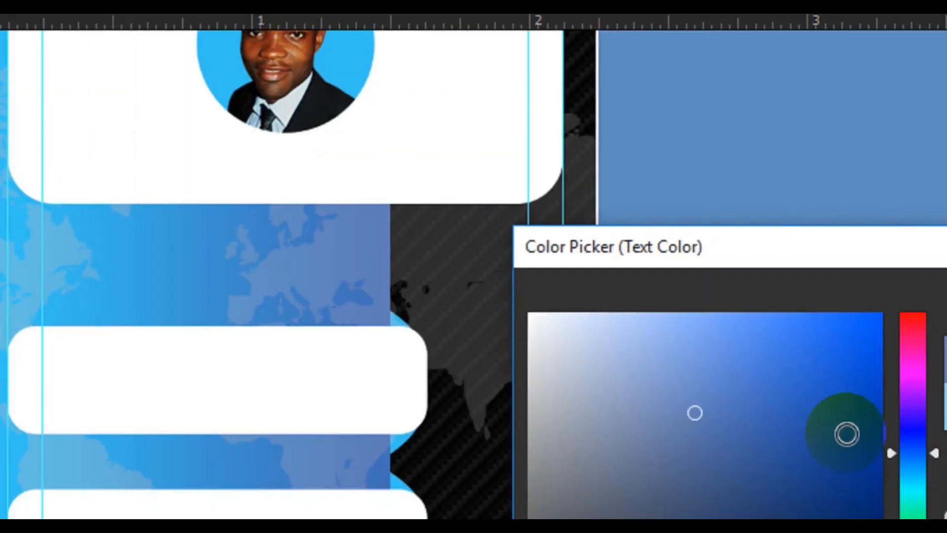
pyautogui.click(927, 453)
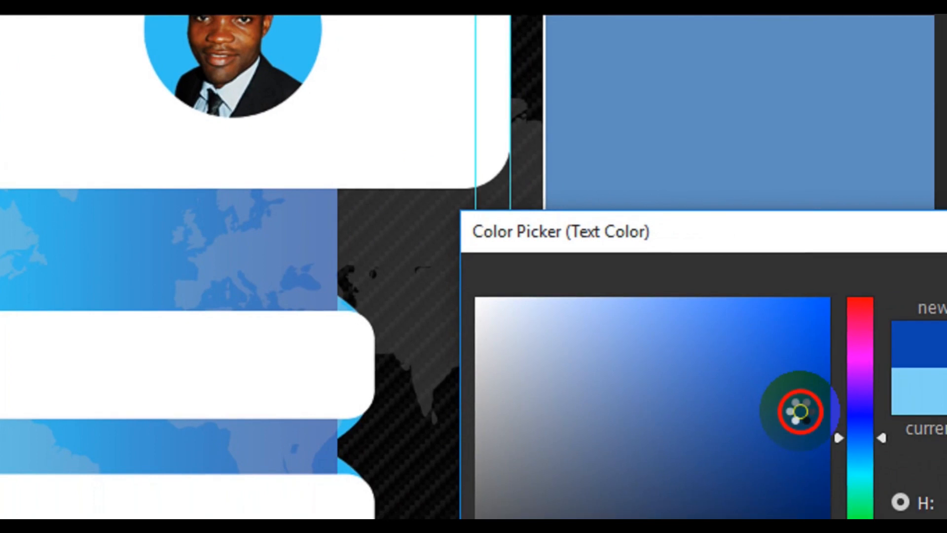